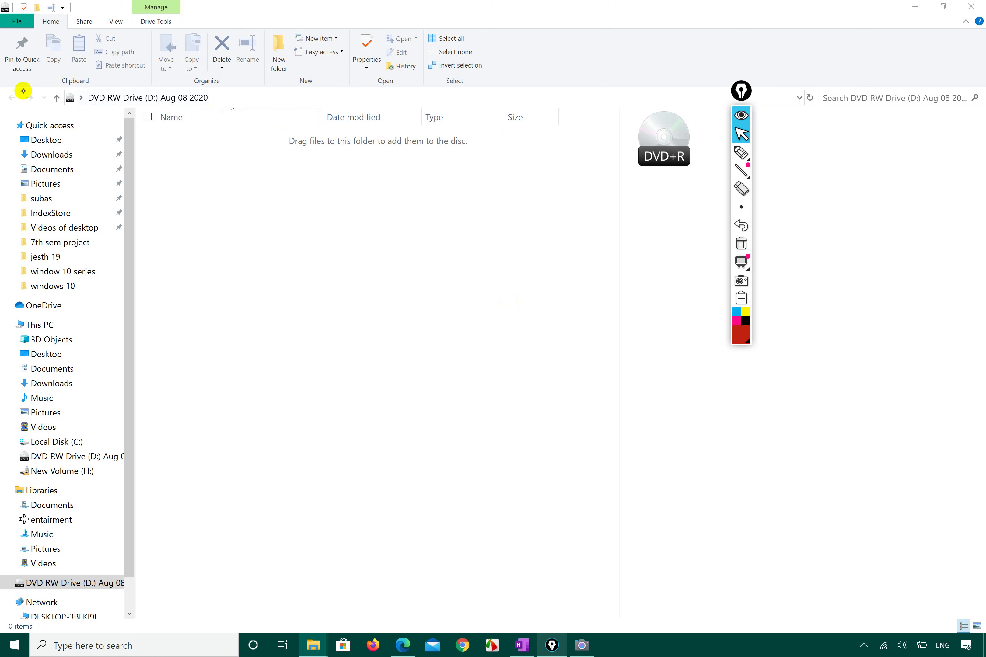
# Hide the details pane in This PC and open the DVD RW Drive (D:) Aug 08 2020.
pyautogui.click(58, 98)
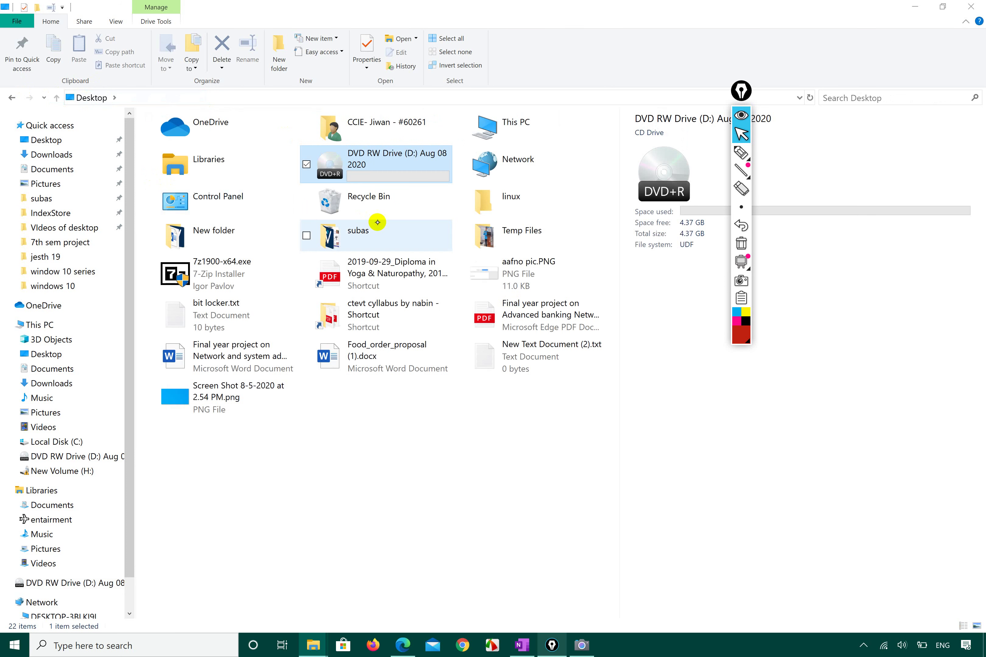
pyautogui.click(48, 327)
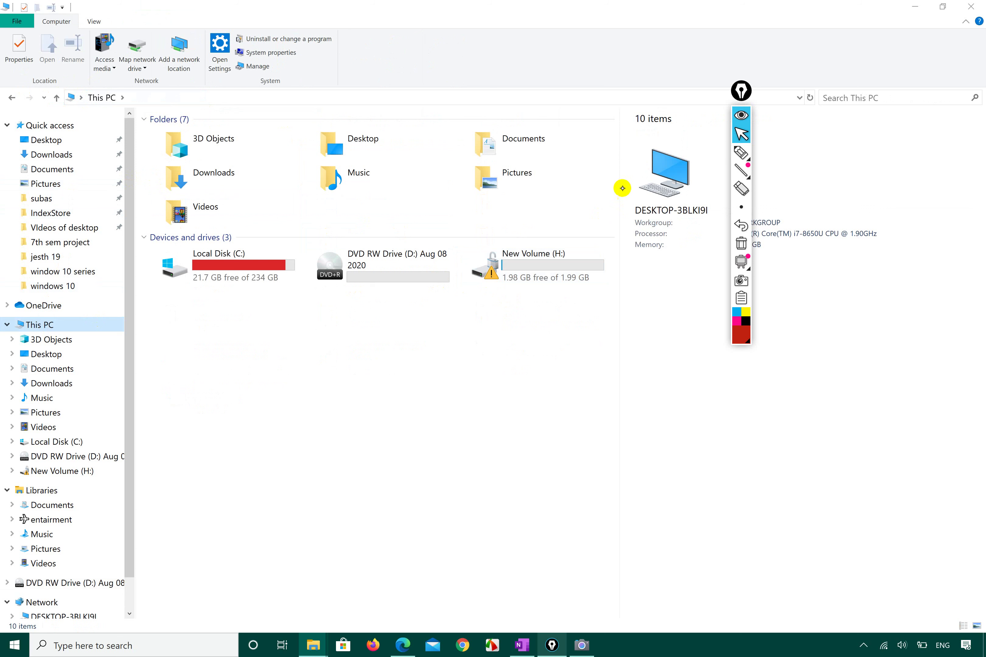
pyautogui.click(88, 22)
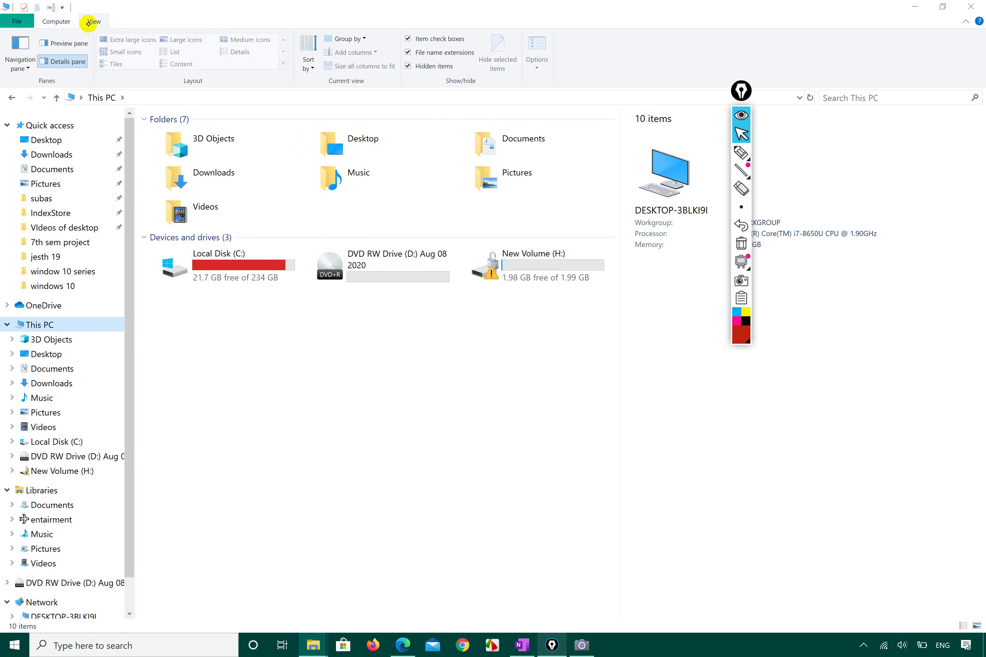
pyautogui.click(57, 62)
pyautogui.click(391, 340)
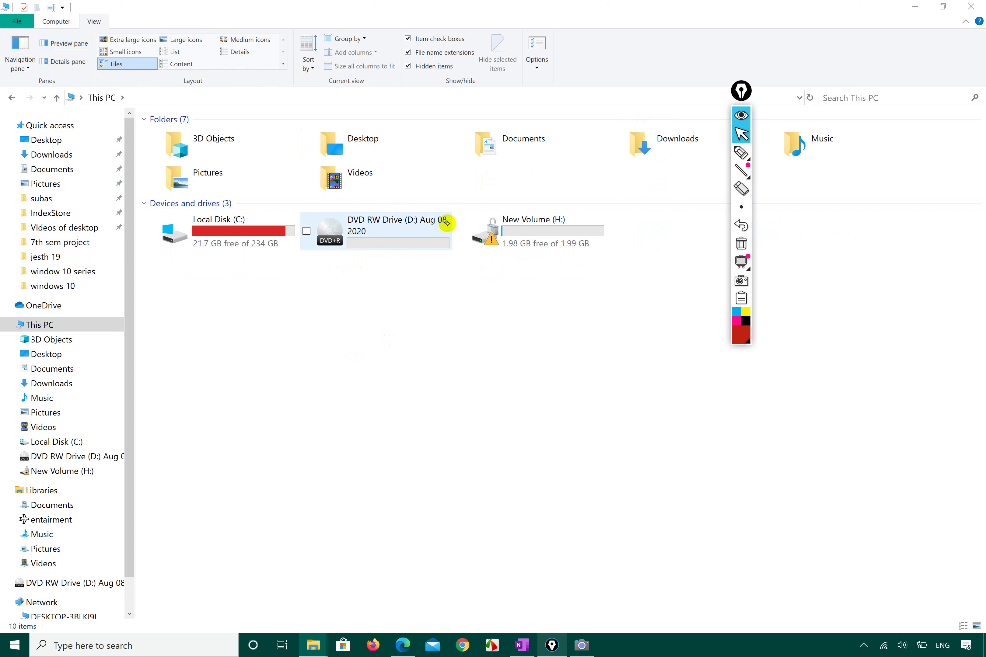
pyautogui.doubleClick(380, 245)
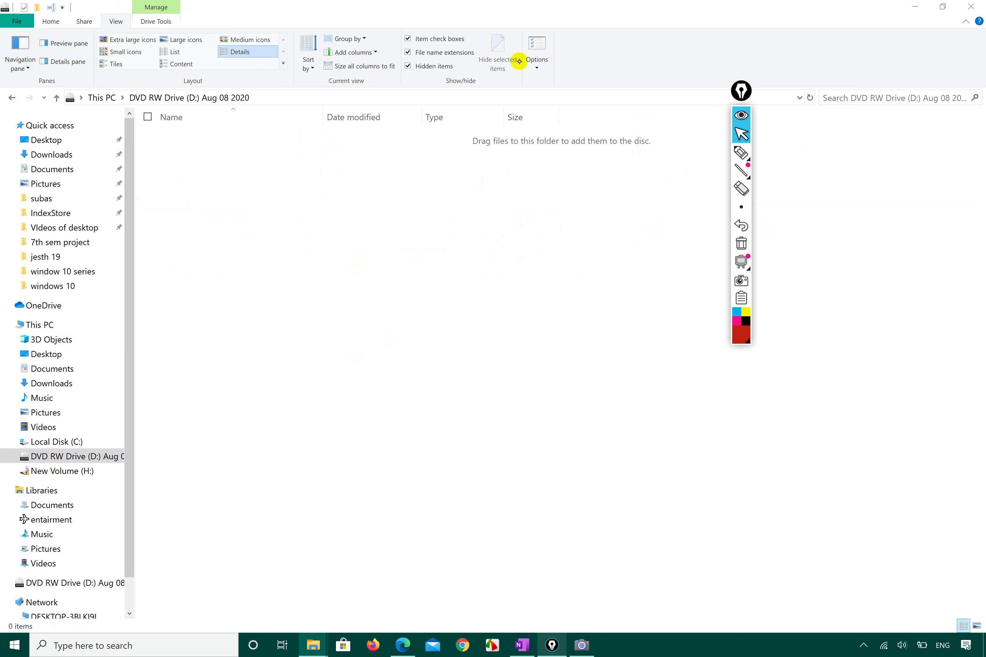
# Snap the DVD drive window to the right half of the screen without filling the other half.
pyautogui.doubleClick(522, 2)
pyautogui.moveTo(362, 94); pyautogui.dragTo(984, 199)
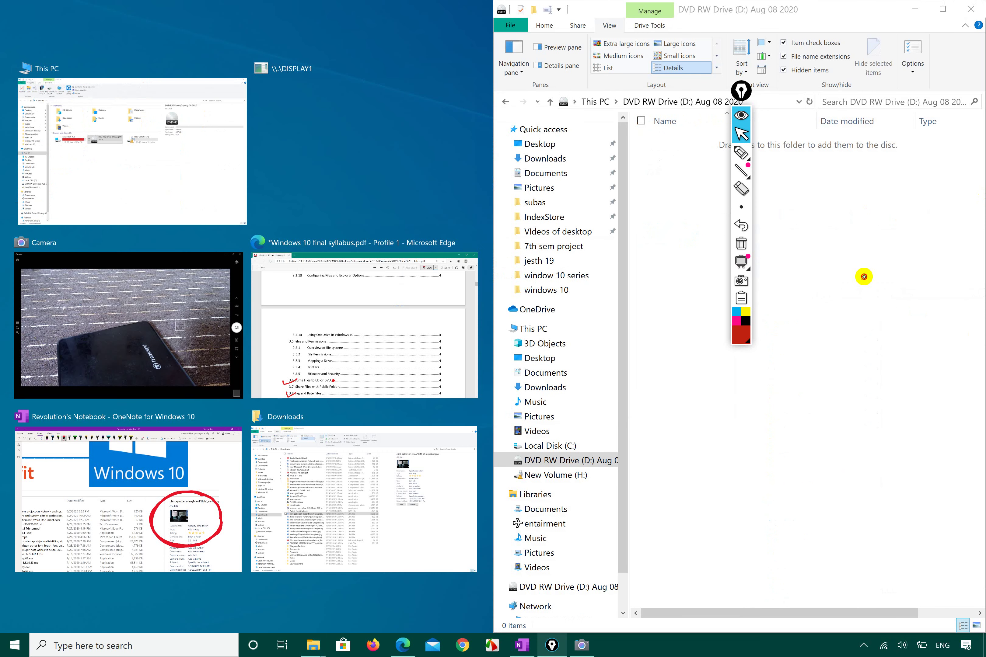
pyautogui.click(864, 276)
# Open the subas folder on the Desktop in the other window and snap that window to the left half of the screen.
pyautogui.click(333, 374)
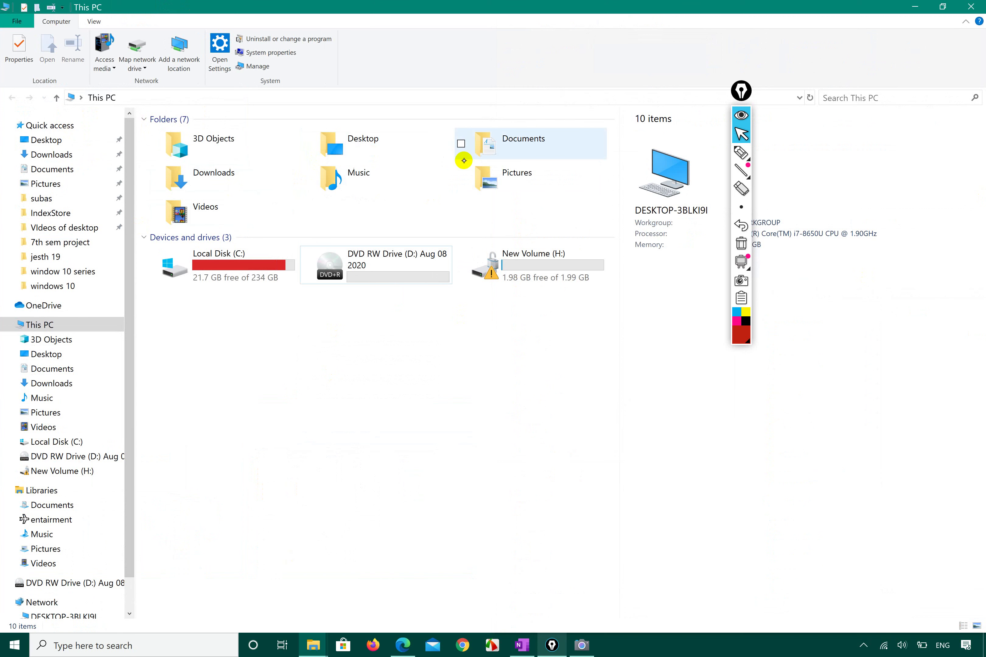
pyautogui.click(369, 139)
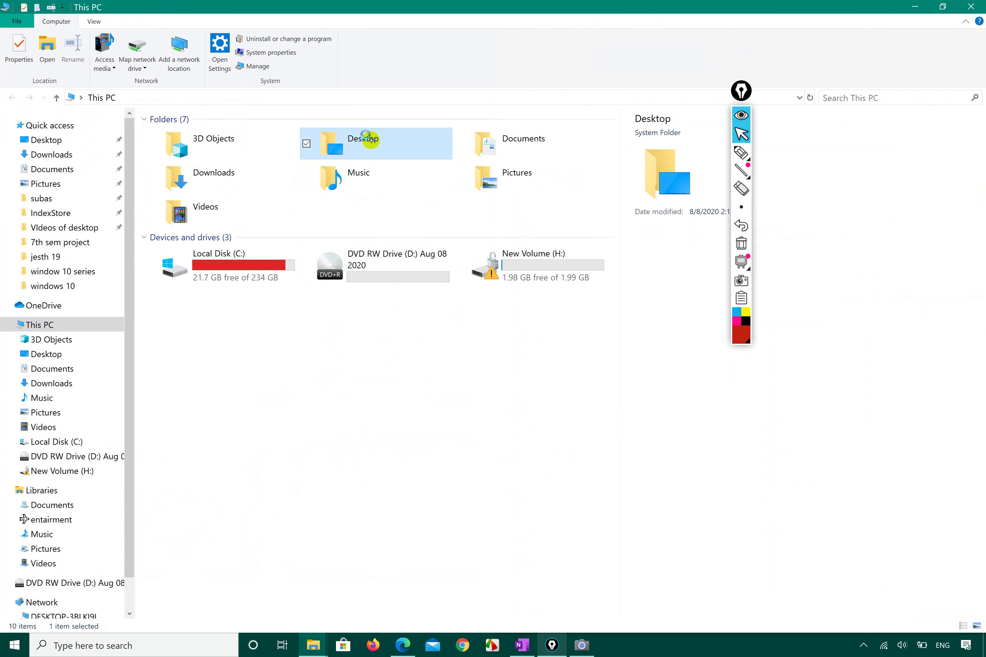
pyautogui.doubleClick(370, 139)
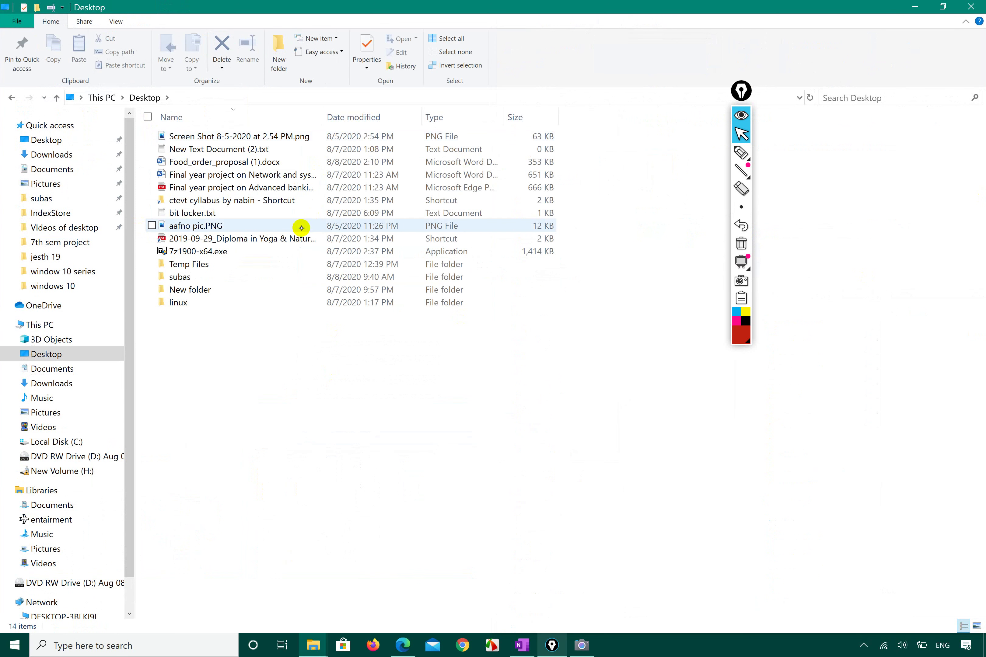
pyautogui.doubleClick(205, 281)
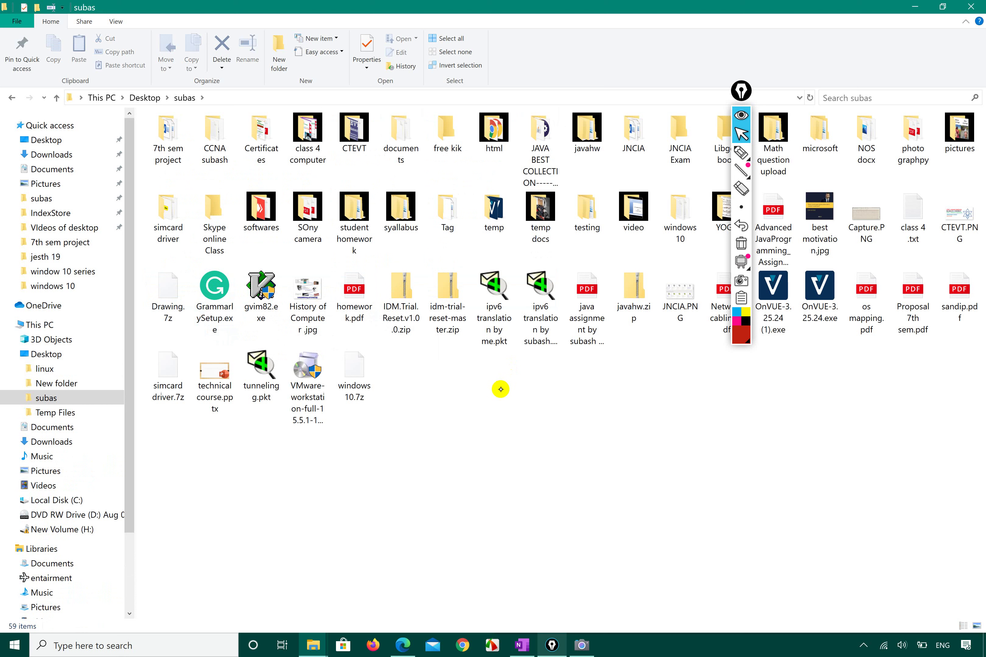
pyautogui.press('super+Left')
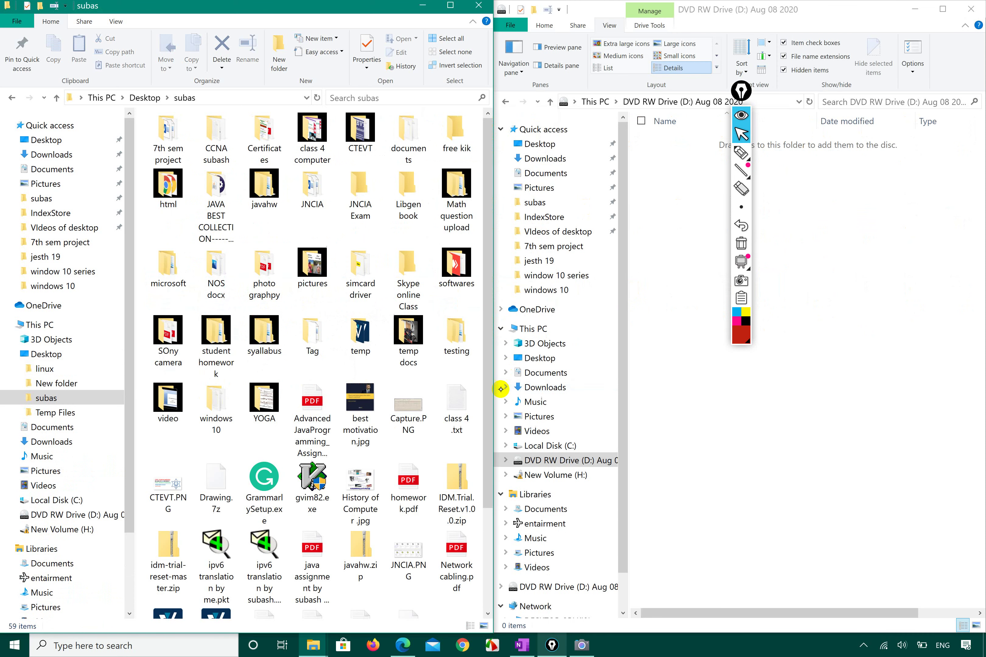
# Select the PDFs os mapping, Proposal 7th sem, sandip and the java assignment together in the subas folder.
pyautogui.scroll(-3, 359, 348)
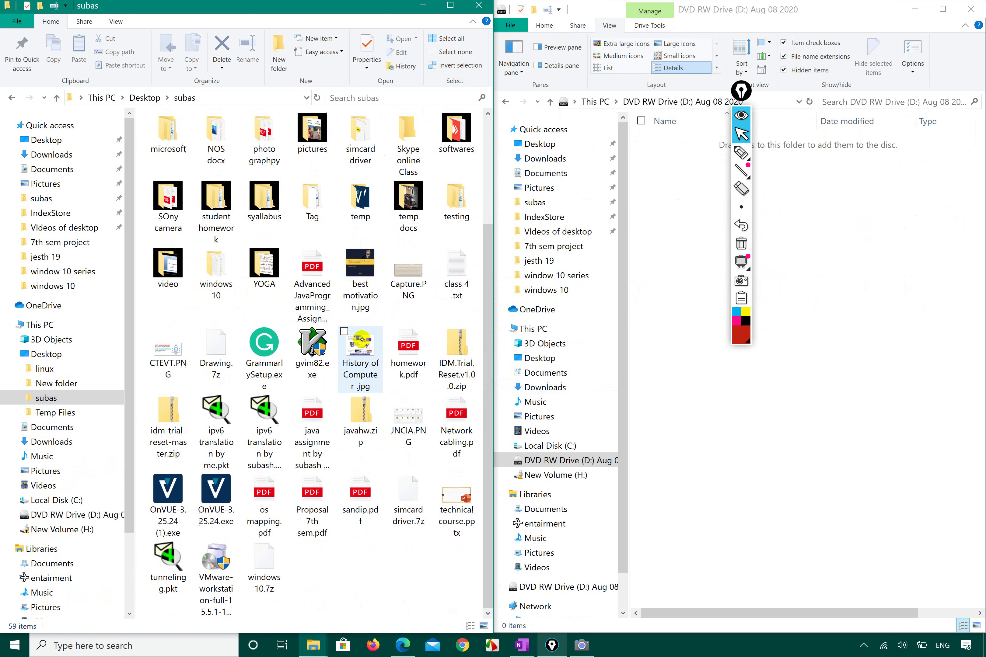
pyautogui.click(361, 494)
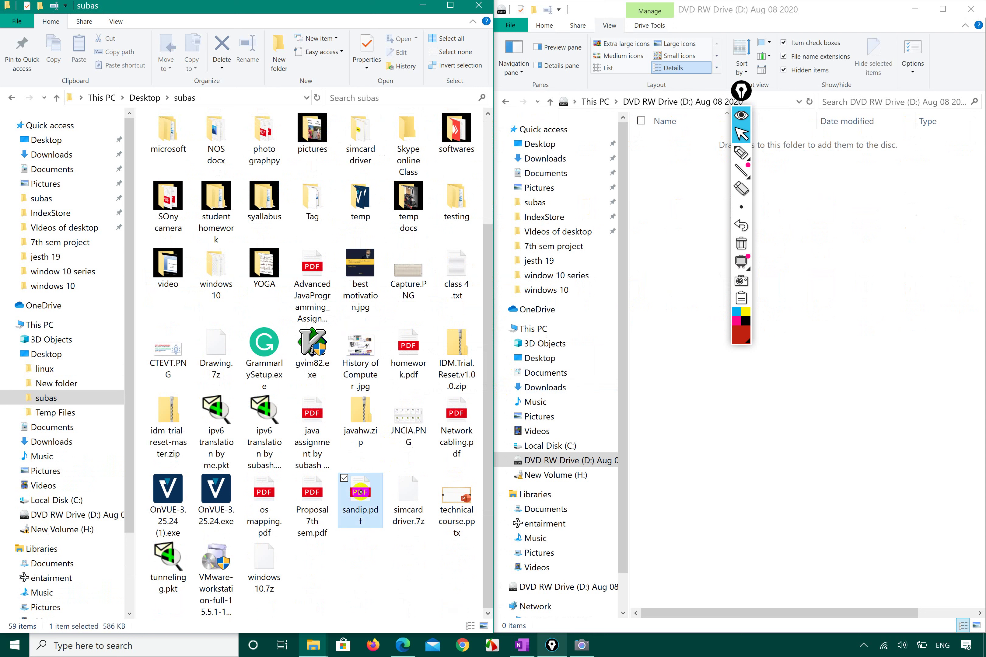
pyautogui.click(312, 498)
pyautogui.keyDown('ctrl'); pyautogui.click(263, 498); pyautogui.keyUp('ctrl')
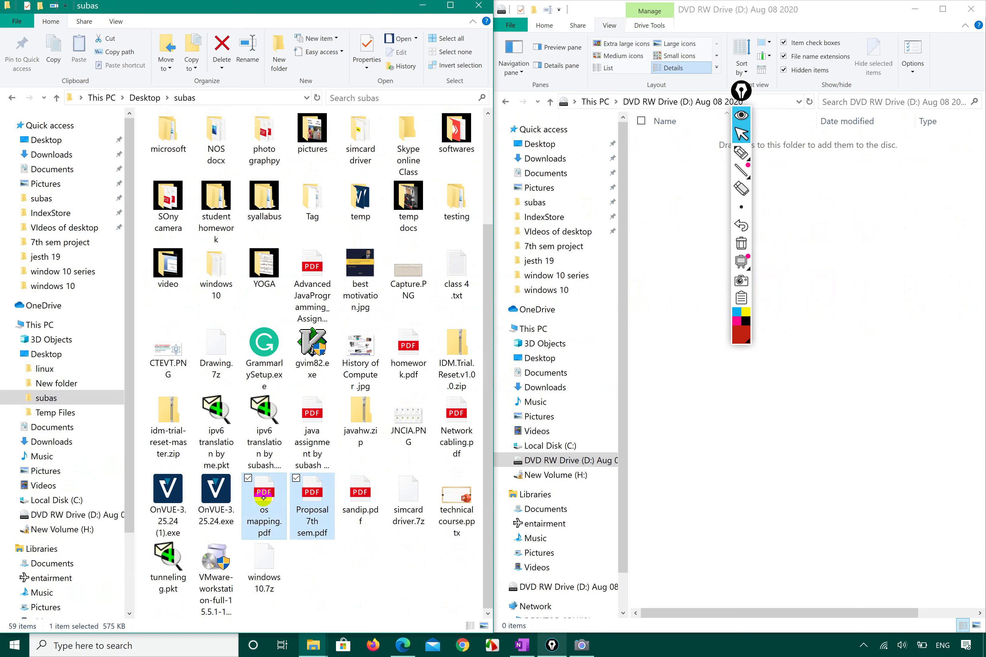
pyautogui.keyDown('ctrl'); pyautogui.click(313, 412); pyautogui.keyUp('ctrl')
pyautogui.keyDown('ctrl'); pyautogui.click(369, 499); pyautogui.keyUp('ctrl')
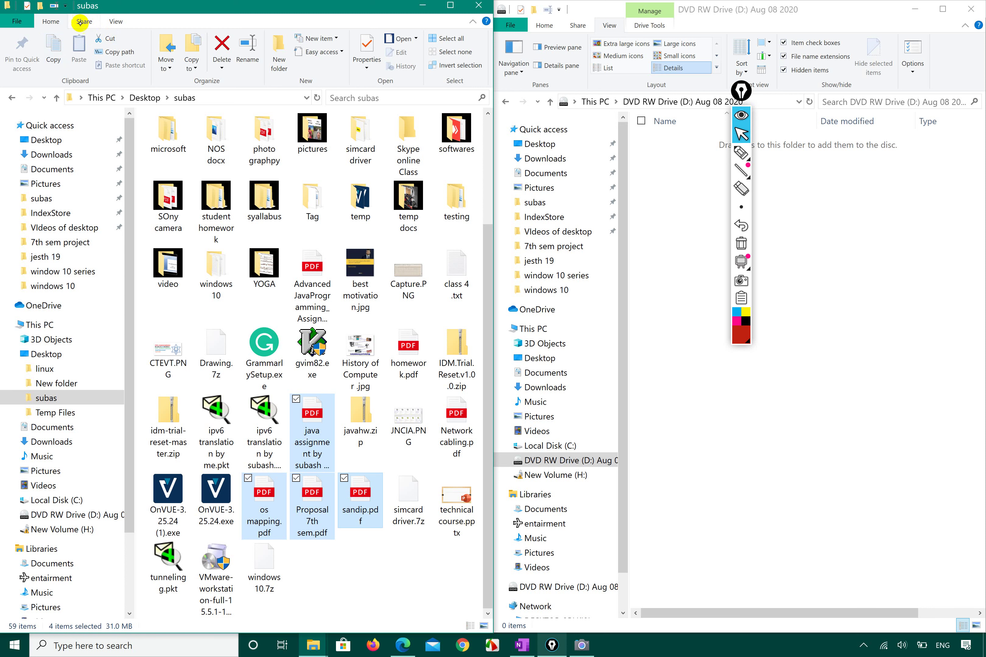
# Circle the Share heading of the subas window in red with the annotation pen, repeating it with a thicker pen size.
pyautogui.click(742, 153)
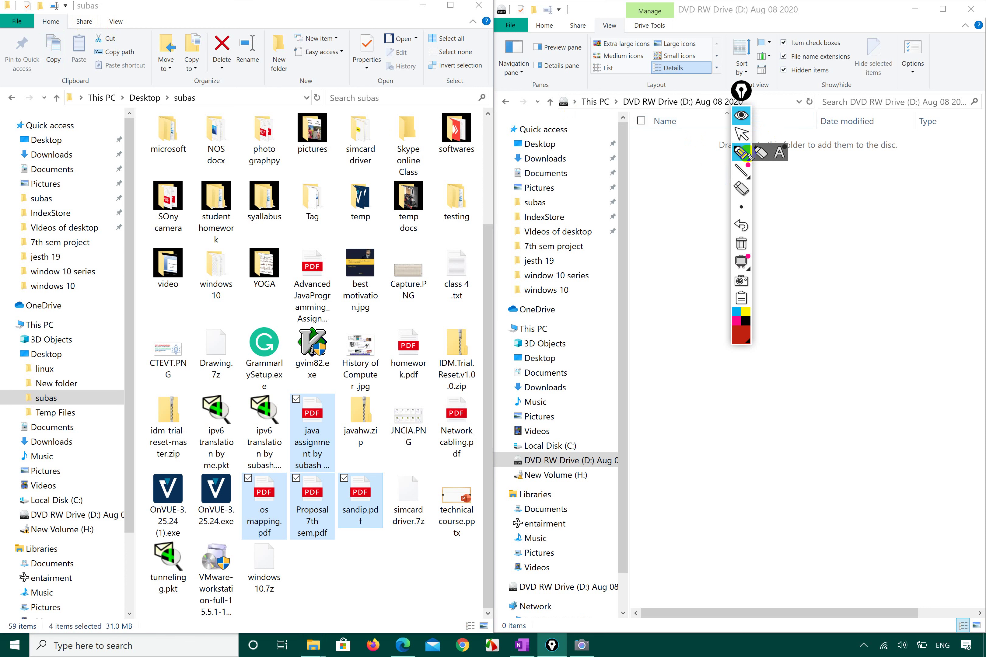
pyautogui.moveTo(73, 17)
pyautogui.mouseDown()
pyautogui.moveTo(75, 7)
pyautogui.moveTo(108, 4)
pyautogui.moveTo(68, 13)
pyautogui.mouseUp()
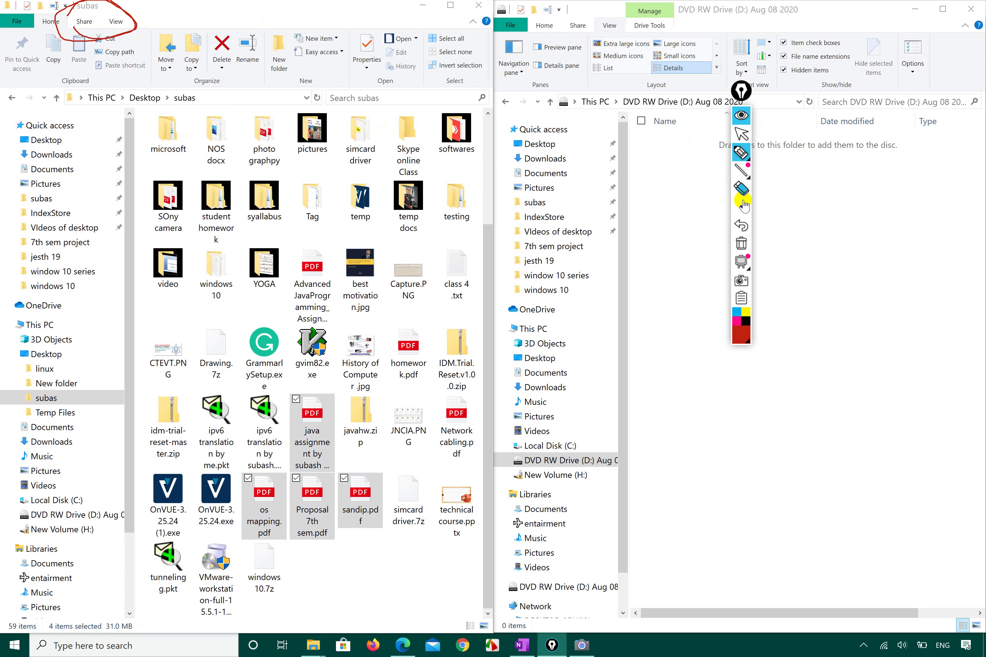
pyautogui.moveTo(746, 209)
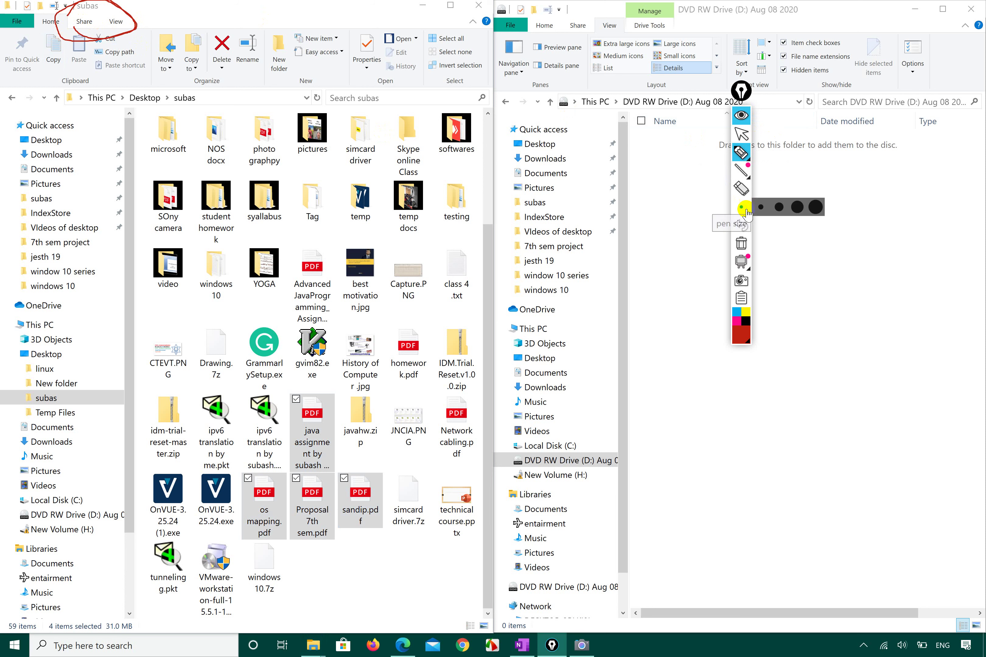
pyautogui.click(779, 207)
pyautogui.moveTo(64, 36)
pyautogui.mouseDown()
pyautogui.moveTo(107, 46)
pyautogui.moveTo(96, 5)
pyautogui.moveTo(56, 24)
pyautogui.moveTo(96, 39)
pyautogui.moveTo(50, 6)
pyautogui.moveTo(93, 7)
pyautogui.moveTo(122, 26)
pyautogui.moveTo(89, 33)
pyautogui.mouseUp()
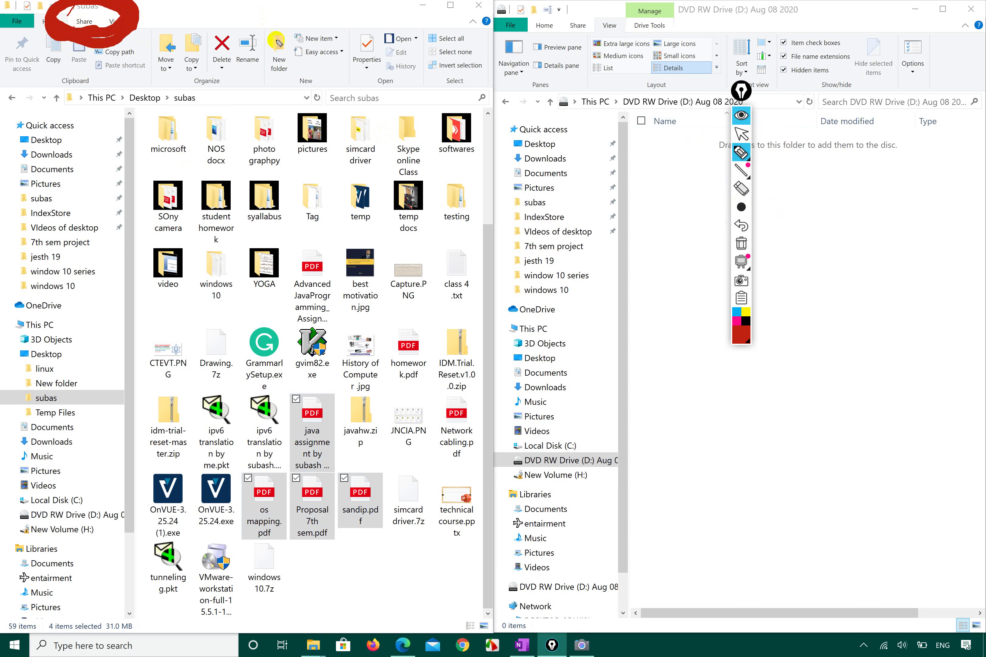
# Show the sharing commands for the selected PDFs, erase the red circles and return to the normal pointer.
pyautogui.click(741, 134)
pyautogui.click(84, 22)
pyautogui.click(84, 22)
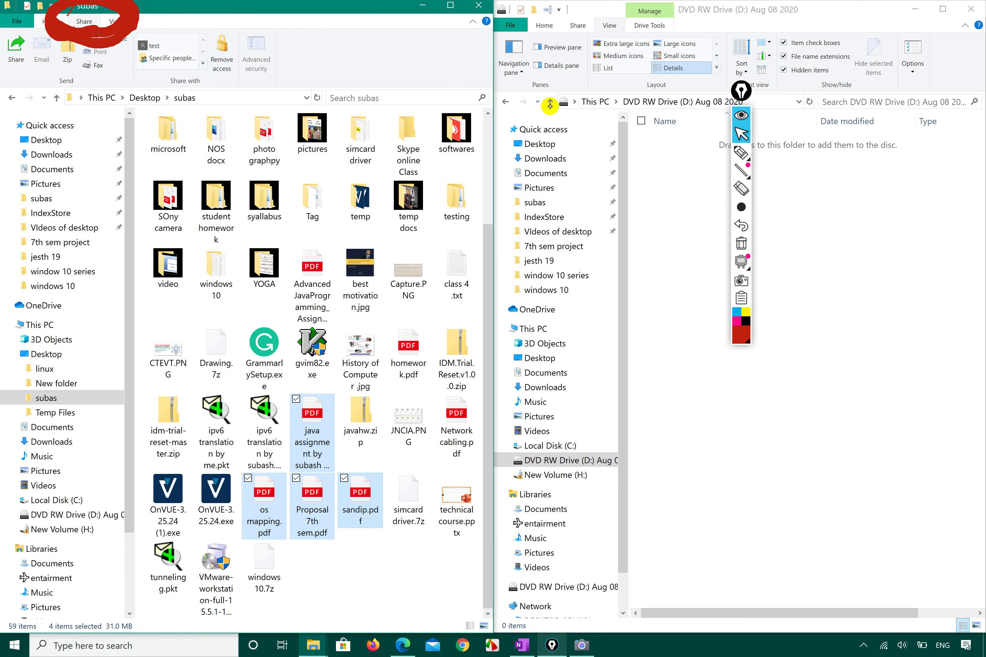
pyautogui.click(742, 187)
pyautogui.click(105, 22)
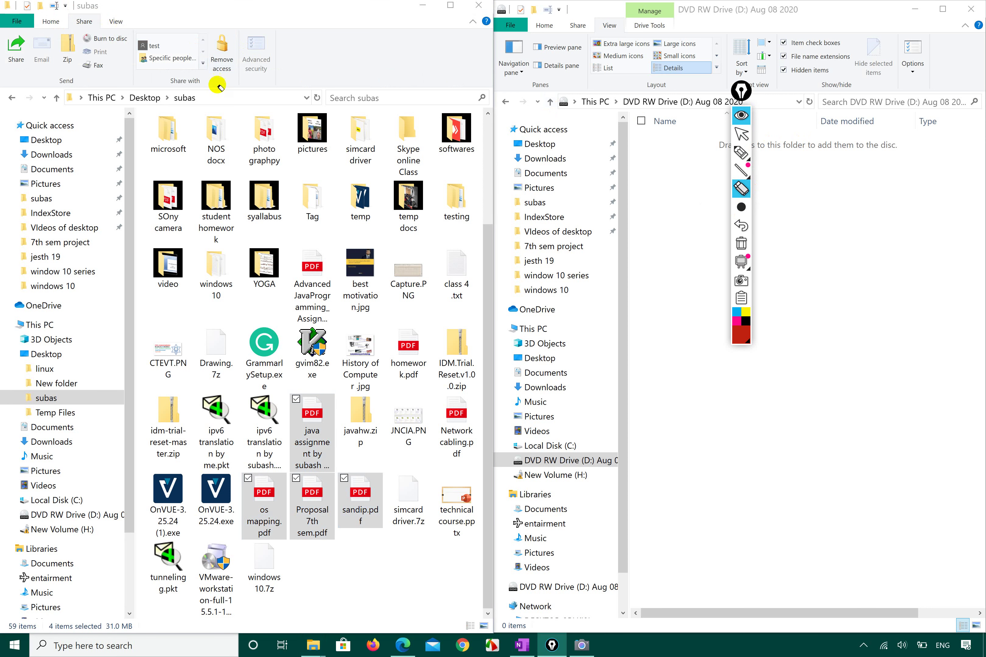
pyautogui.moveTo(741, 151)
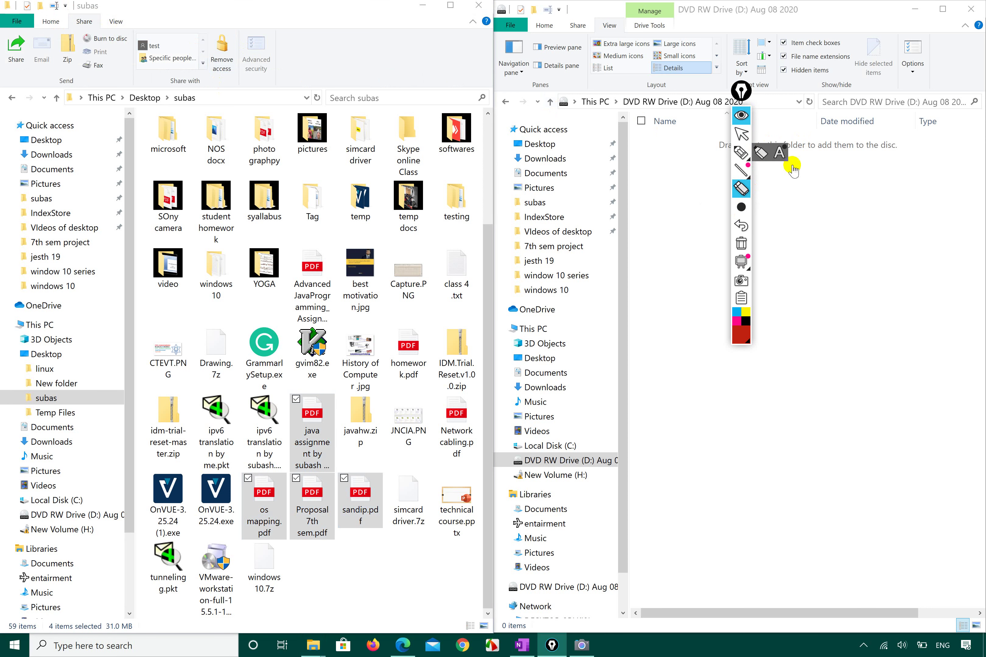
pyautogui.click(742, 136)
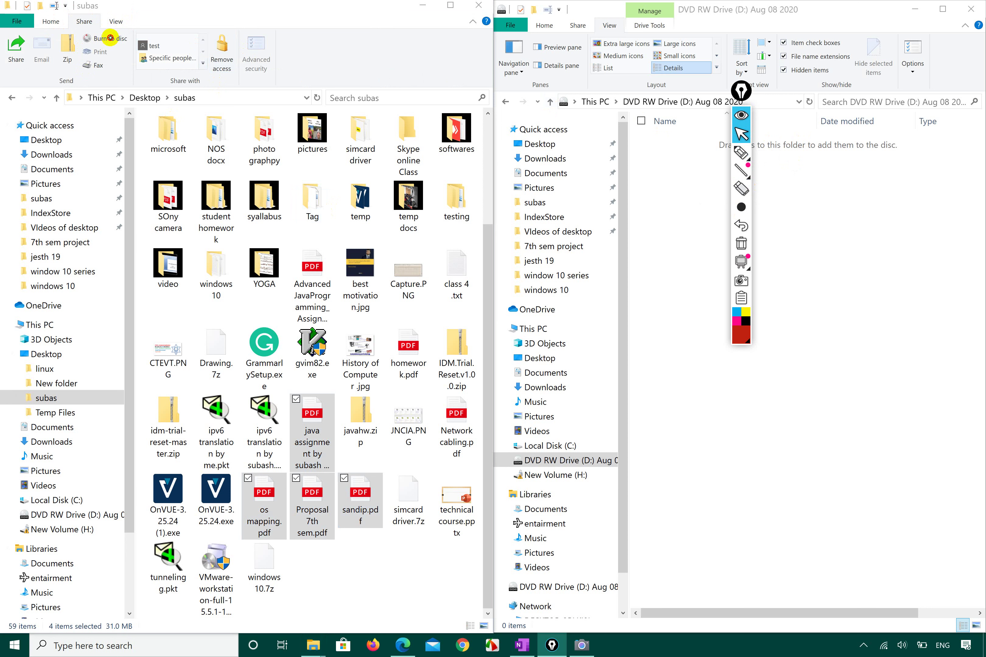
# Burn the four selected PDFs to the disc in drive D:, pausing and resuming the copy partway.
pyautogui.click(110, 38)
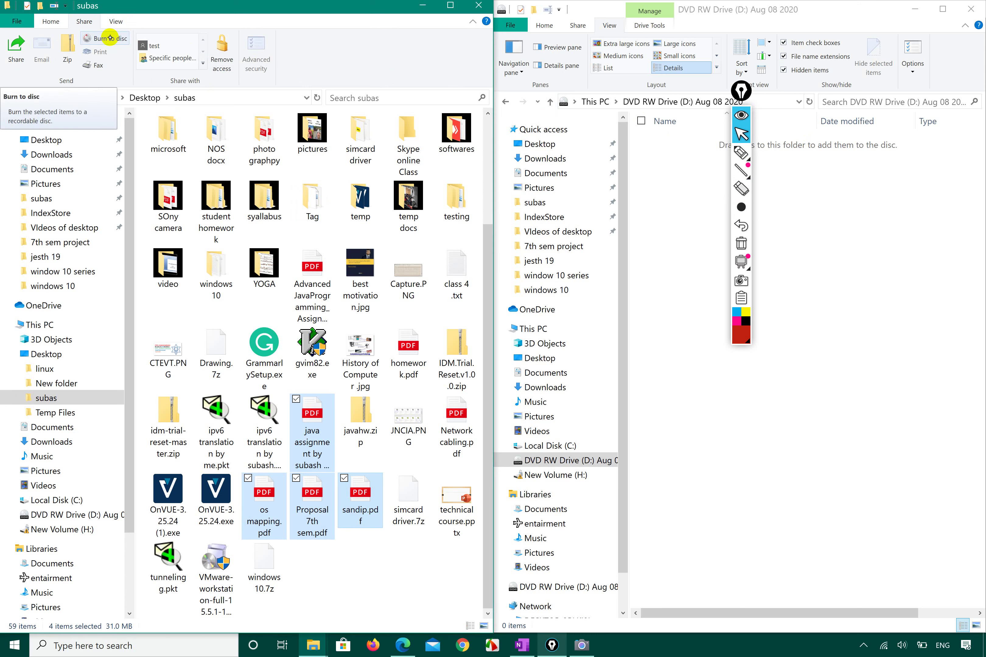
pyautogui.click(110, 38)
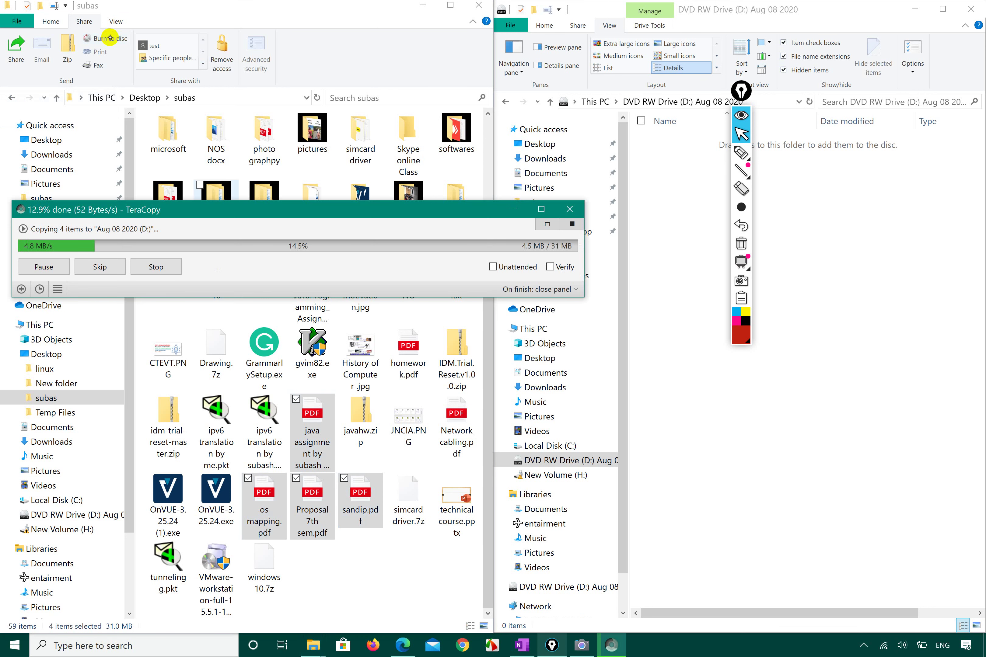
pyautogui.moveTo(258, 211); pyautogui.dragTo(447, 203)
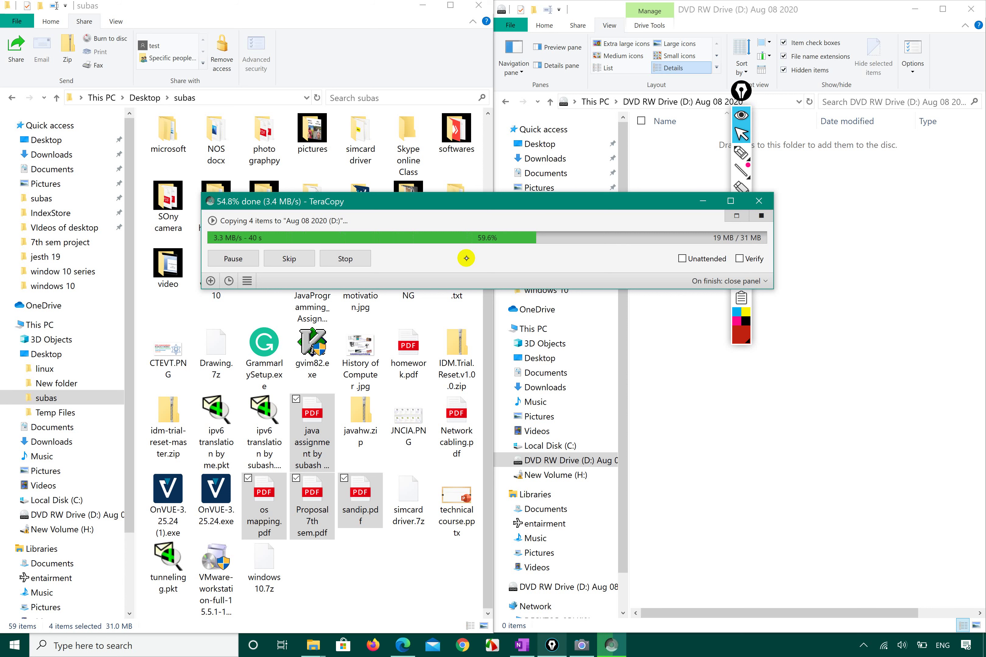
pyautogui.click(227, 259)
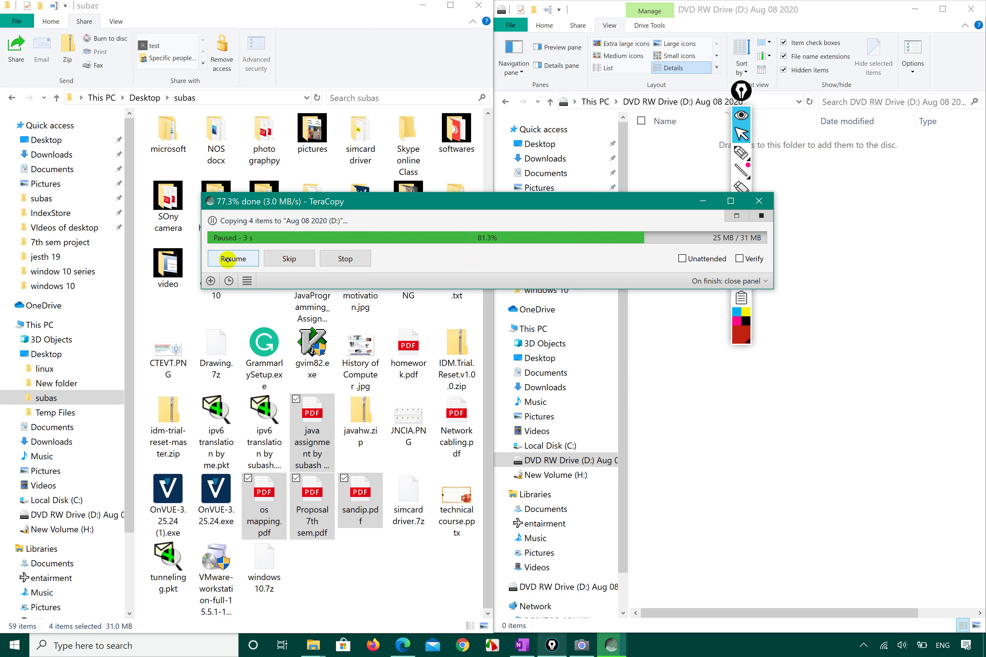
pyautogui.click(237, 259)
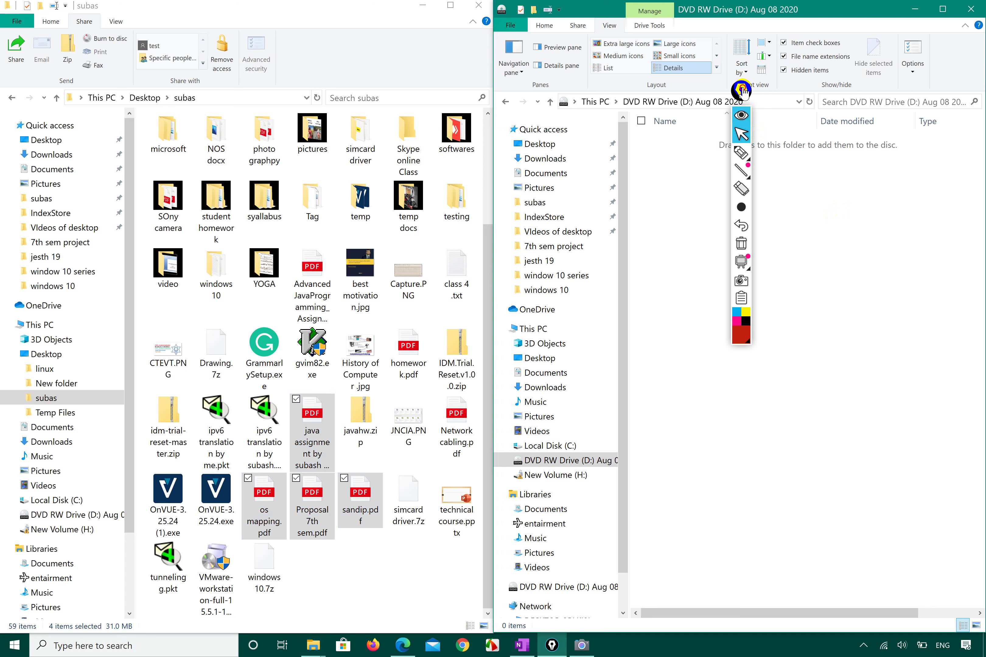
# Move and collapse the floating annotation toolbar, and refresh the DVD drive's file list.
pyautogui.moveTo(742, 91); pyautogui.dragTo(707, 179)
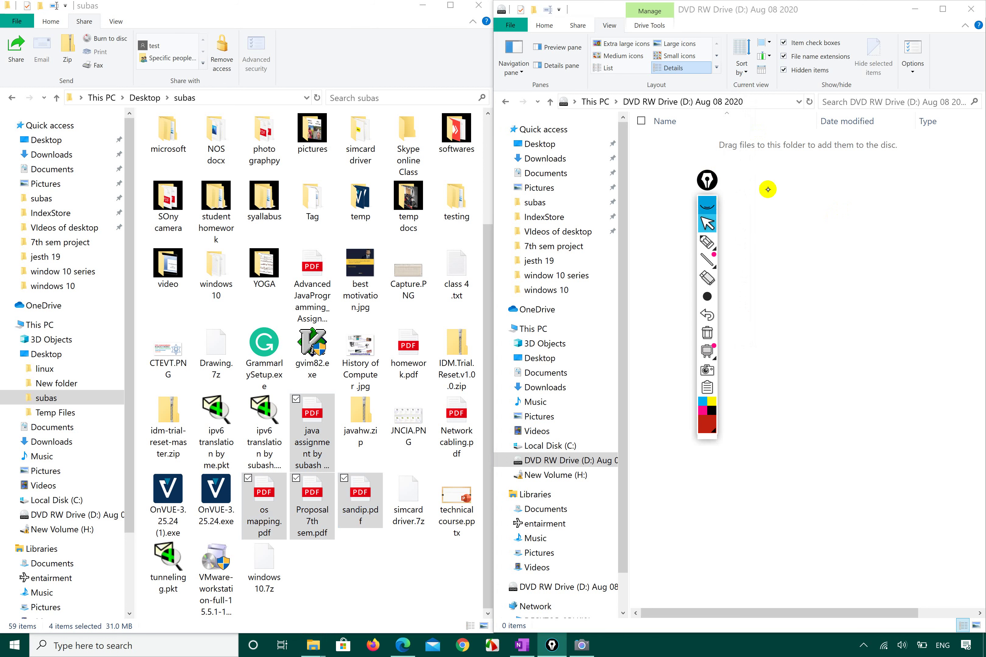
pyautogui.click(783, 209)
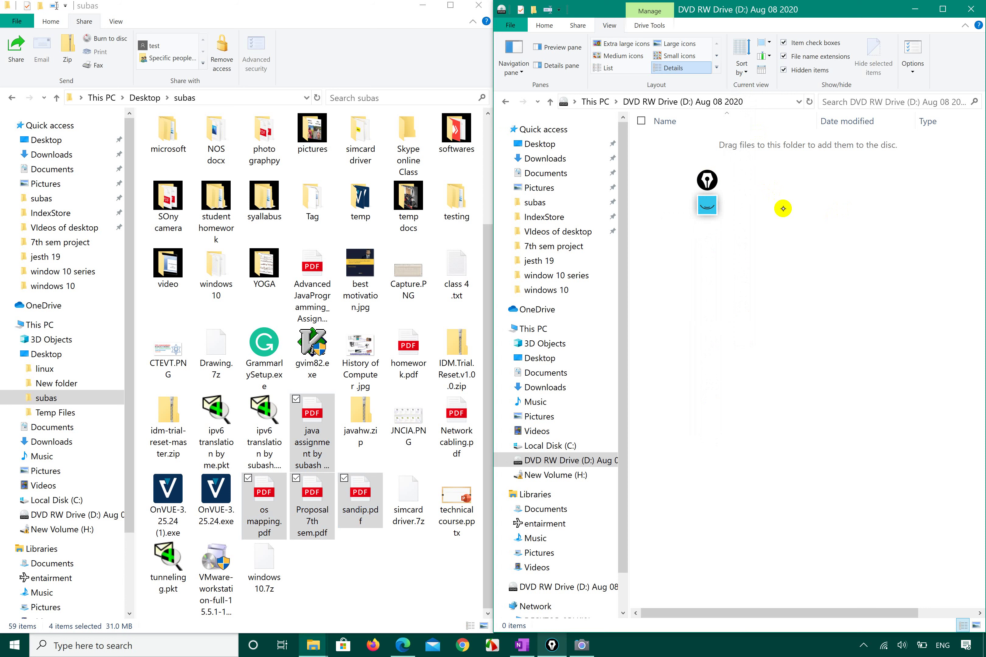
pyautogui.rightClick(739, 236)
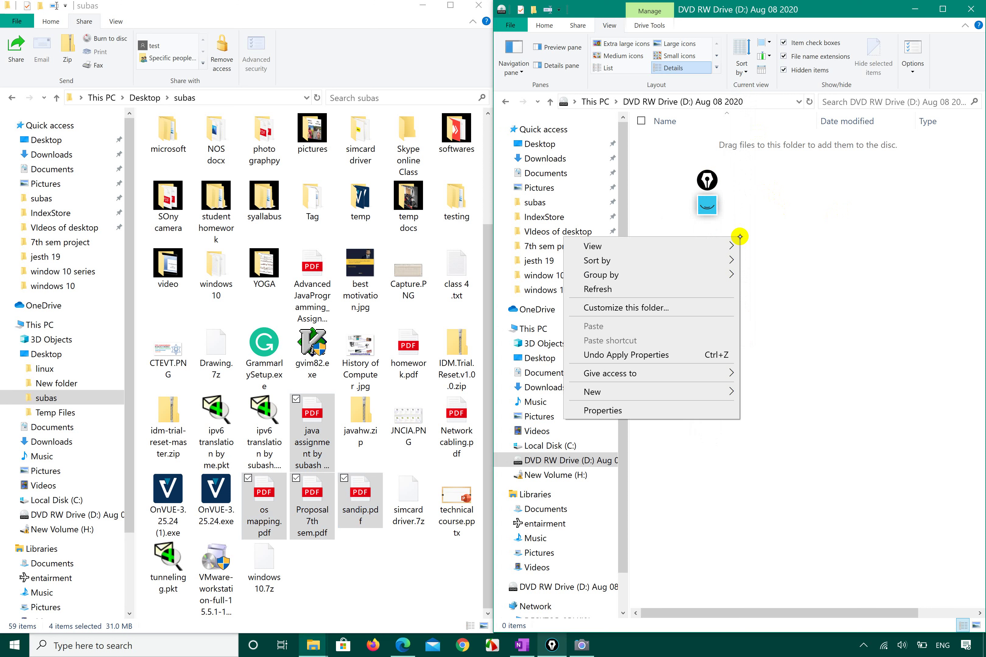
pyautogui.click(609, 289)
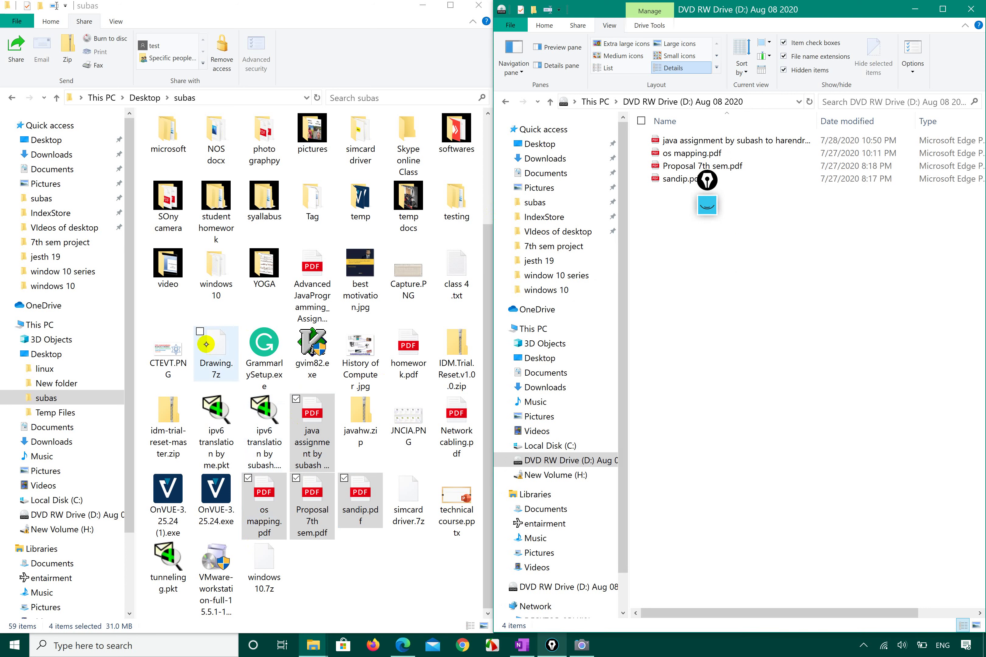
# Copy homework.pdf from the subas folder directly into the DVD drive's folder.
pyautogui.click(415, 348)
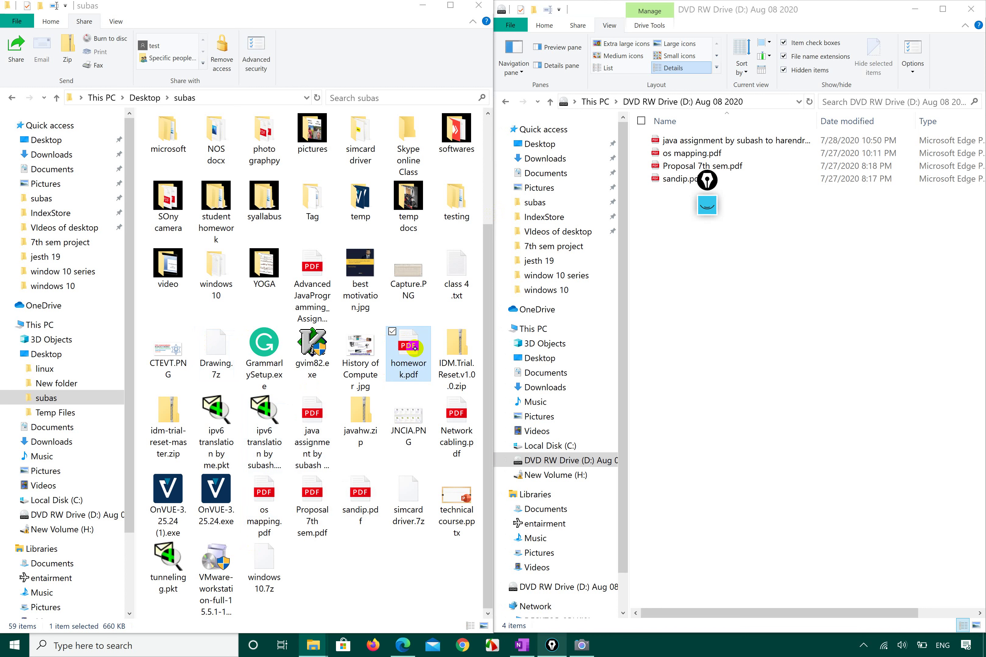
pyautogui.moveTo(415, 348); pyautogui.dragTo(793, 311)
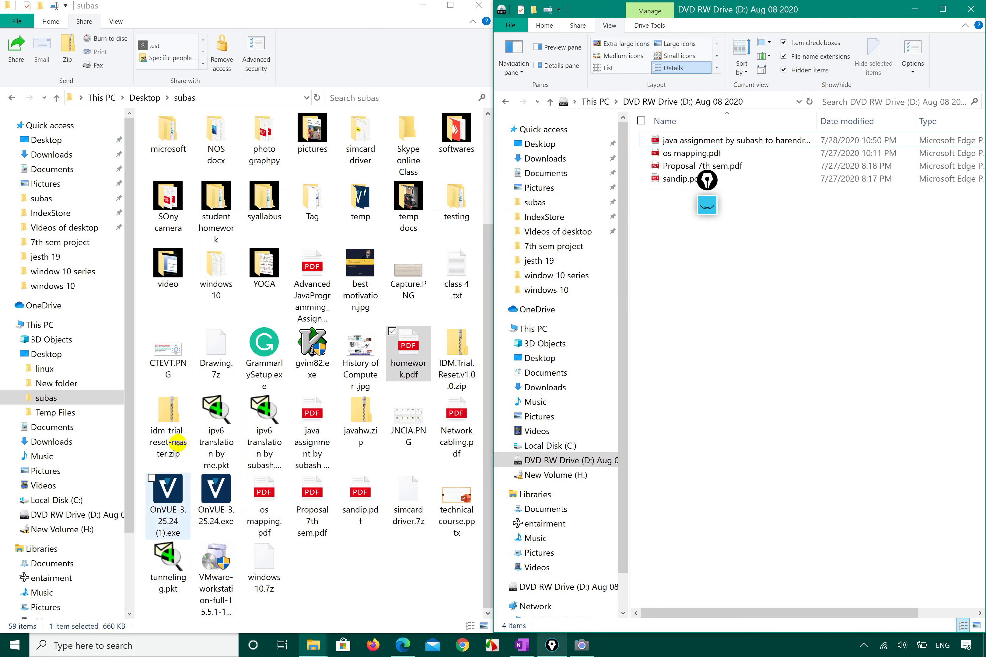
# Copy tunneling.pkt from the subas folder and paste it into the DVD drive's folder.
pyautogui.click(169, 561)
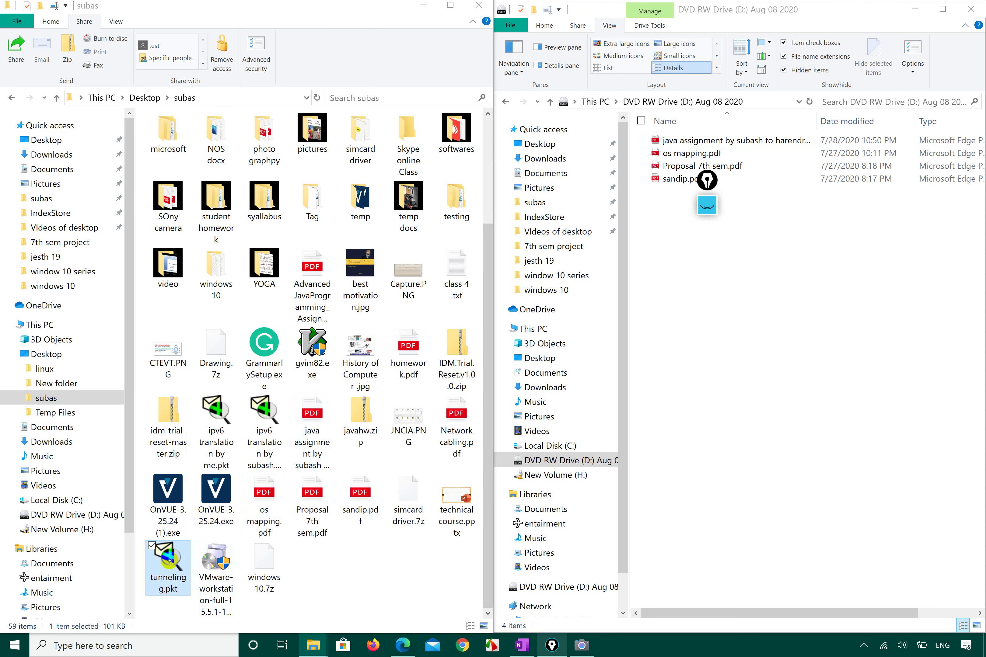
pyautogui.rightClick(170, 559)
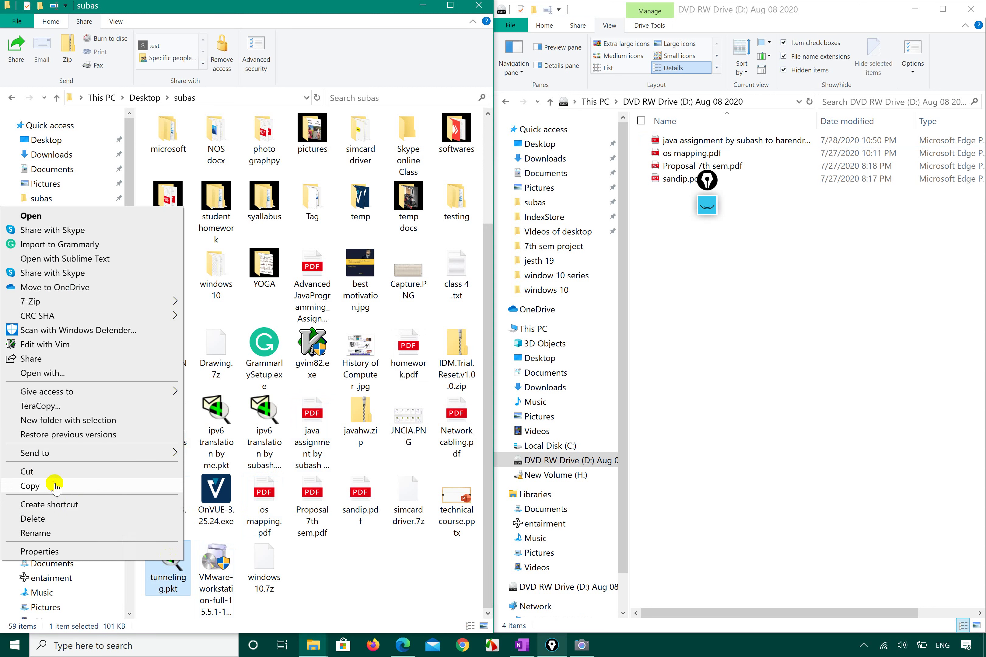
pyautogui.click(57, 487)
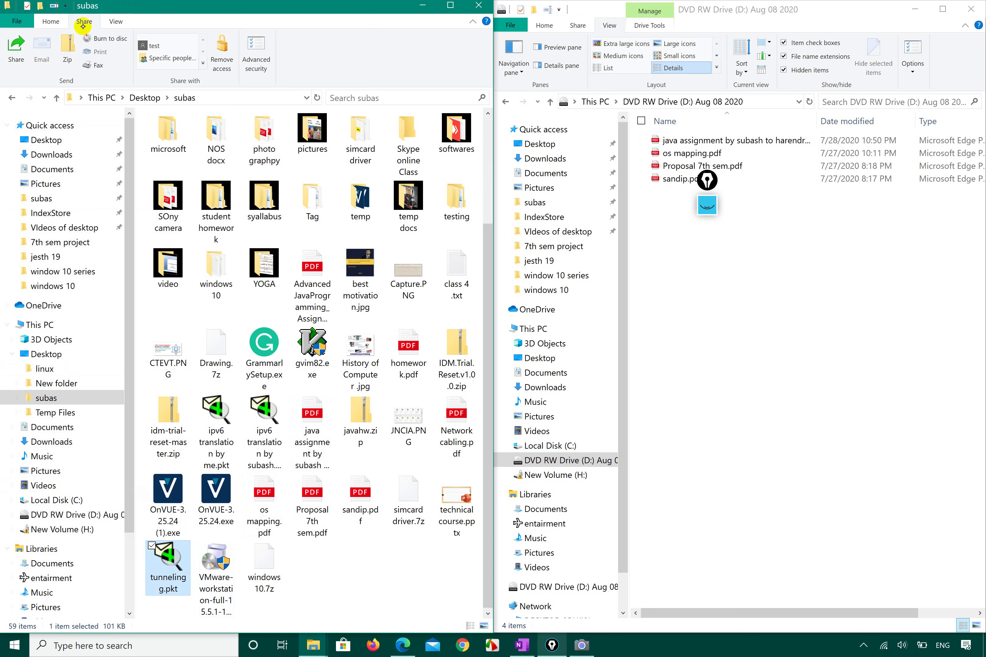
pyautogui.click(45, 22)
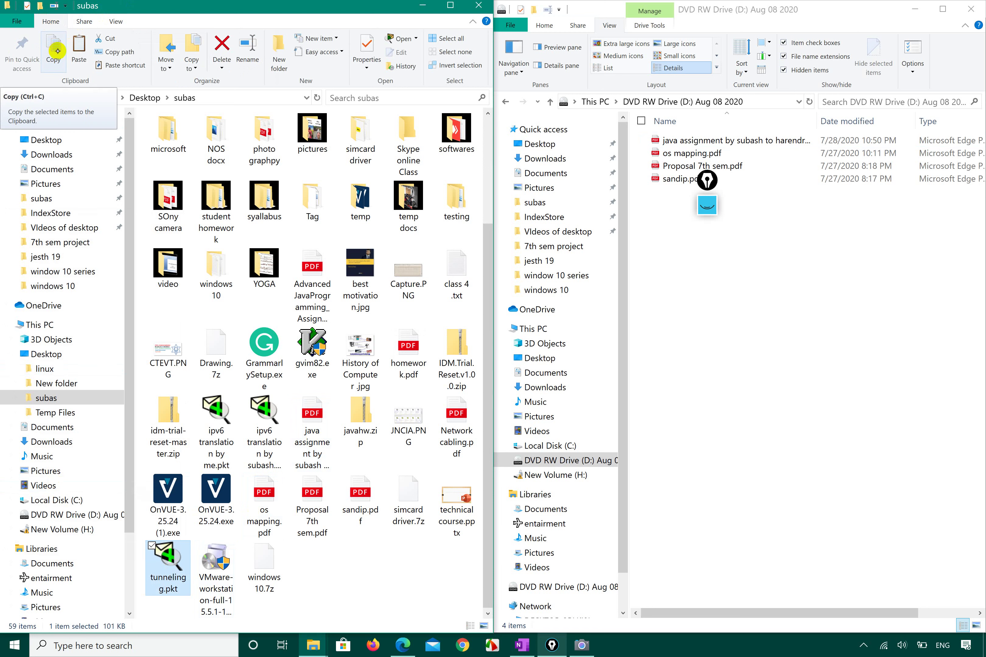
pyautogui.click(57, 50)
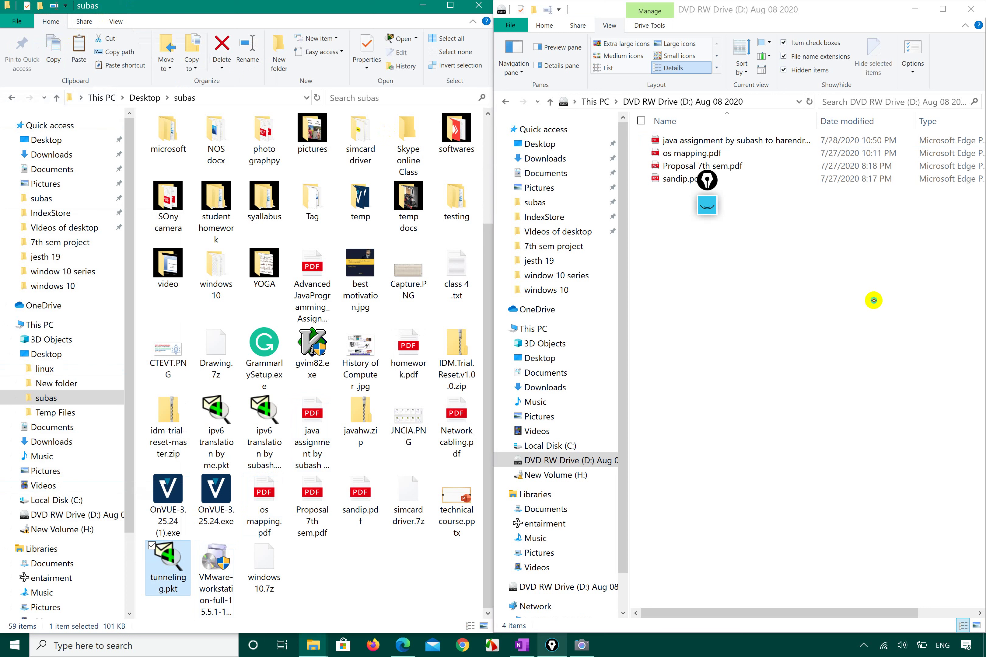
pyautogui.click(874, 300)
pyautogui.rightClick(874, 300)
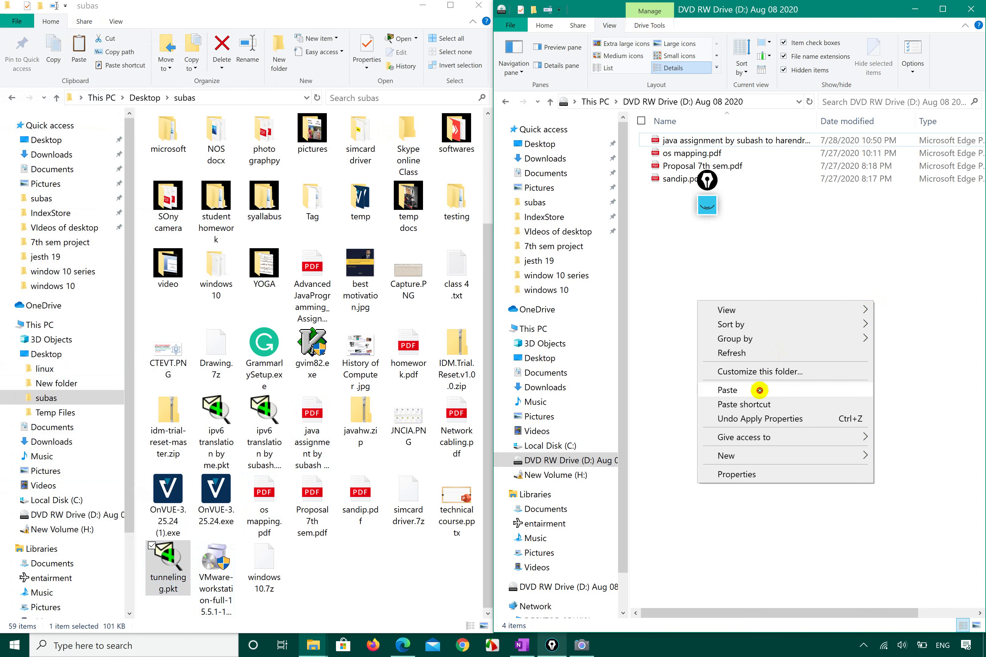
pyautogui.click(759, 390)
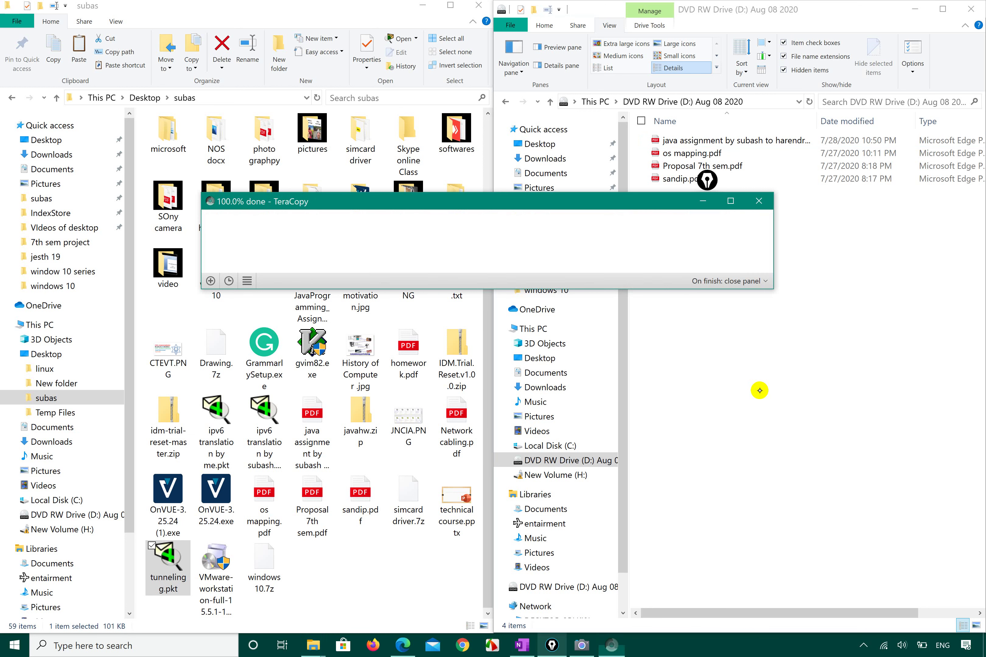
# Refresh the DVD drive's file list, look over its drive tools and return to the view options.
pyautogui.click(734, 283)
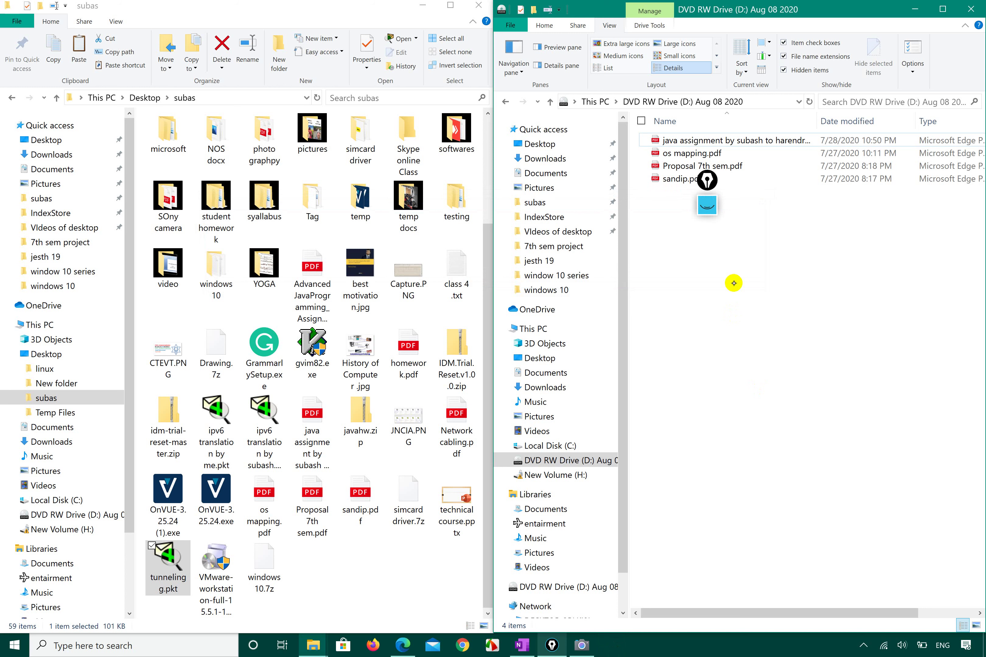
pyautogui.rightClick(733, 283)
pyautogui.click(621, 336)
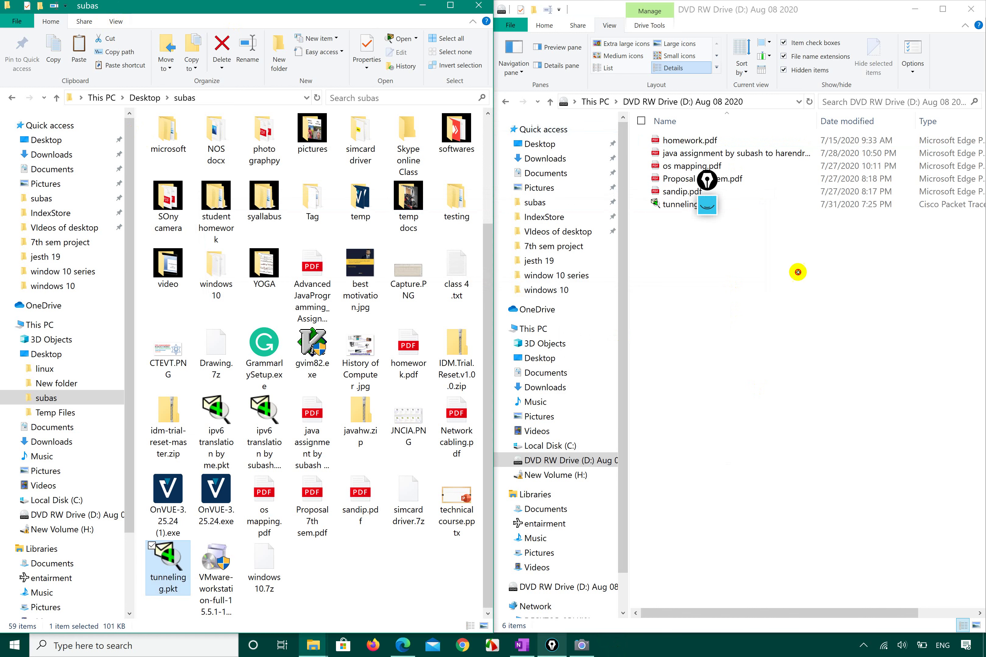
pyautogui.click(650, 24)
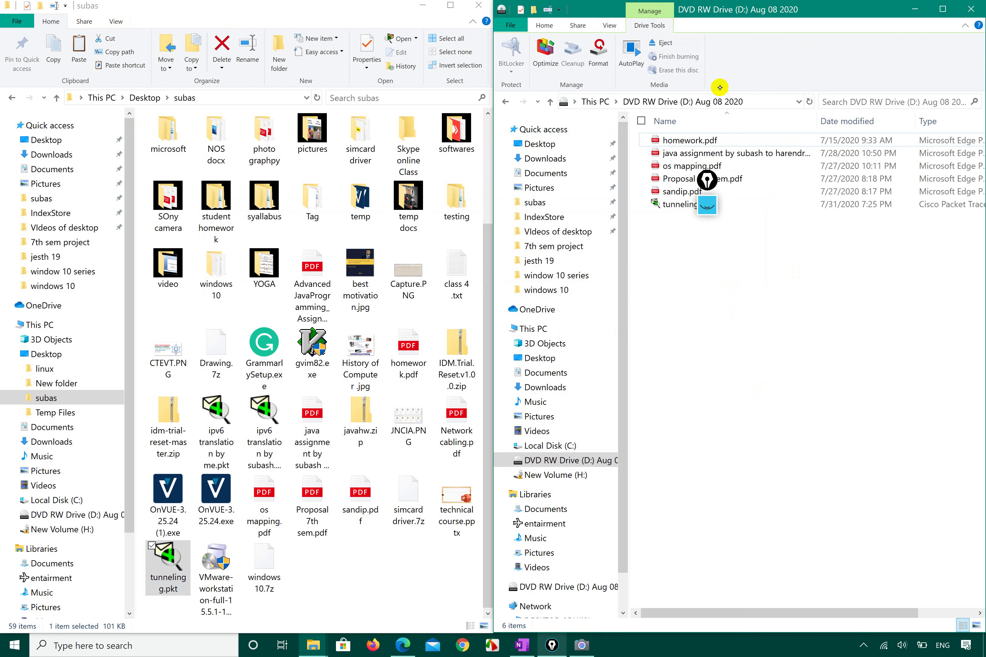
pyautogui.click(606, 27)
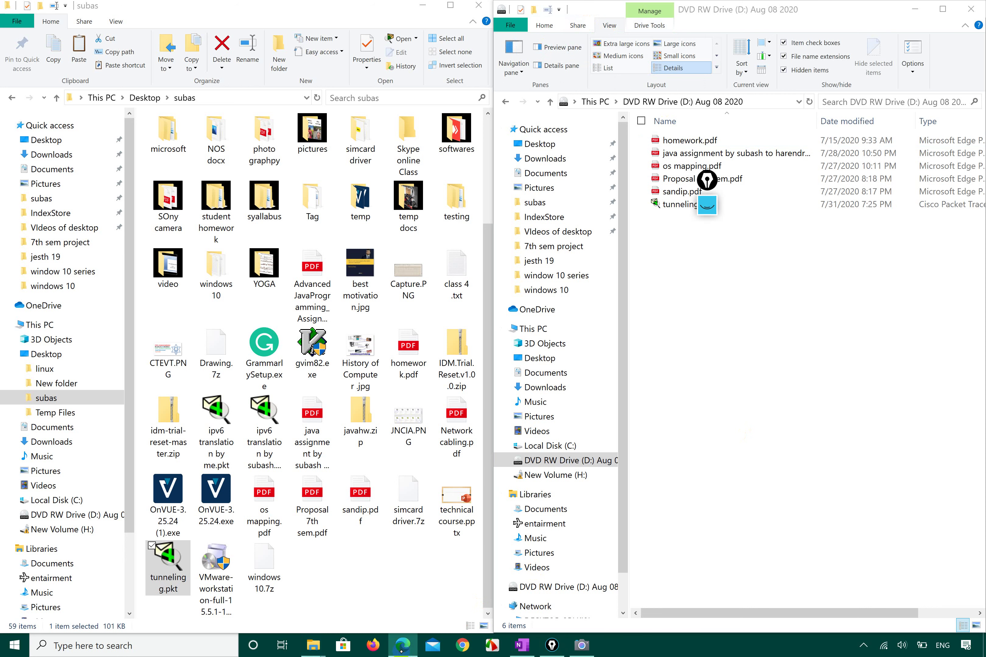
# Switch to the syllabus PDF in Edge and redraw a thicker red tick mark at item 3.6, Burns Files to CD or DVD.
pyautogui.click(403, 645)
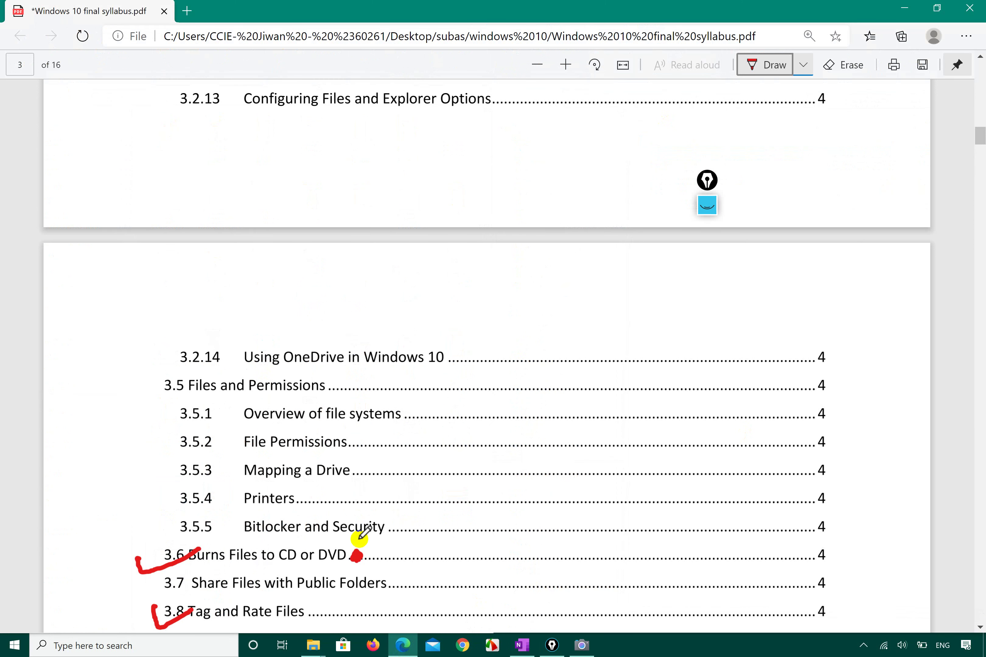
pyautogui.moveTo(136, 553)
pyautogui.mouseDown()
pyautogui.moveTo(138, 577)
pyautogui.moveTo(202, 550)
pyautogui.mouseUp()
pyautogui.moveTo(123, 551)
pyautogui.mouseDown()
pyautogui.moveTo(139, 582)
pyautogui.moveTo(213, 553)
pyautogui.mouseUp()
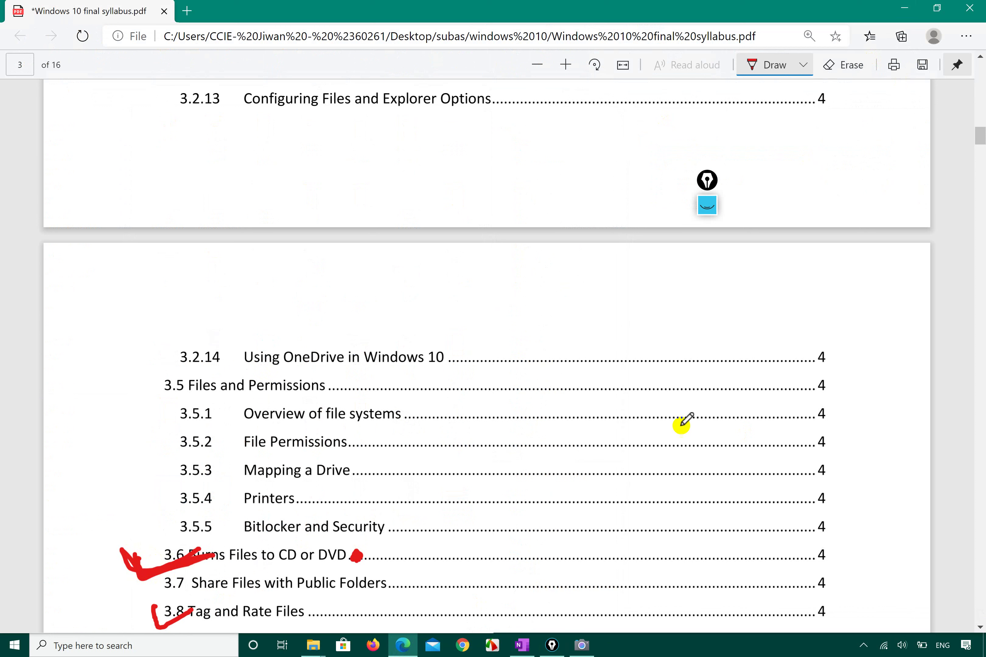
# Return to the DVD drive's File Explorer window, view the commands available for sandip.pdf and dismiss them.
pyautogui.moveTo(312, 645)
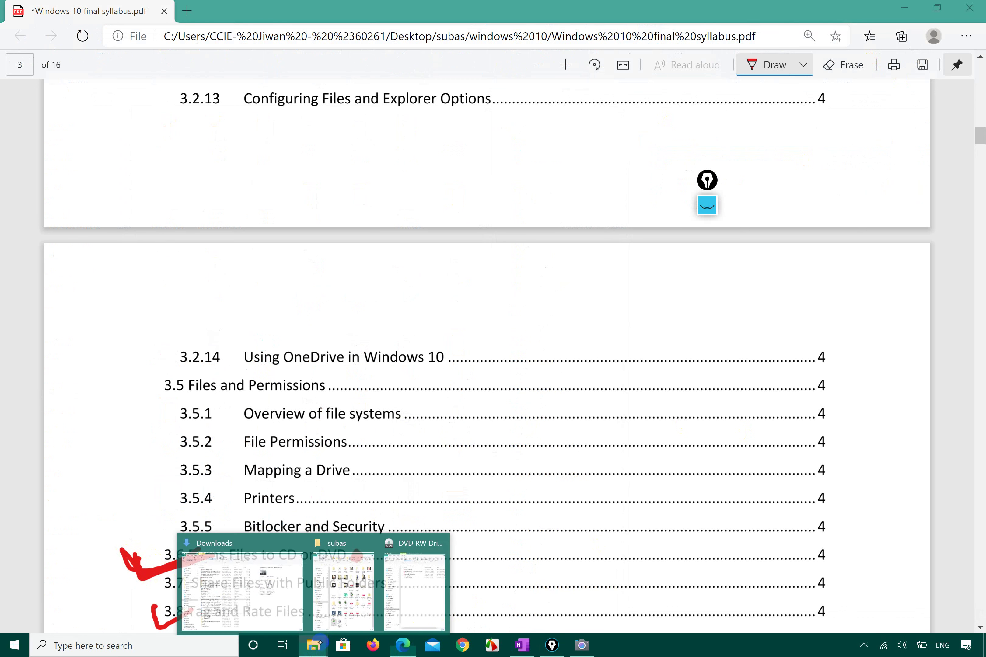
pyautogui.click(409, 576)
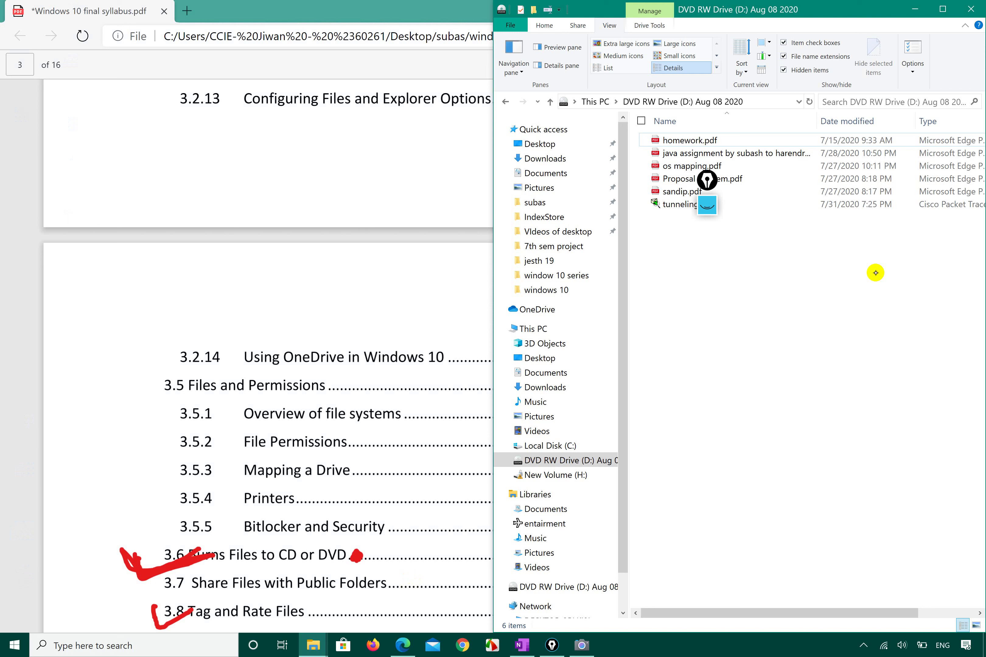
pyautogui.click(679, 192)
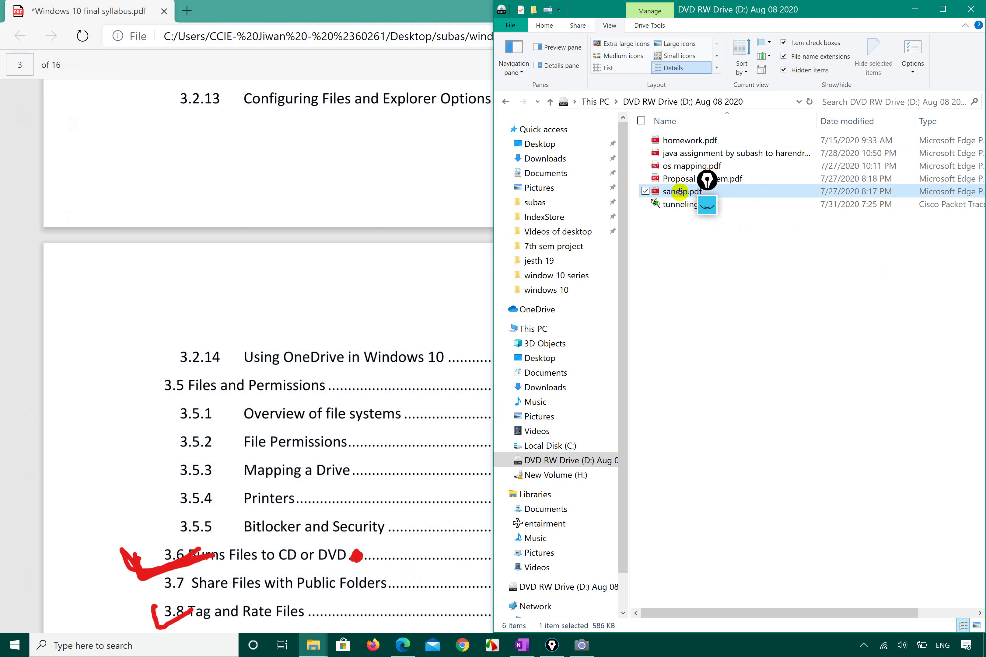
pyautogui.rightClick(680, 192)
pyautogui.click(769, 298)
pyautogui.click(769, 298)
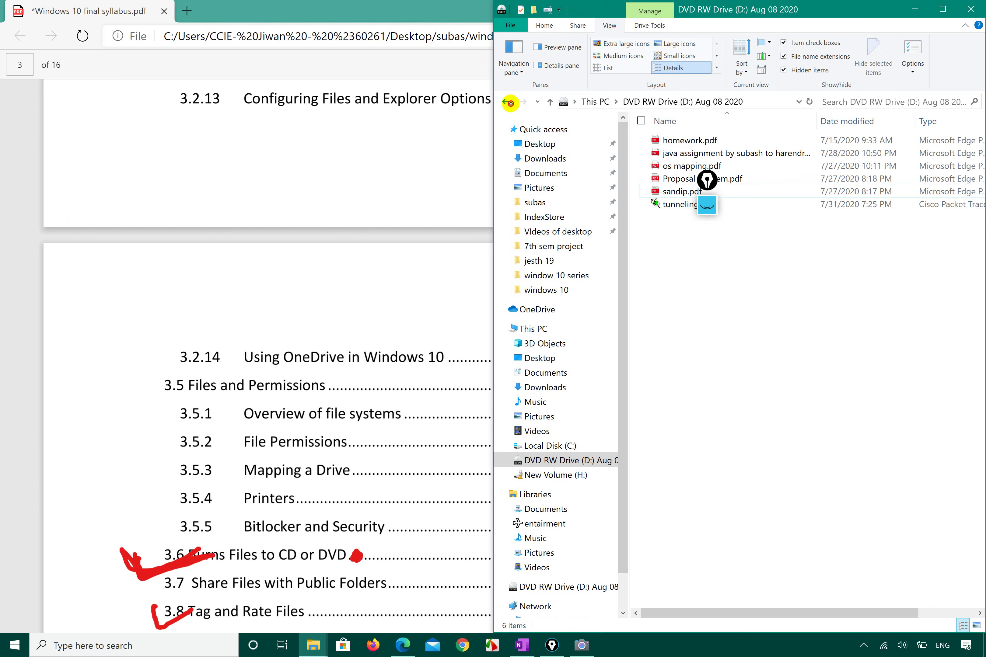
# Go back to This PC, maximize its window and refresh the list of drives.
pyautogui.click(508, 103)
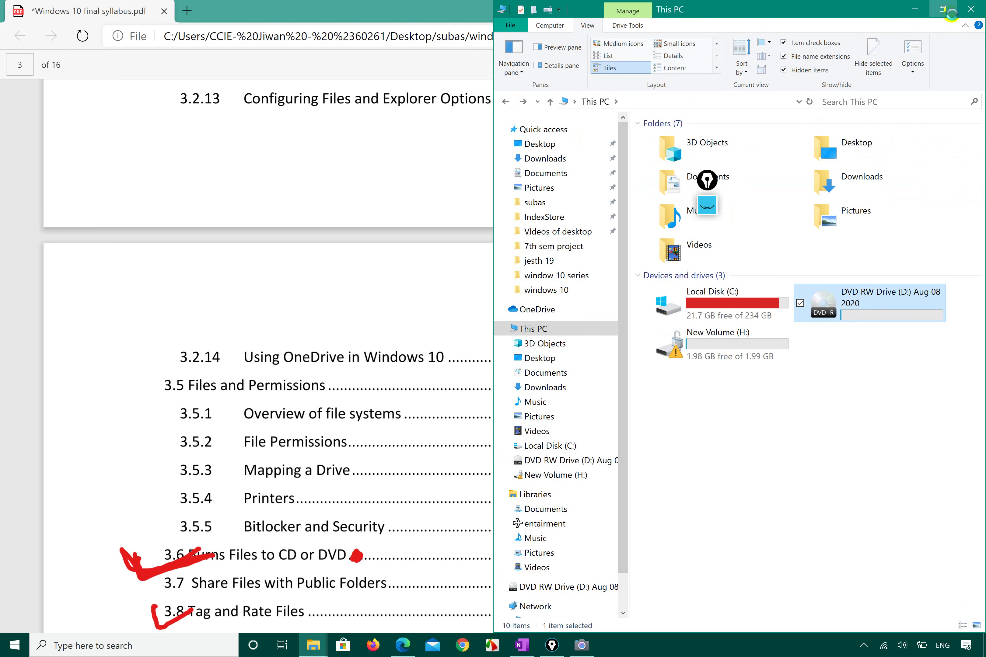
pyautogui.click(945, 9)
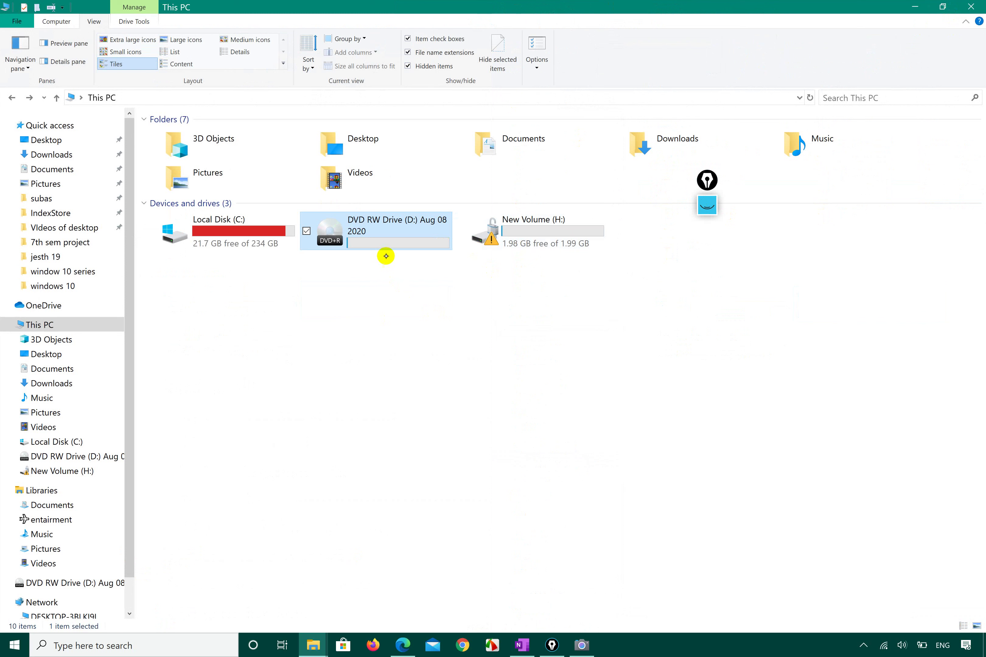
pyautogui.click(395, 379)
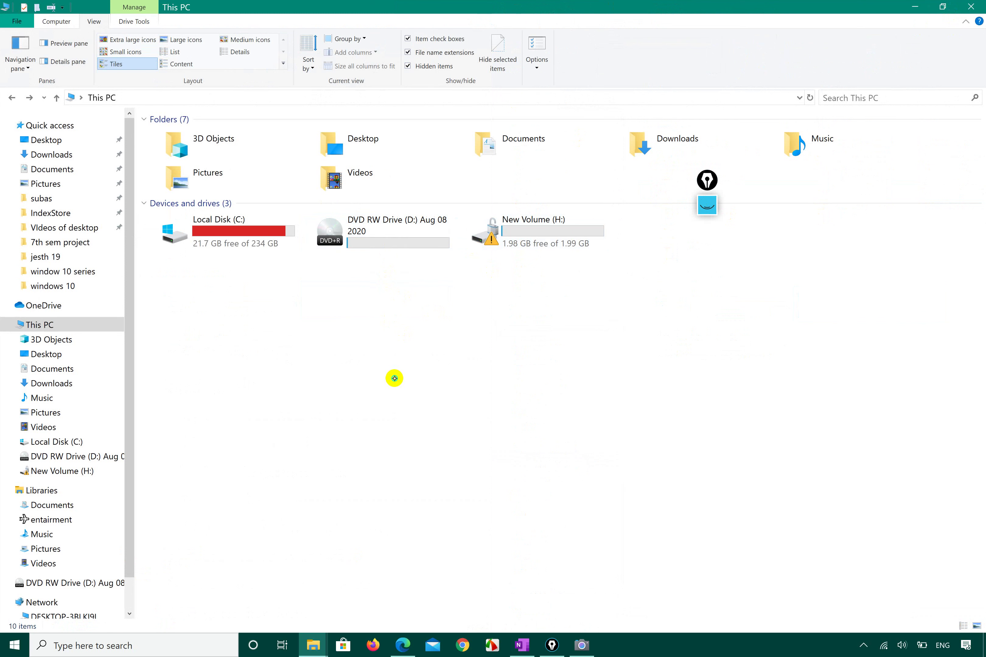
pyautogui.rightClick(394, 378)
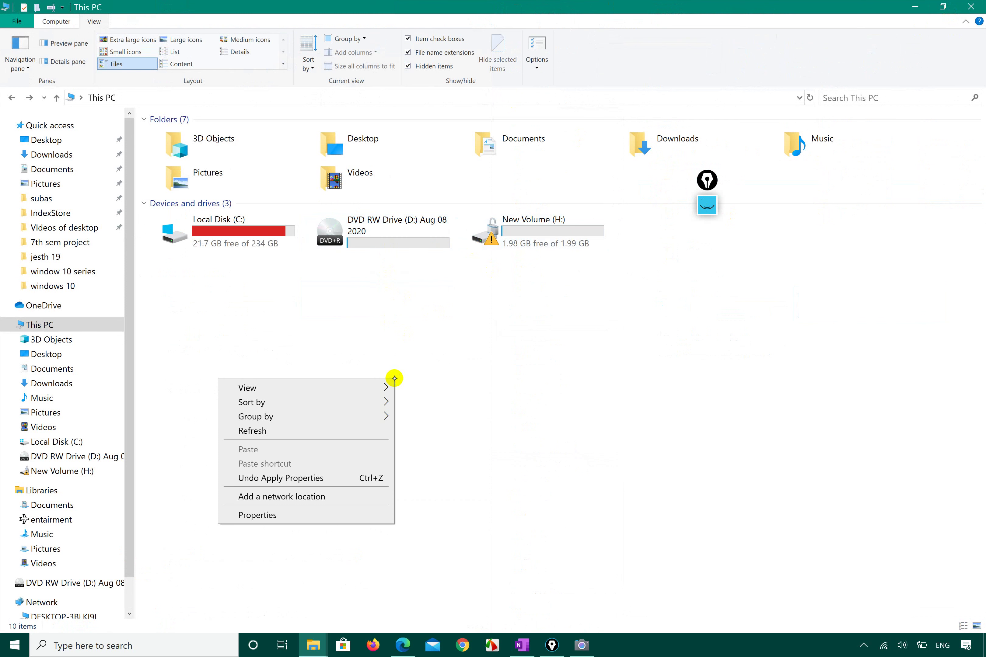
pyautogui.click(277, 433)
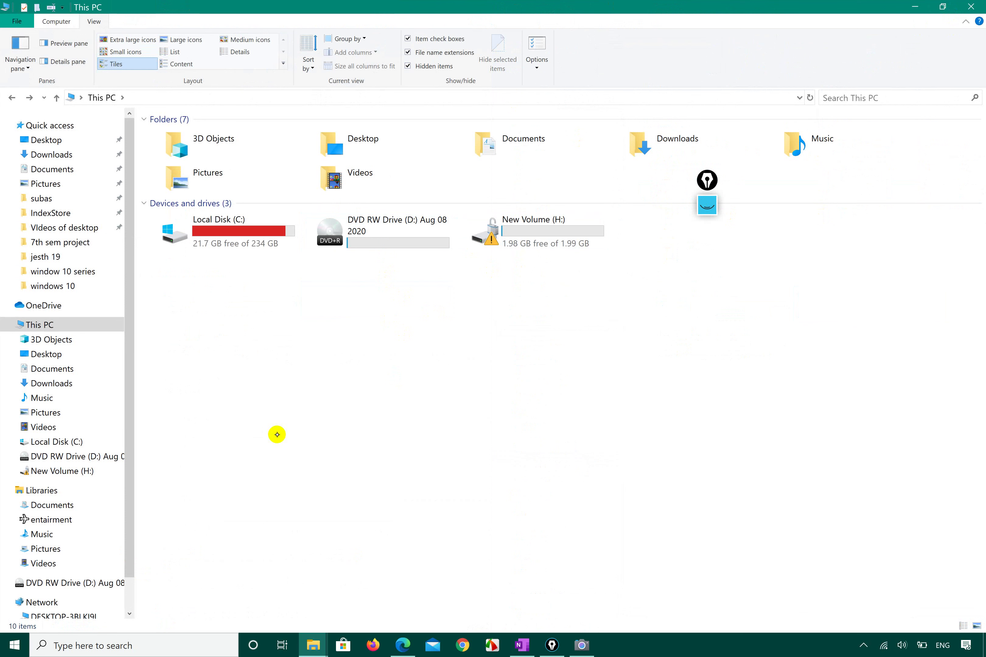
# Try to eject the disc in DVD RW Drive (D:) from the list of drives.
pyautogui.click(382, 239)
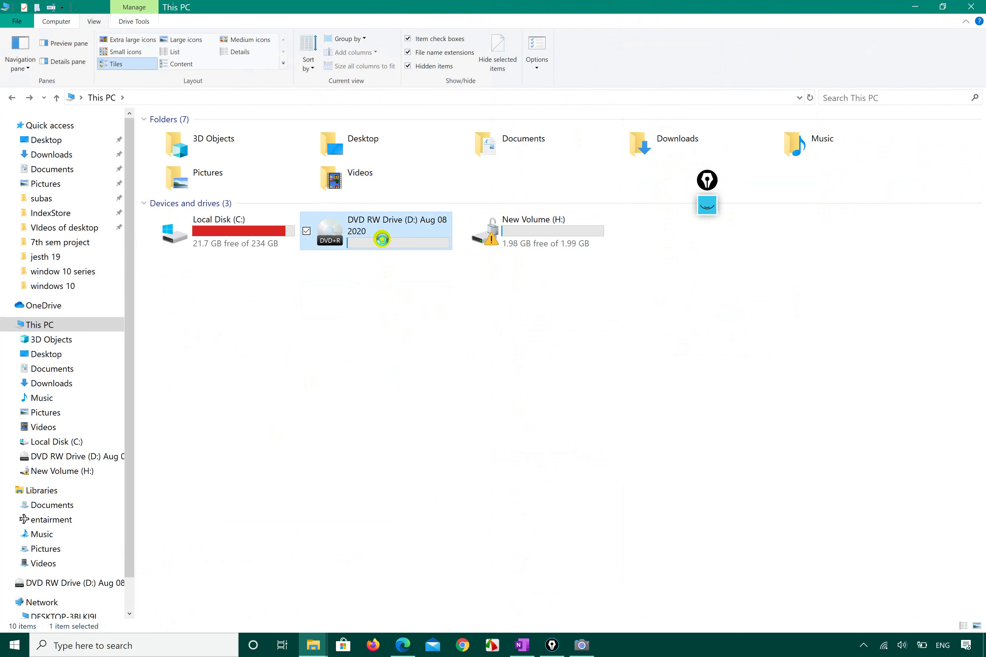
pyautogui.rightClick(382, 239)
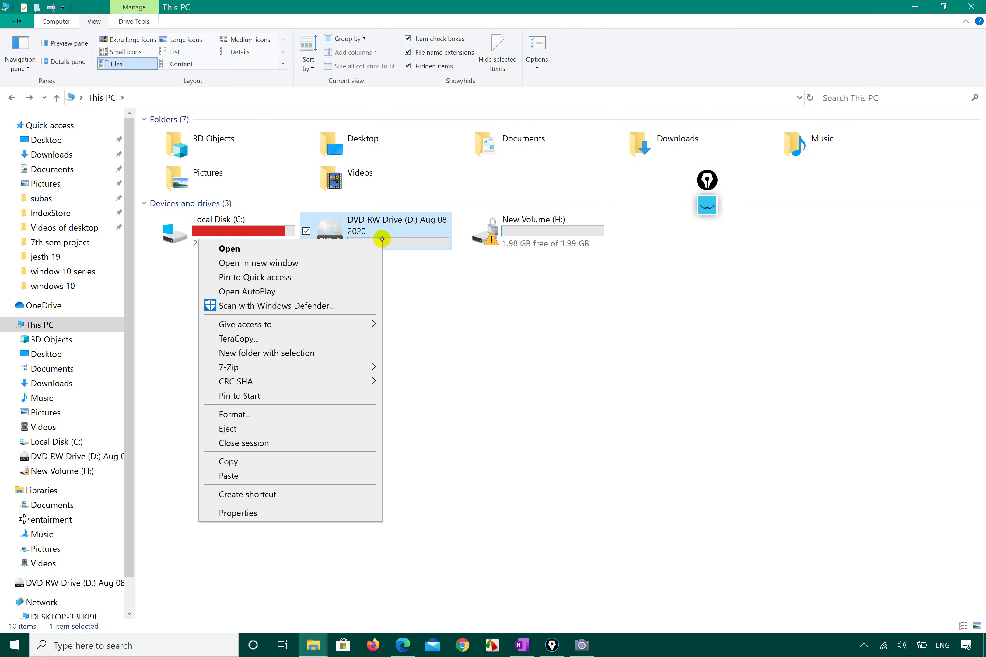
pyautogui.click(221, 429)
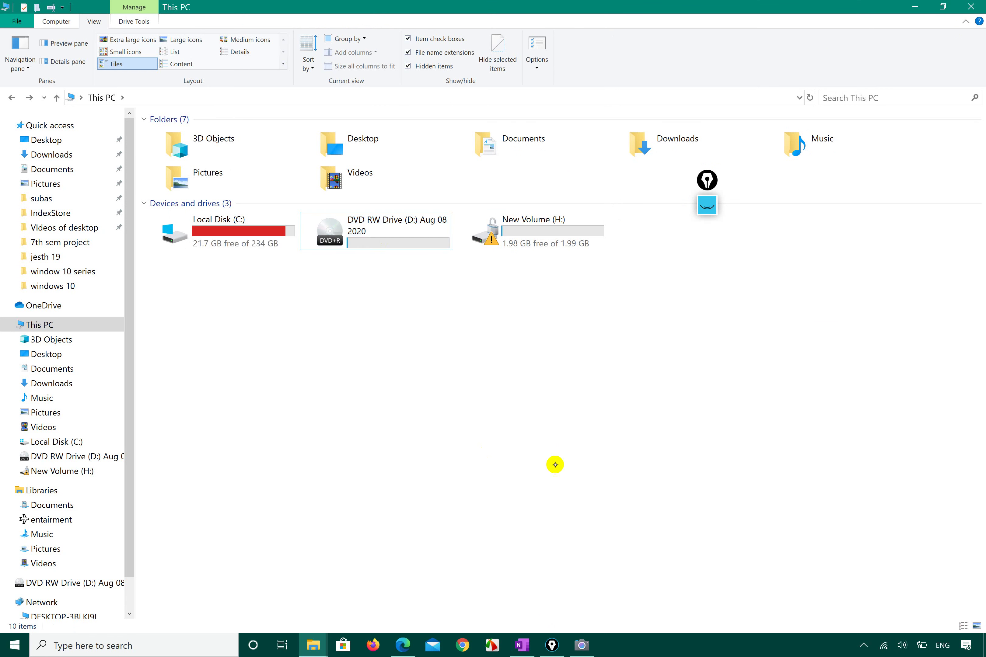
# Show the hardware-removal option for the DVD drive, dismiss it and eject the disc from This PC again.
pyautogui.click(863, 645)
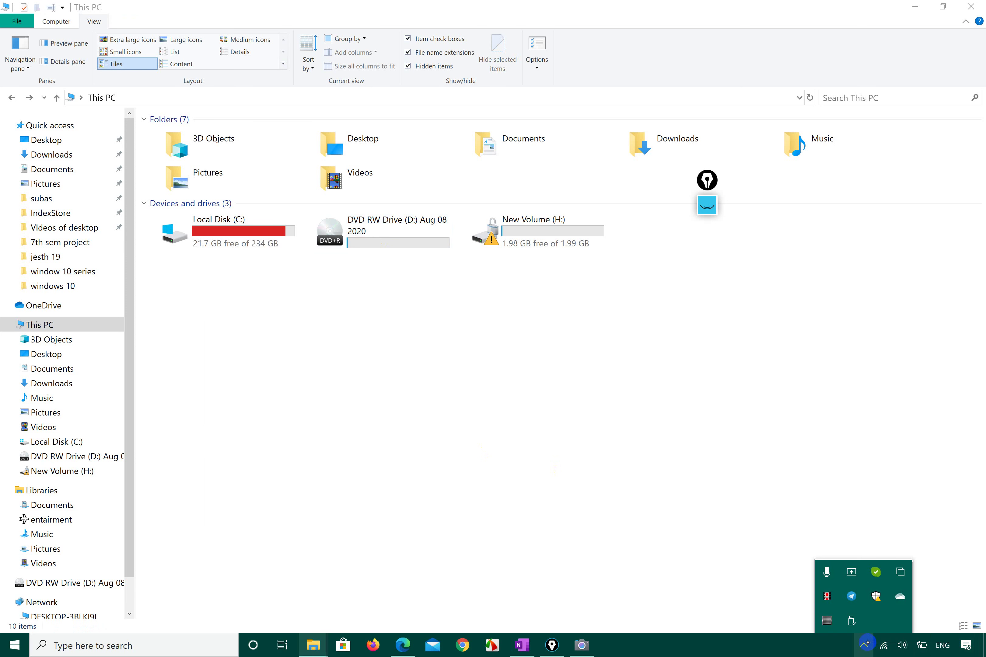
pyautogui.click(848, 620)
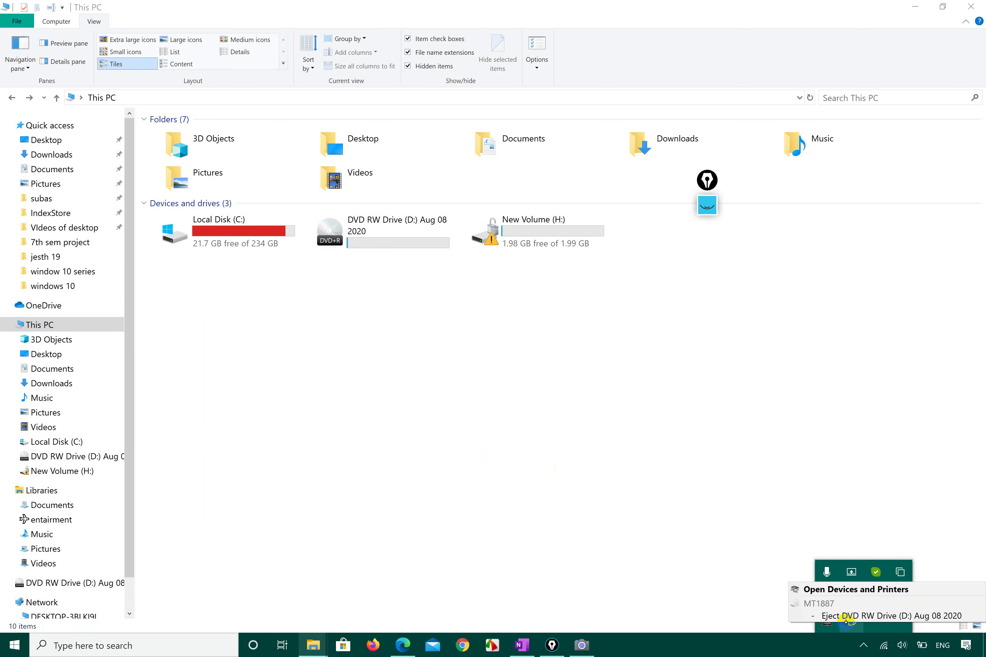
pyautogui.click(474, 436)
pyautogui.rightClick(377, 223)
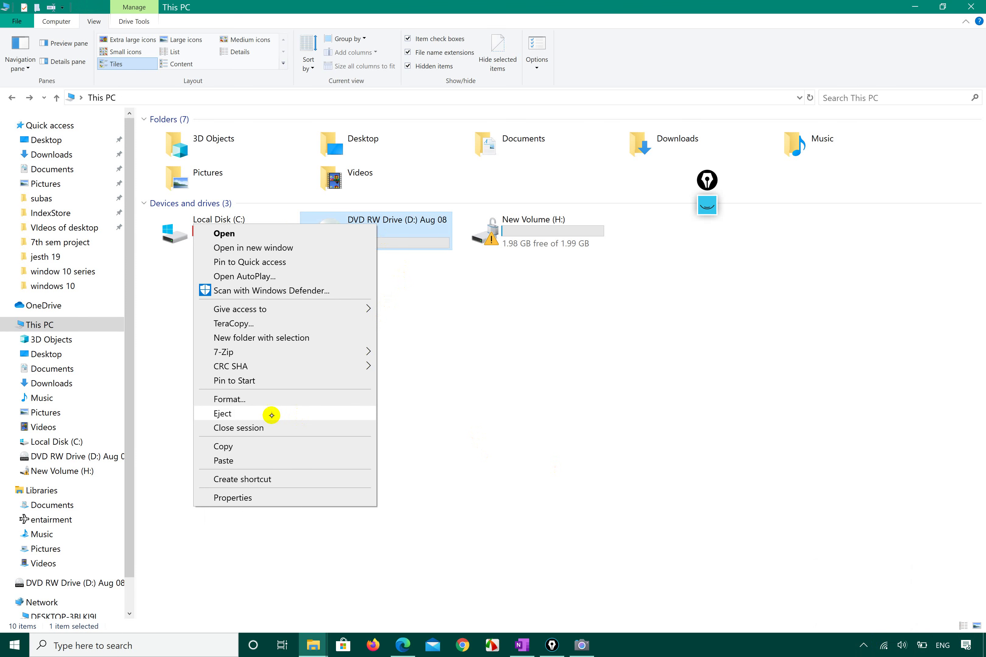
pyautogui.click(268, 414)
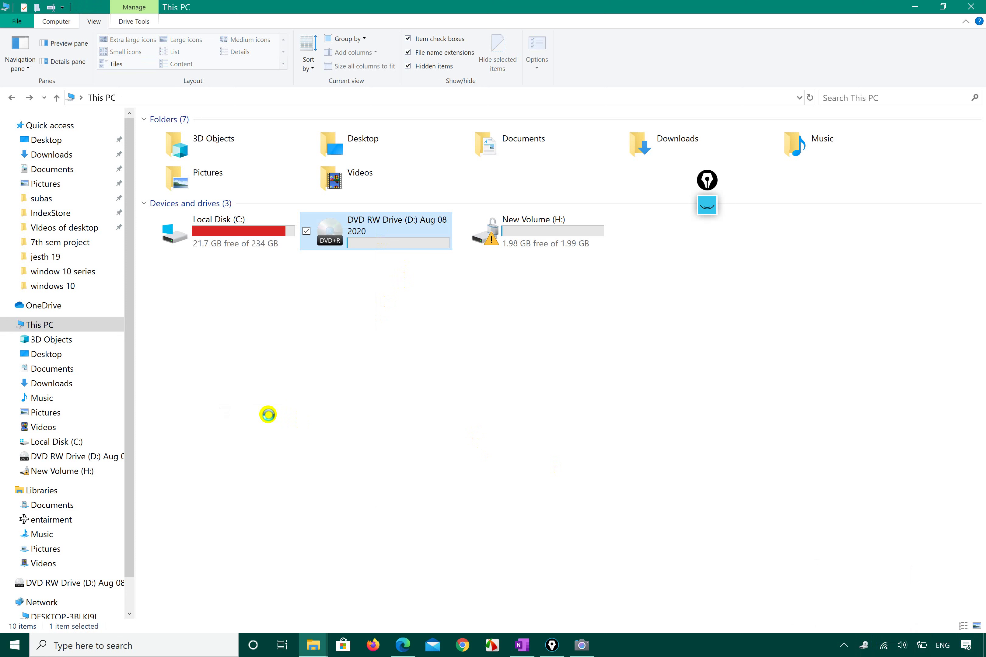
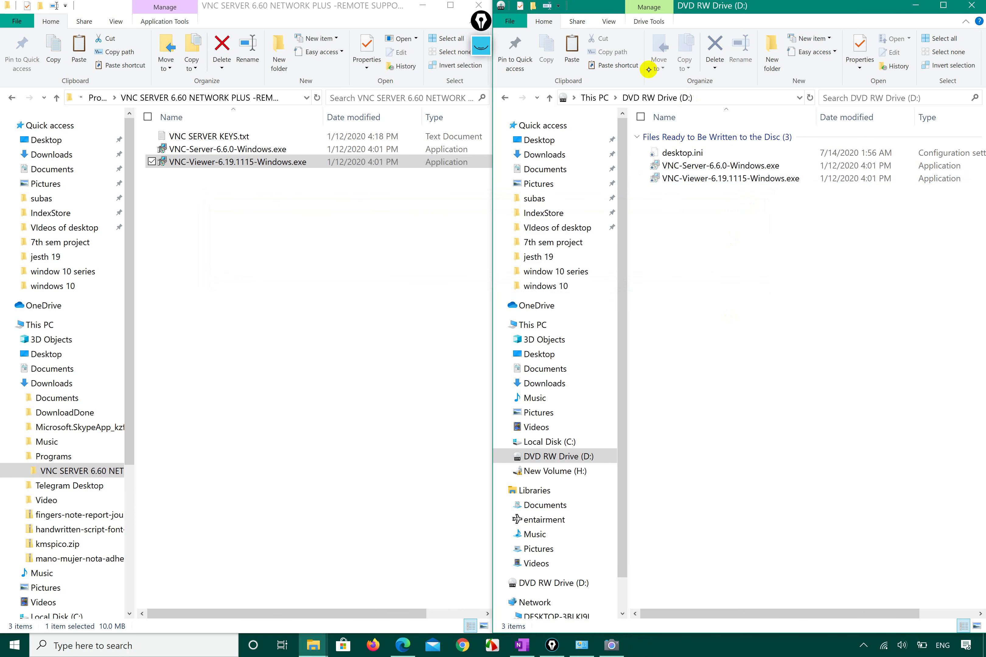
# Show the DVD drive's media tools, circle Eject, Finish burning and Erase this disc in red, and hide the annotations.
pyautogui.click(656, 21)
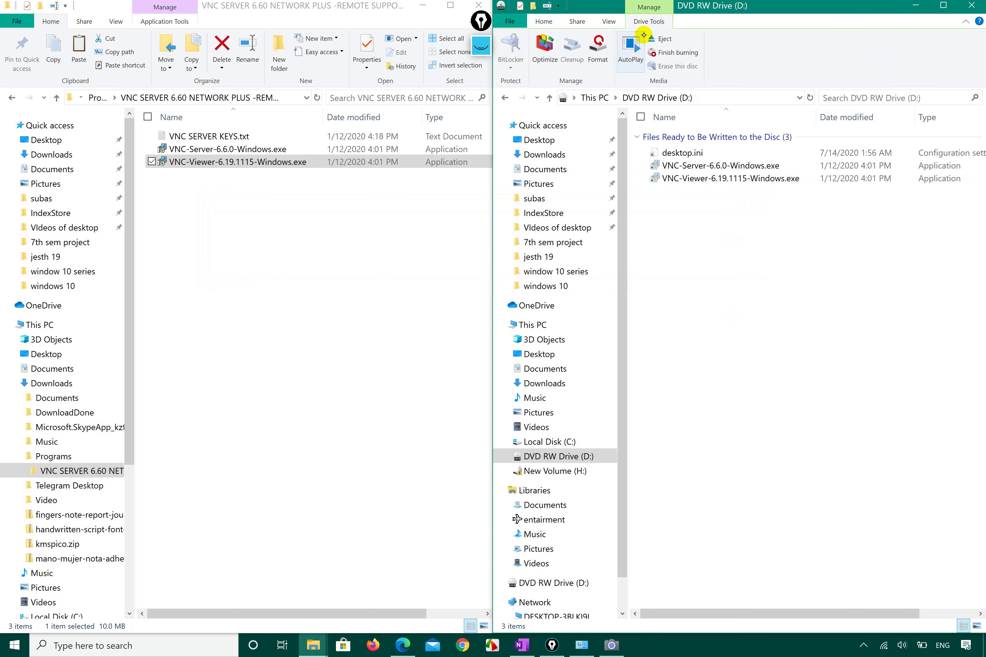
pyautogui.click(482, 42)
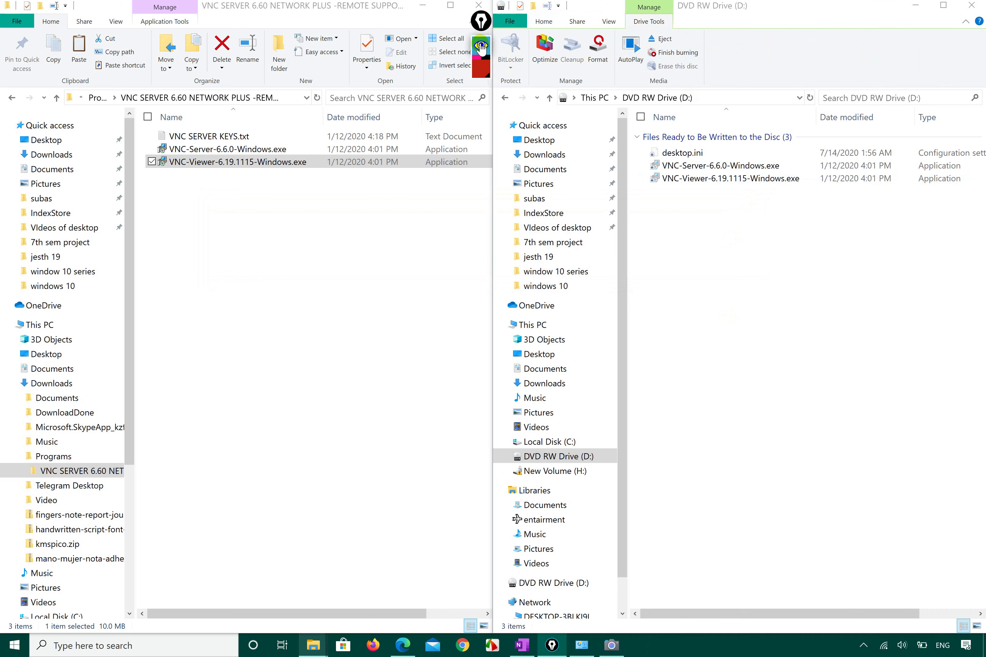
pyautogui.click(481, 87)
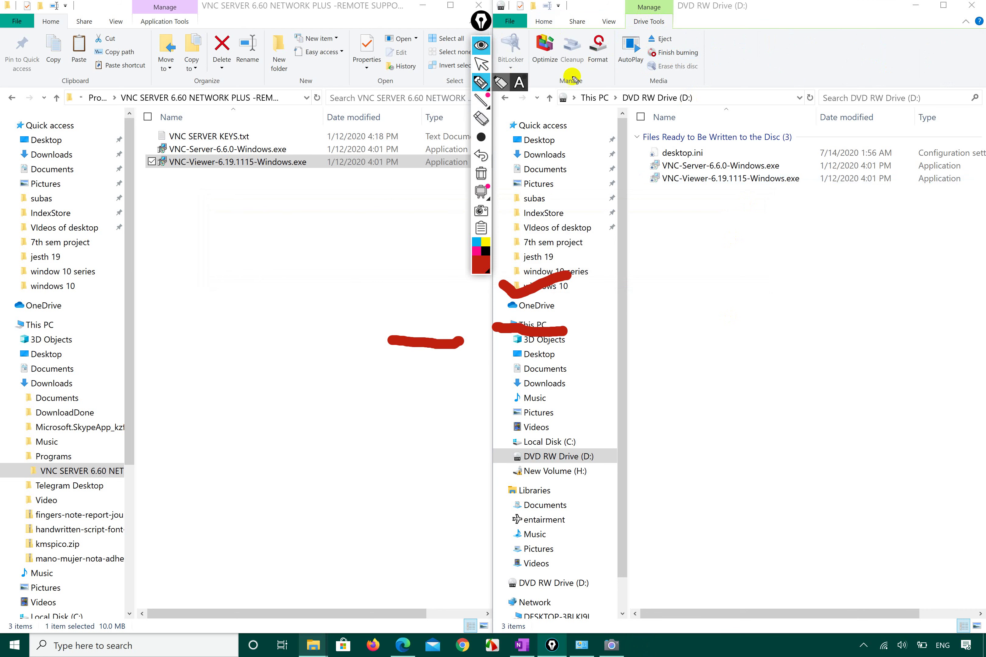
pyautogui.moveTo(637, 64)
pyautogui.mouseDown()
pyautogui.moveTo(708, 83)
pyautogui.moveTo(685, 21)
pyautogui.moveTo(623, 42)
pyautogui.moveTo(647, 68)
pyautogui.mouseUp()
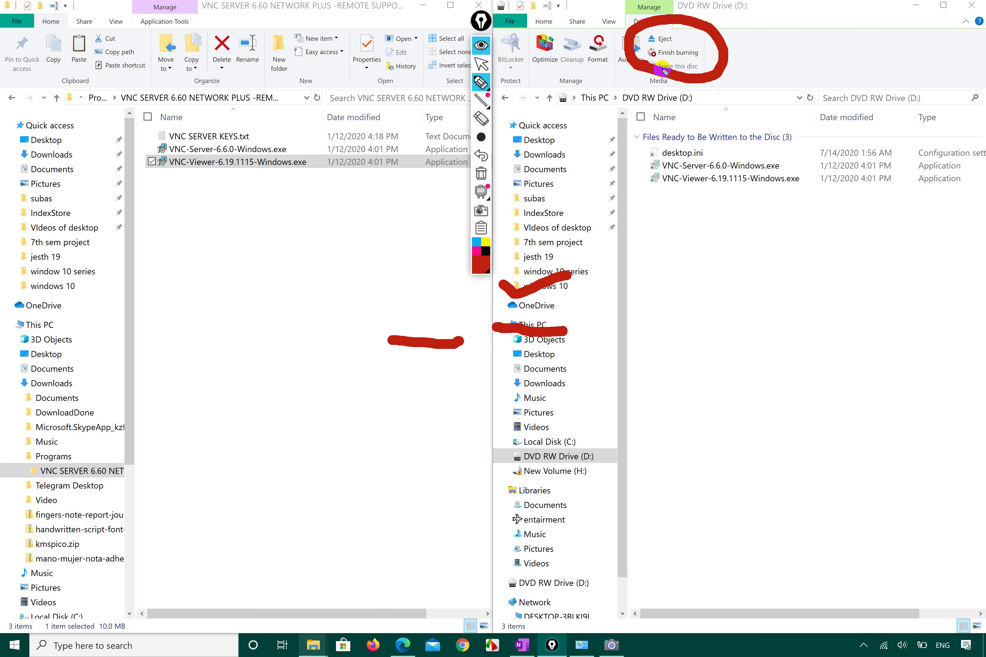
pyautogui.click(482, 45)
pyautogui.click(339, 246)
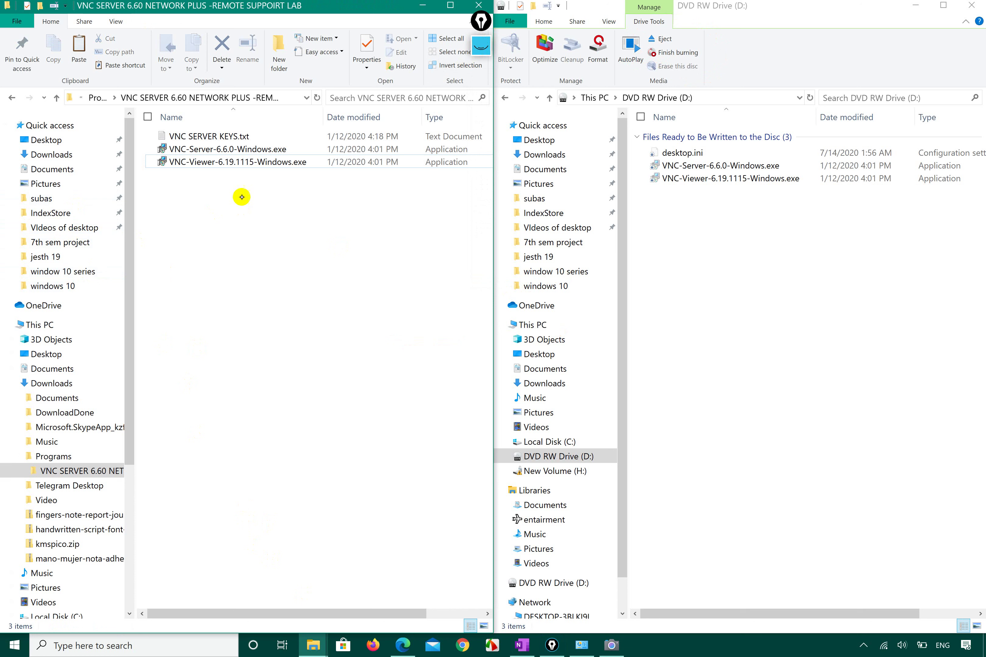
# Copy 7z1900-x64.exe from the Desktop folder and paste it among the files waiting on DVD RW Drive (D:).
pyautogui.scroll(-3, 85, 467)
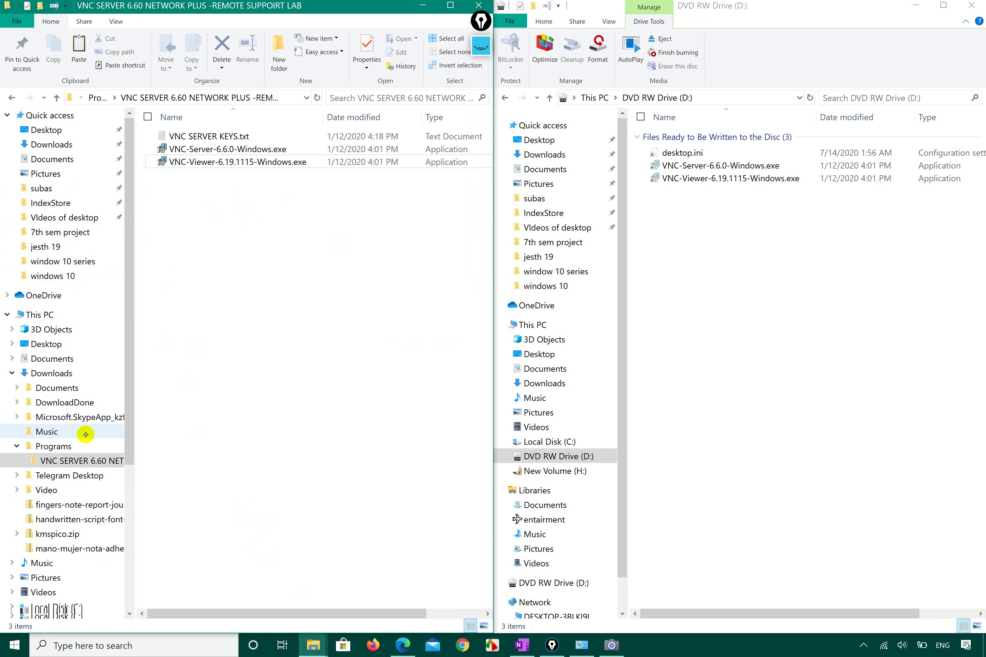
pyautogui.scroll(-5, 86, 435)
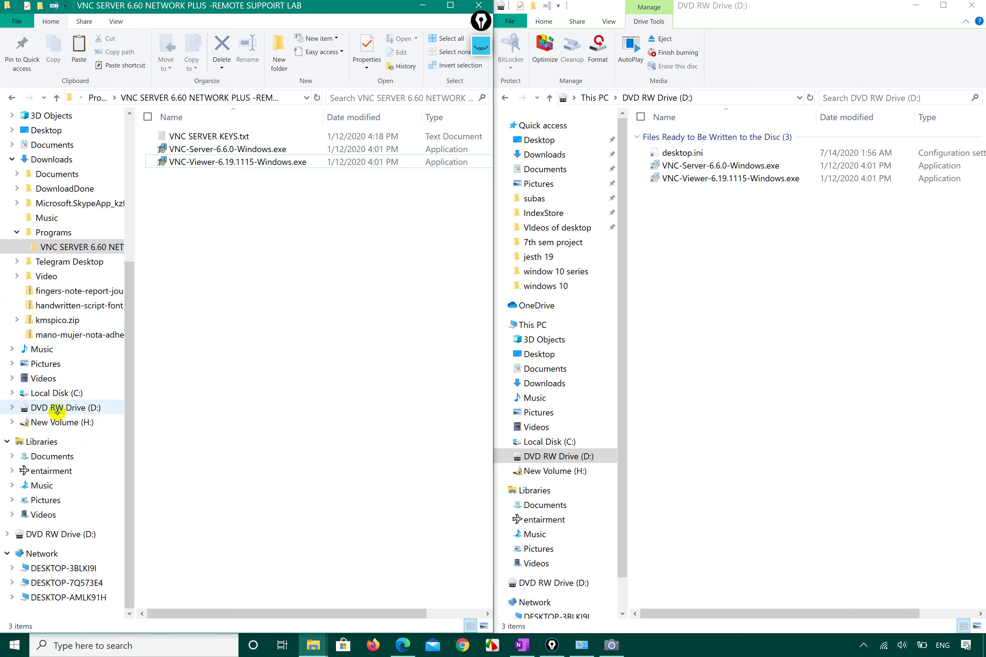
pyautogui.click(60, 131)
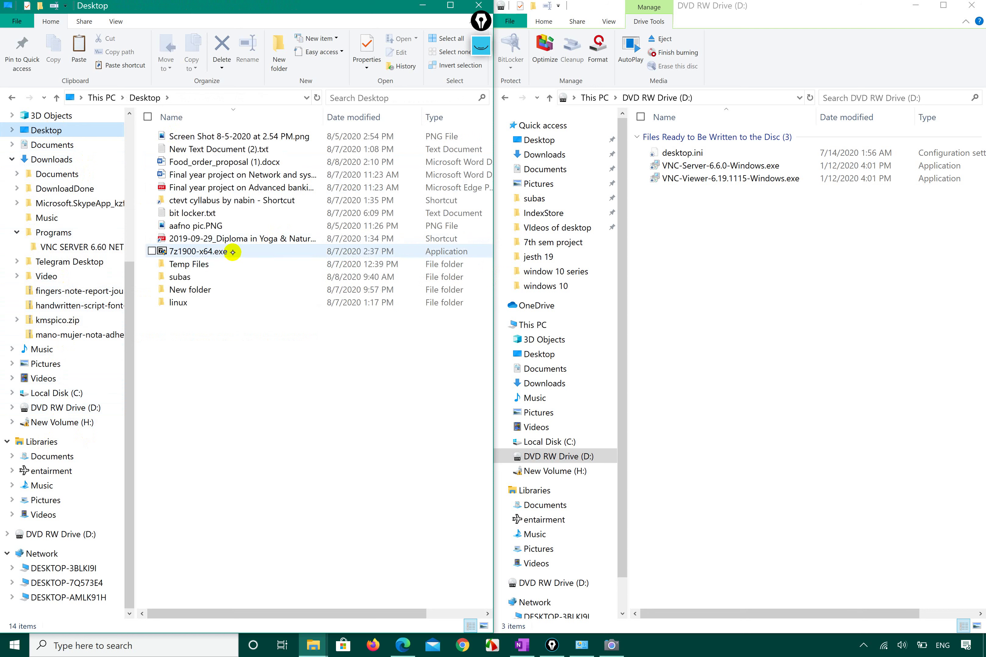
pyautogui.click(232, 252)
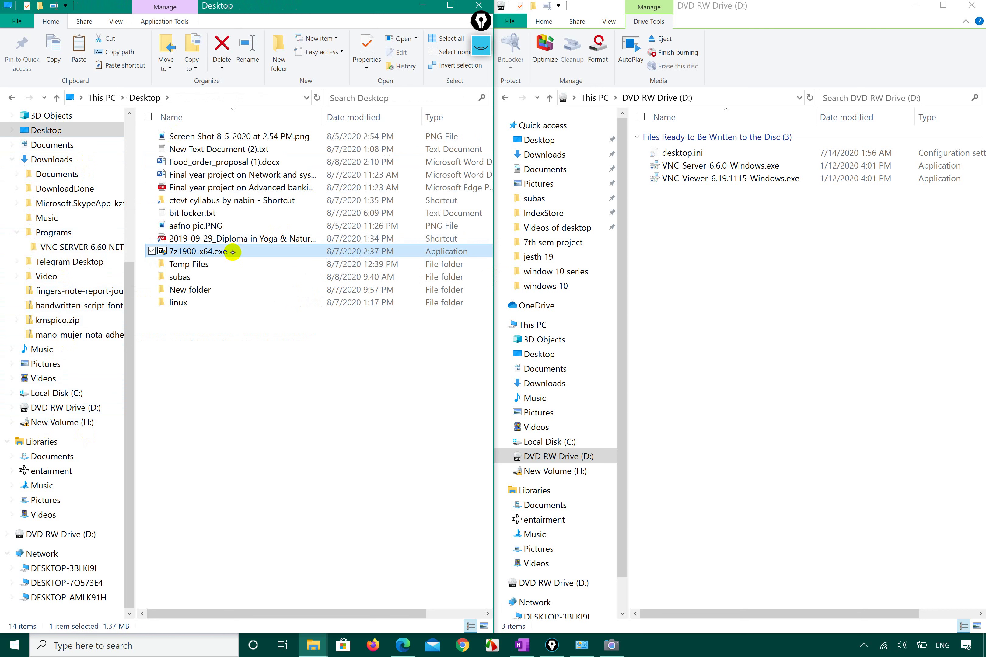
pyautogui.rightClick(232, 252)
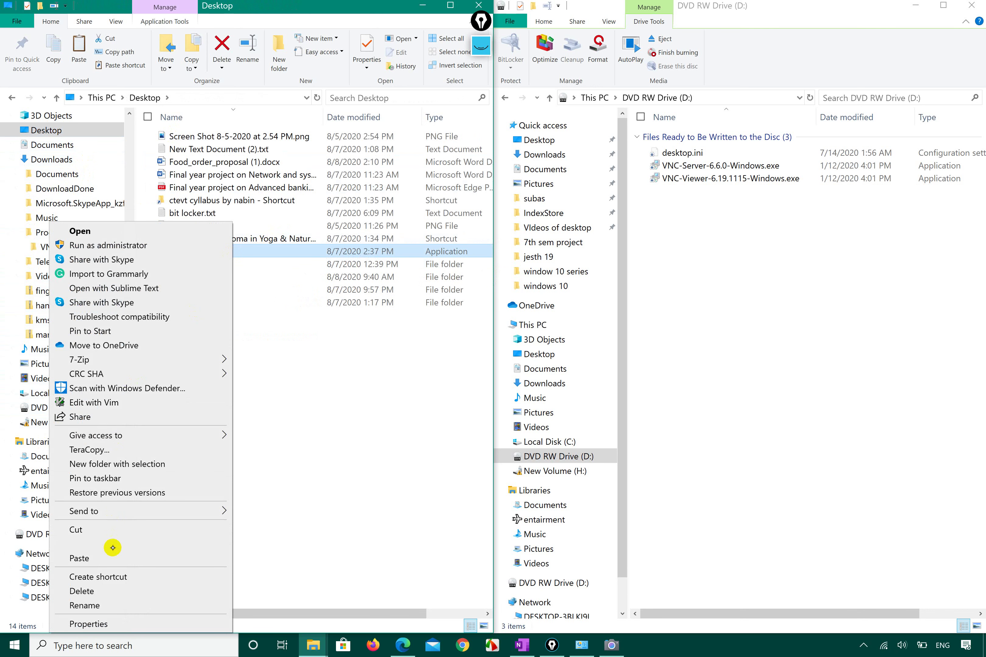
pyautogui.click(112, 548)
pyautogui.rightClick(814, 316)
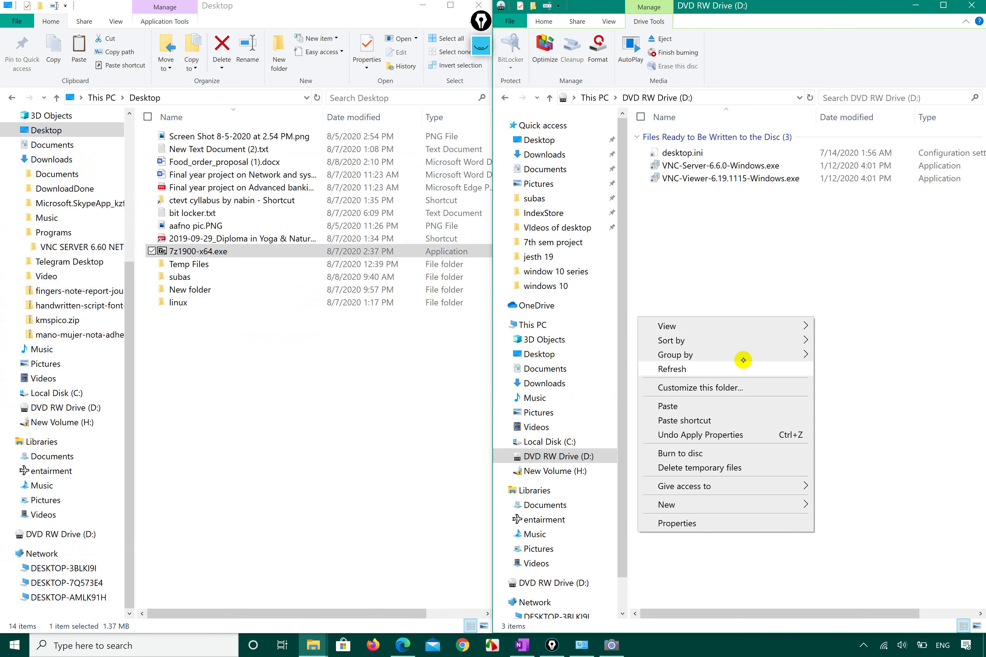
pyautogui.click(688, 406)
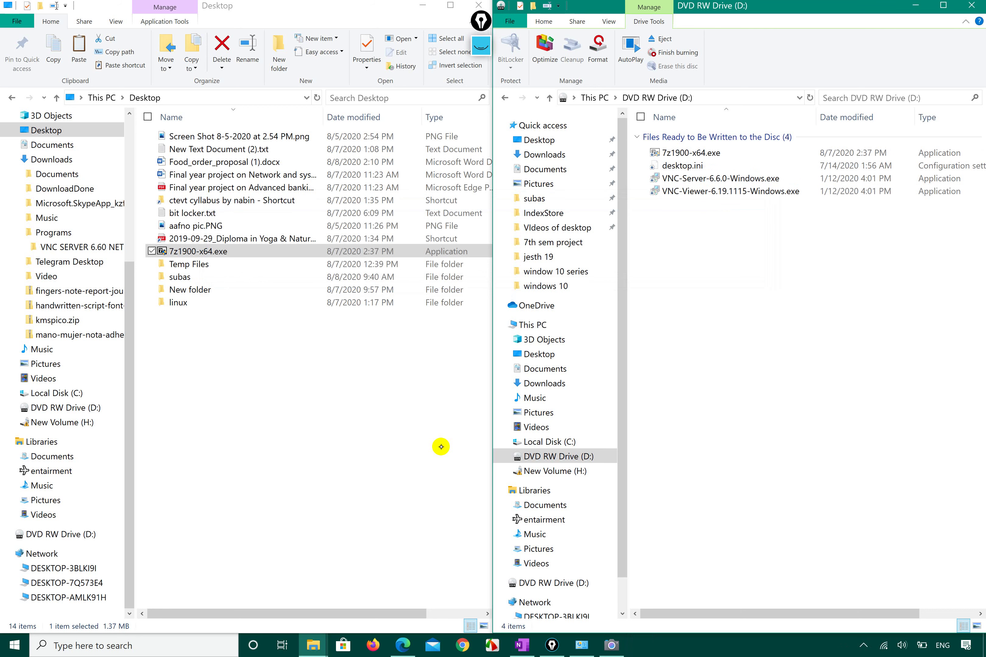
# Search the installed apps for "wind", open Windows Media Player, reposition its window and show its burn list.
pyautogui.press('super')
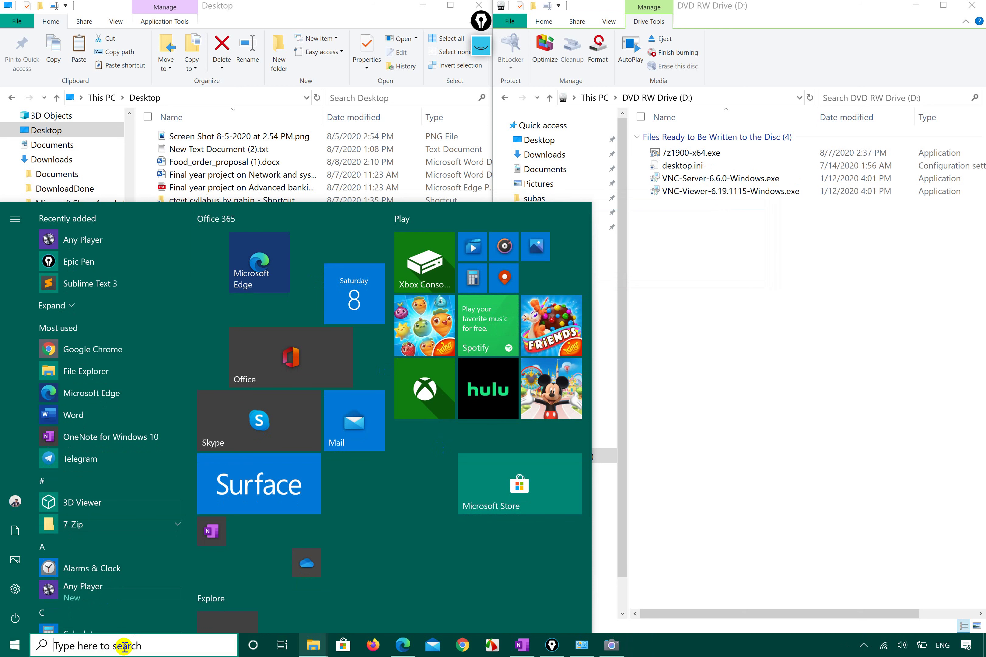
pyautogui.write('wind')
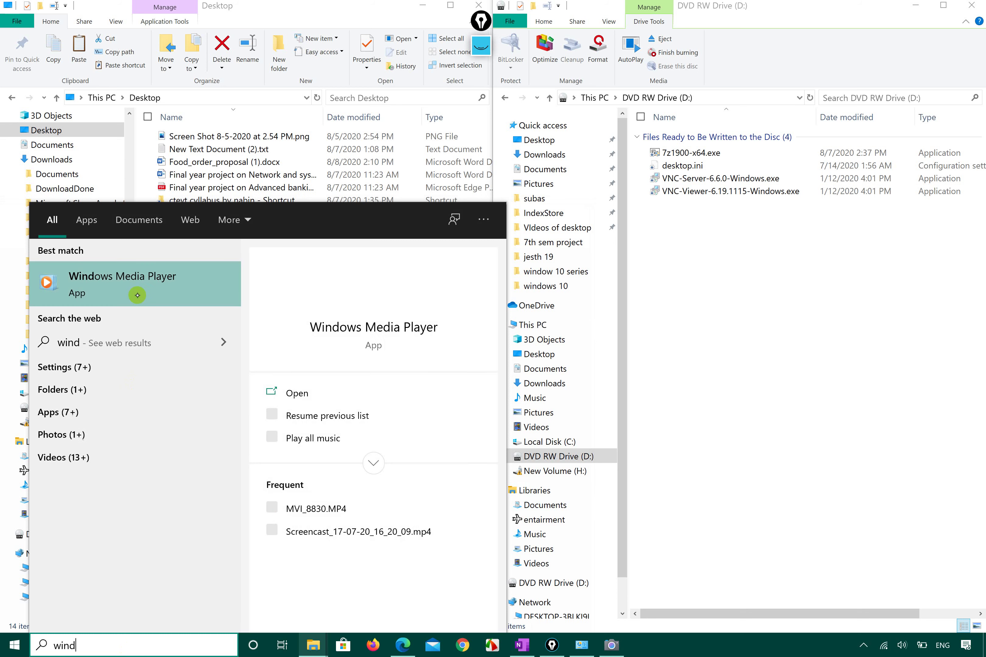
pyautogui.click(86, 220)
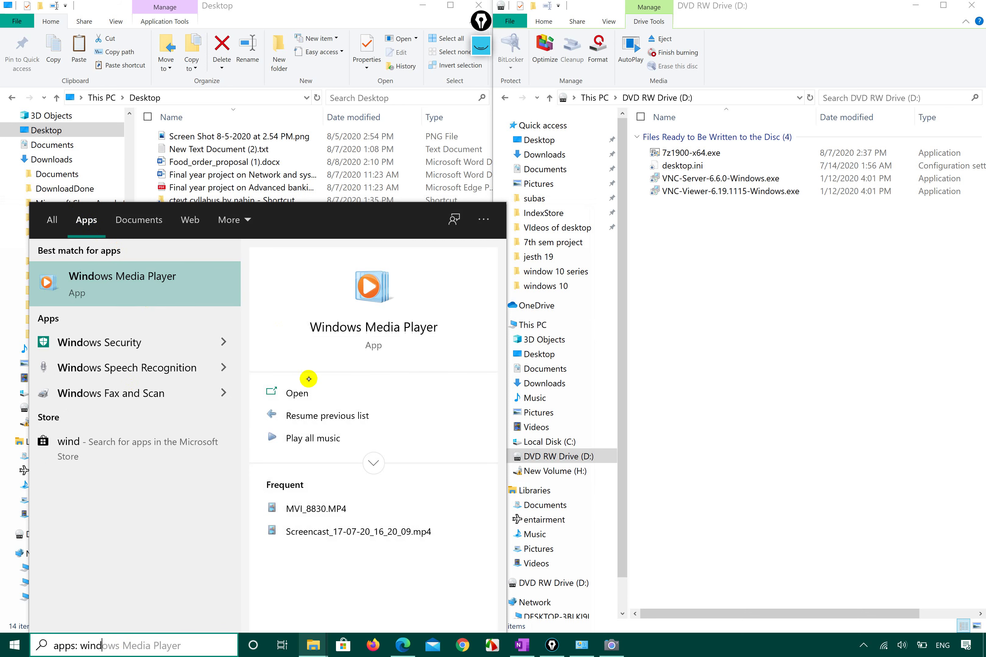
pyautogui.click(304, 395)
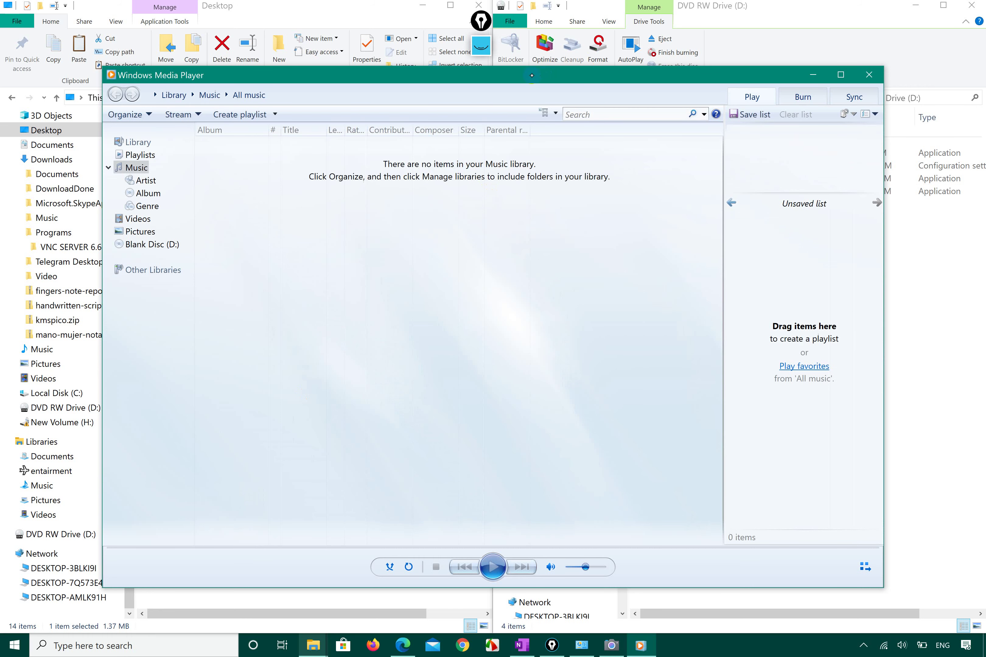
pyautogui.moveTo(532, 75); pyautogui.dragTo(277, 64)
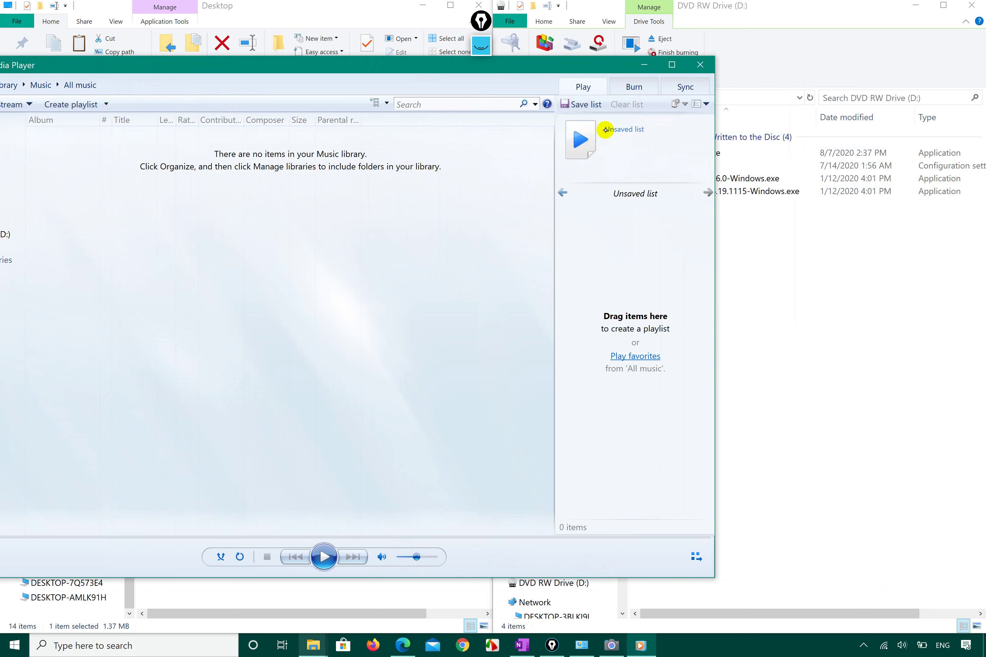
pyautogui.click(635, 85)
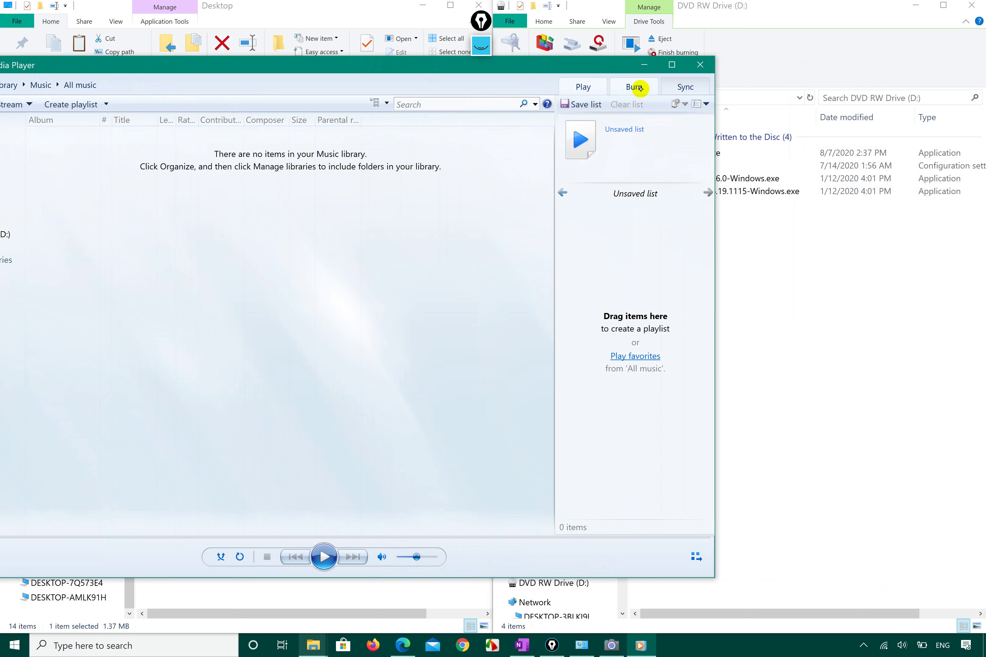
# Clear the old screen annotations, circle the CD drive details above the burn list in red, and hide the annotations.
pyautogui.click(481, 23)
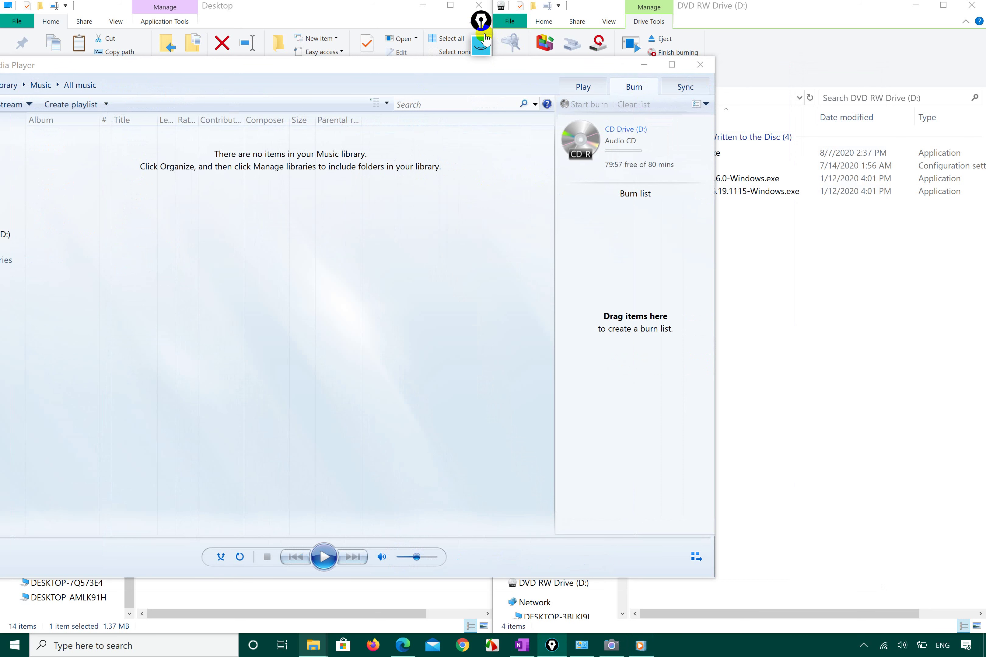
pyautogui.click(482, 44)
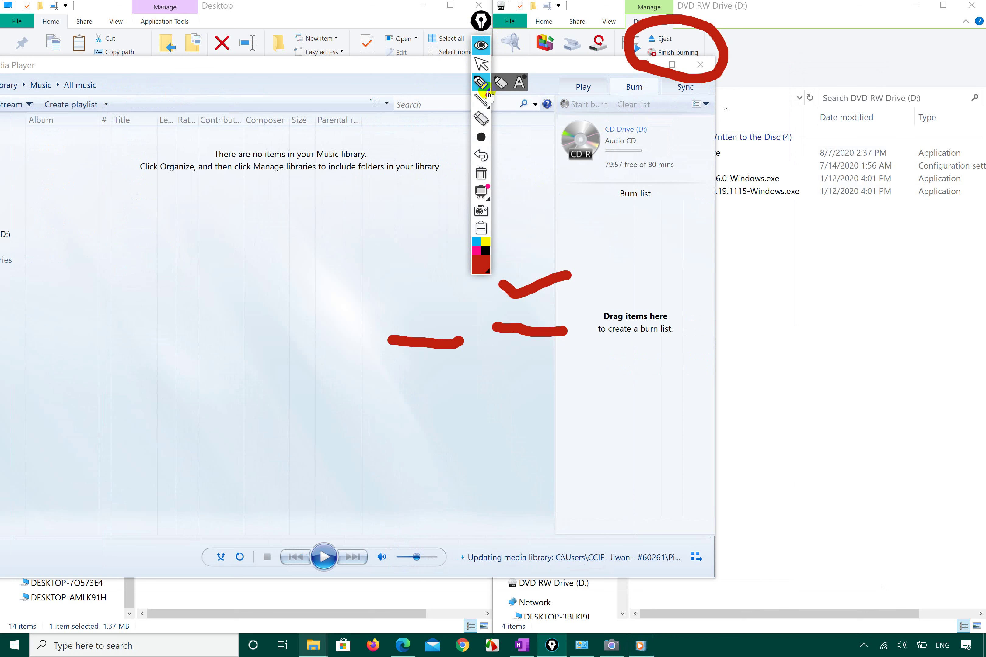
pyautogui.click(482, 173)
pyautogui.moveTo(584, 174)
pyautogui.mouseDown()
pyautogui.moveTo(672, 211)
pyautogui.moveTo(663, 127)
pyautogui.moveTo(579, 158)
pyautogui.moveTo(588, 181)
pyautogui.mouseUp()
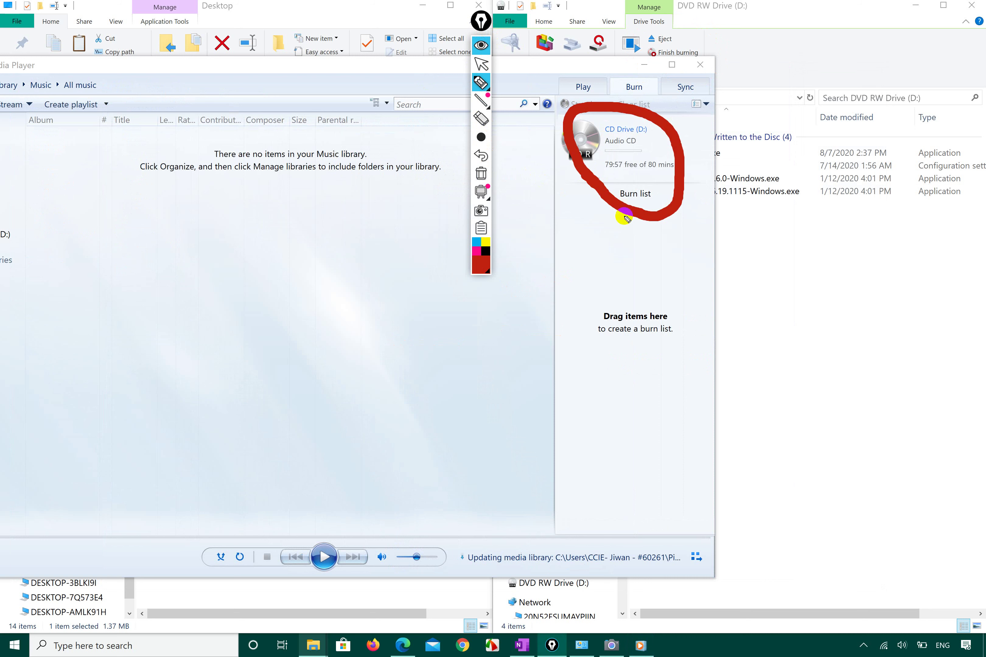
pyautogui.click(481, 63)
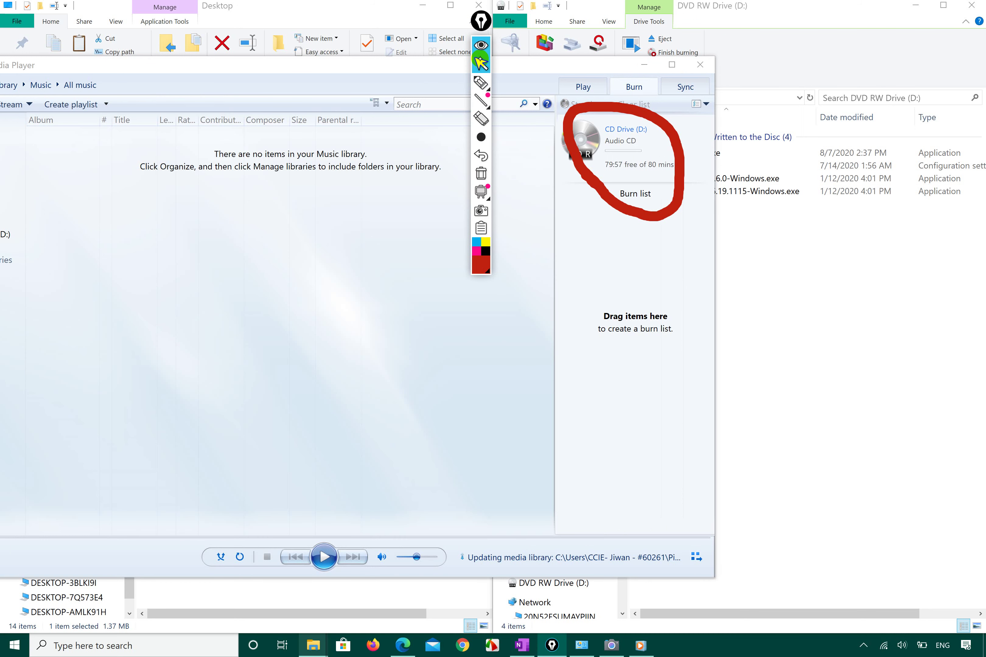
pyautogui.click(481, 47)
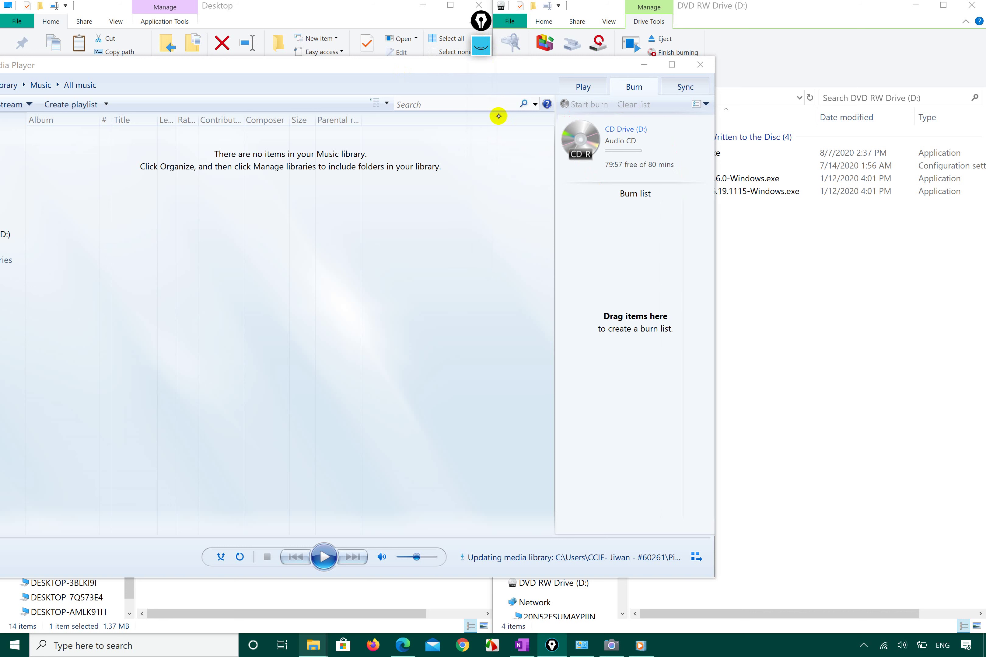
# Reposition the media player window so its library tree shows, and browse the Videos and Pictures libraries.
pyautogui.click(331, 58)
pyautogui.moveTo(362, 59); pyautogui.dragTo(464, 47)
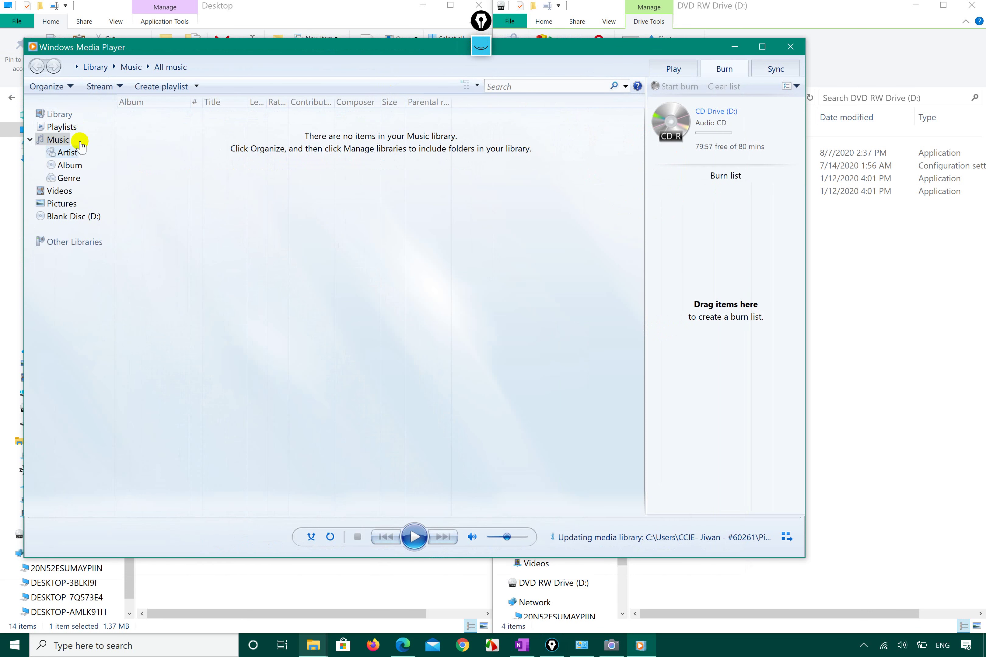
pyautogui.click(69, 191)
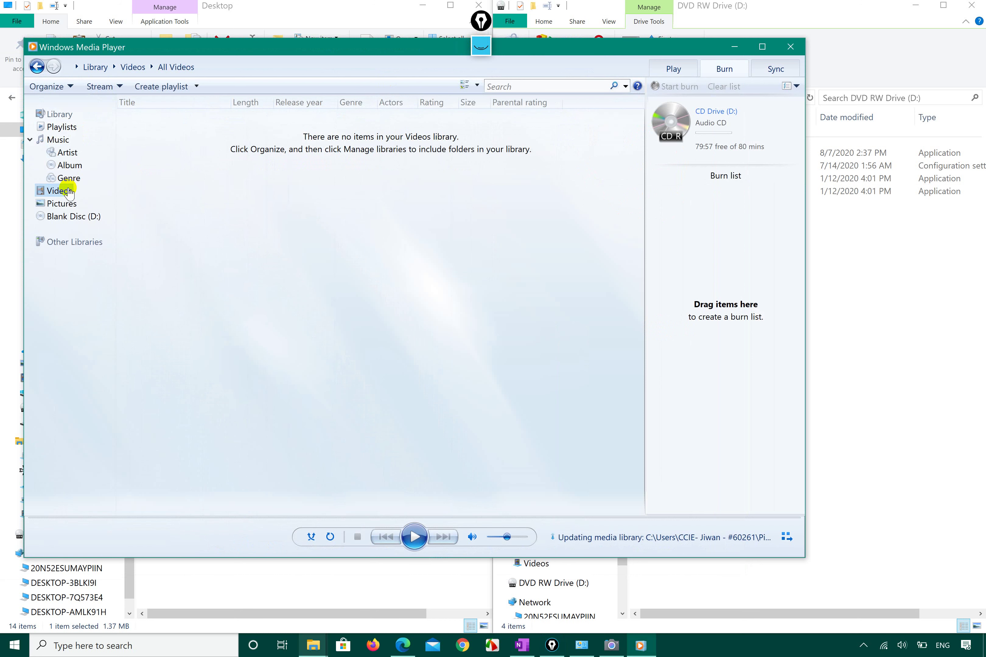
pyautogui.click(55, 204)
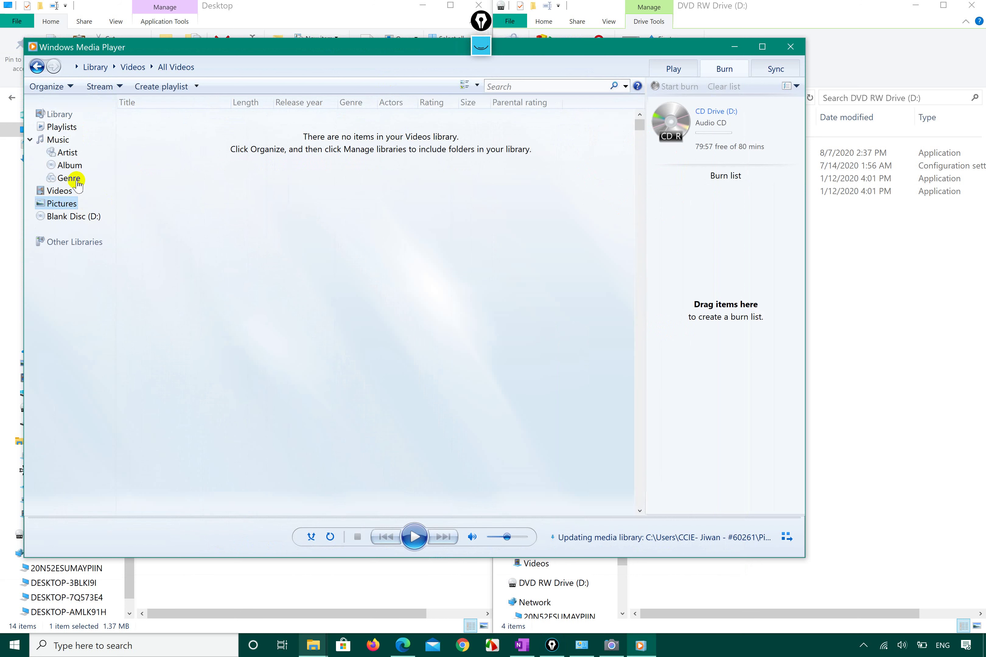
pyautogui.click(64, 126)
pyautogui.click(292, 135)
# Move the annotation toolbar away from the window's upper edge and minimize Windows Media Player.
pyautogui.moveTo(482, 25); pyautogui.dragTo(605, 343)
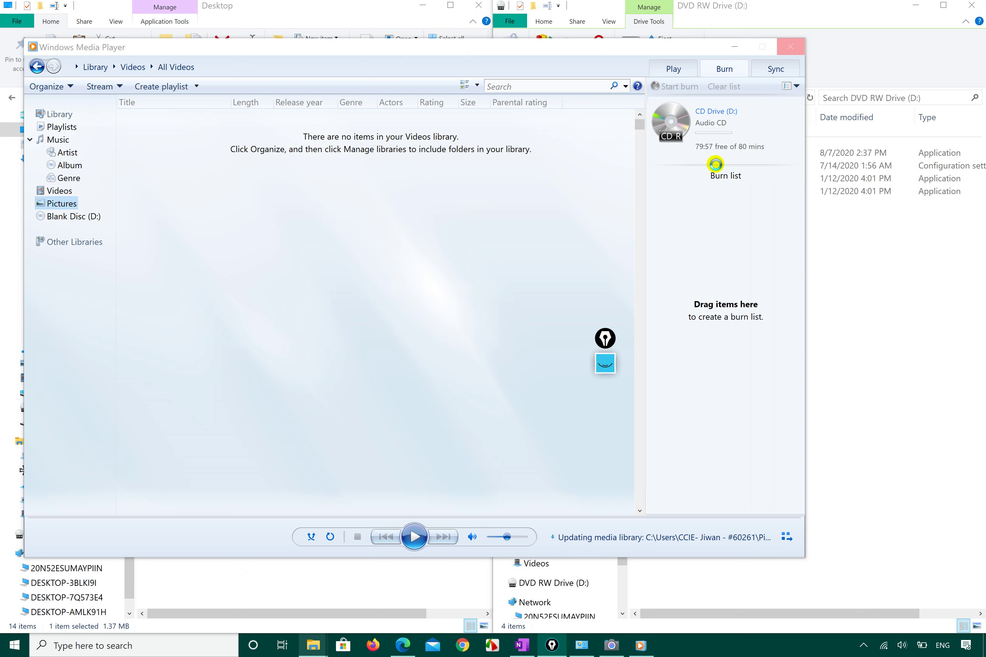
pyautogui.click(716, 164)
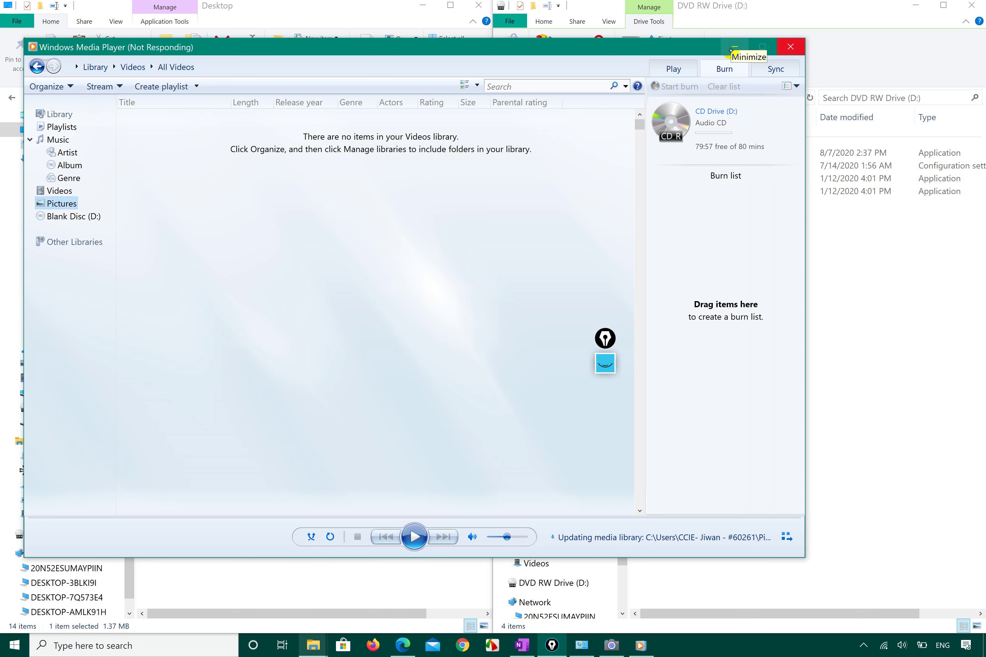
pyautogui.click(736, 46)
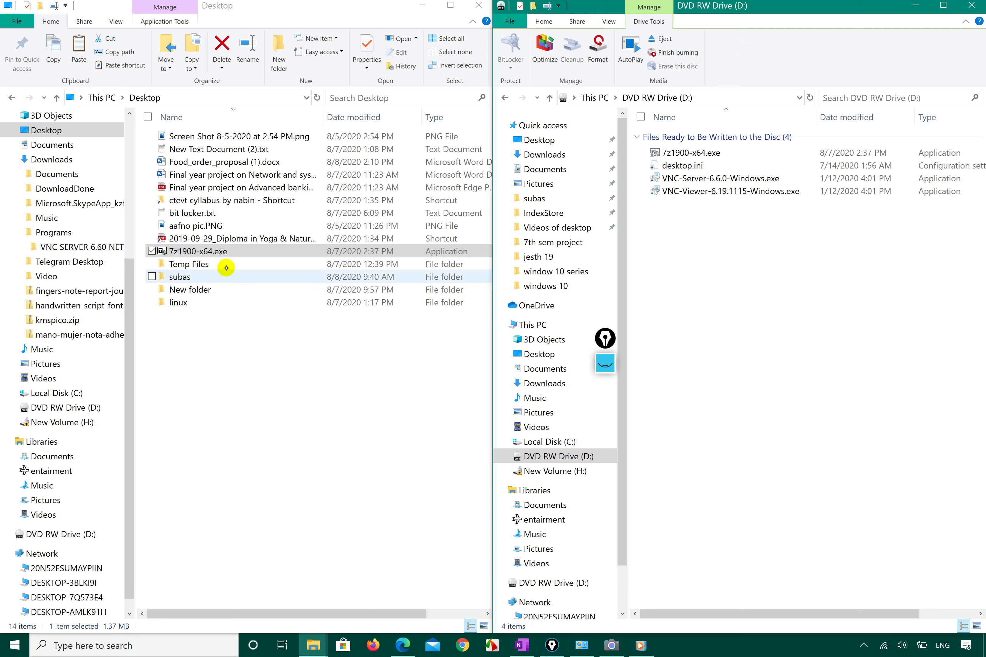
# Open the Desktop folder listed below Temp Files, restore Windows Media Player and move the folder window clear of it.
pyautogui.click(205, 252)
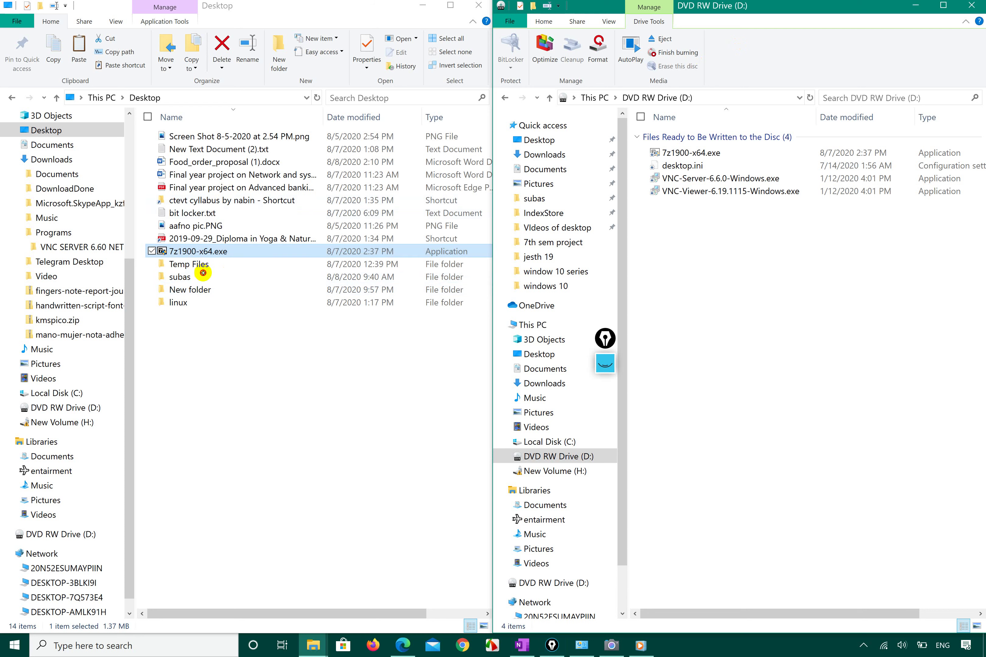
pyautogui.click(201, 275)
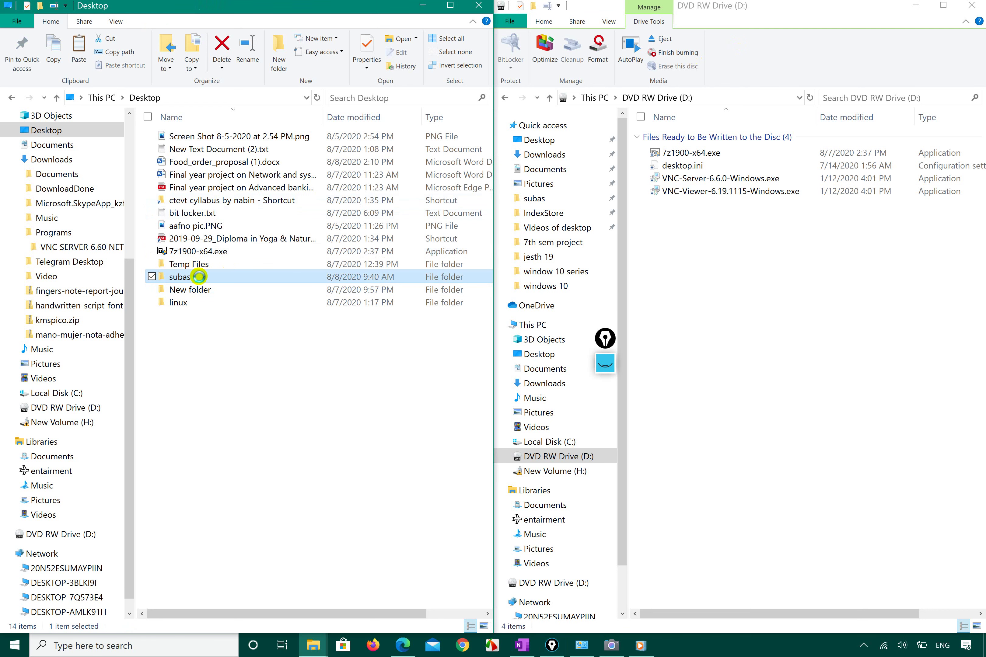
pyautogui.doubleClick(199, 277)
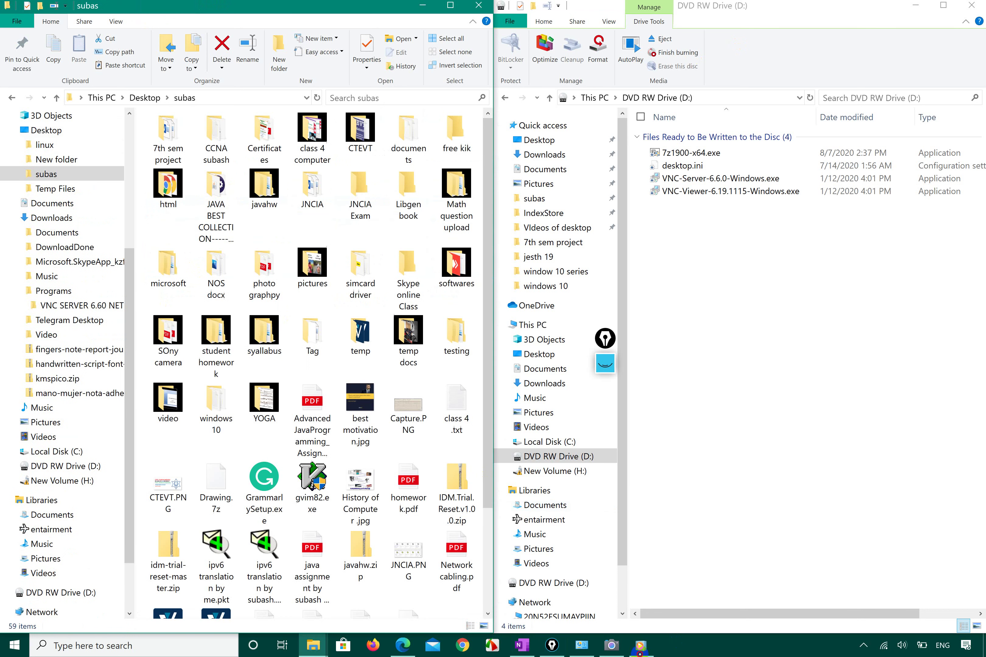
pyautogui.click(640, 647)
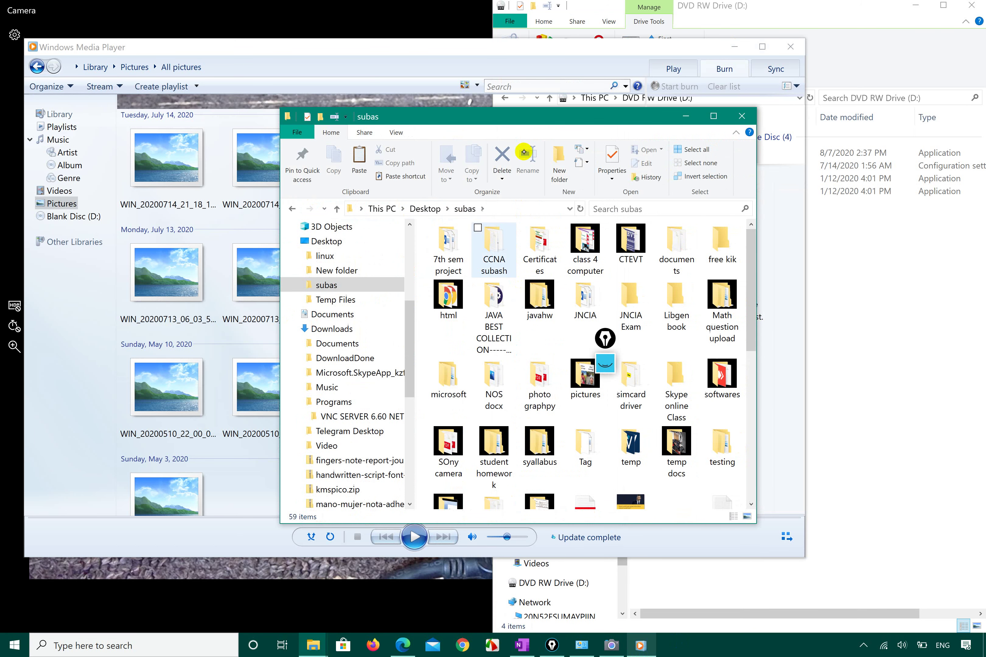
pyautogui.moveTo(499, 117)
pyautogui.mouseDown()
pyautogui.moveTo(652, 221)
pyautogui.moveTo(645, 396)
pyautogui.moveTo(527, 488)
pyautogui.mouseUp()
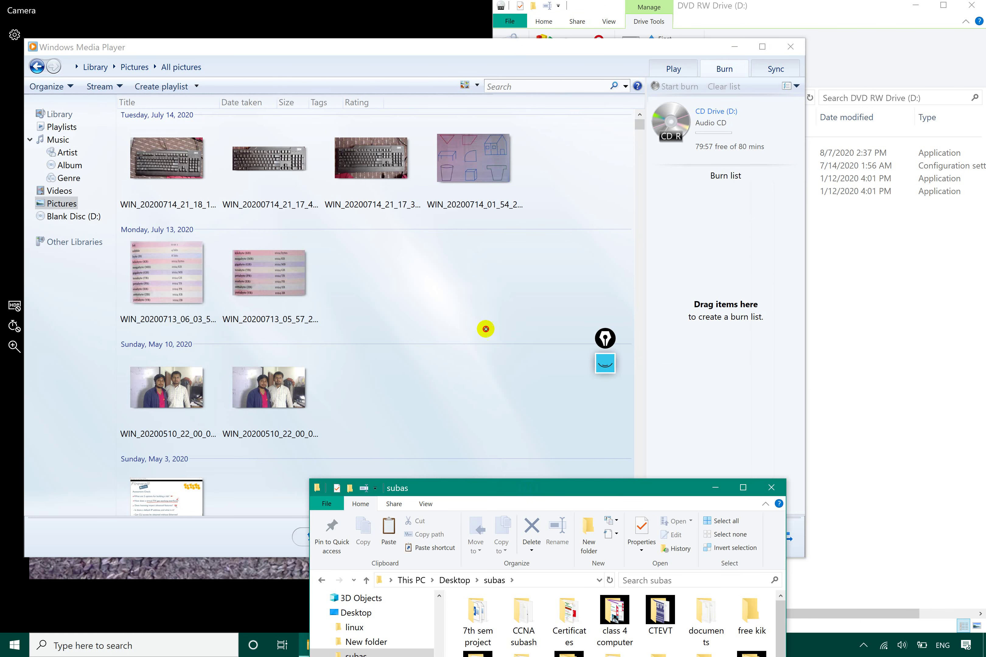
pyautogui.click(486, 329)
pyautogui.scroll(-10, 488, 314)
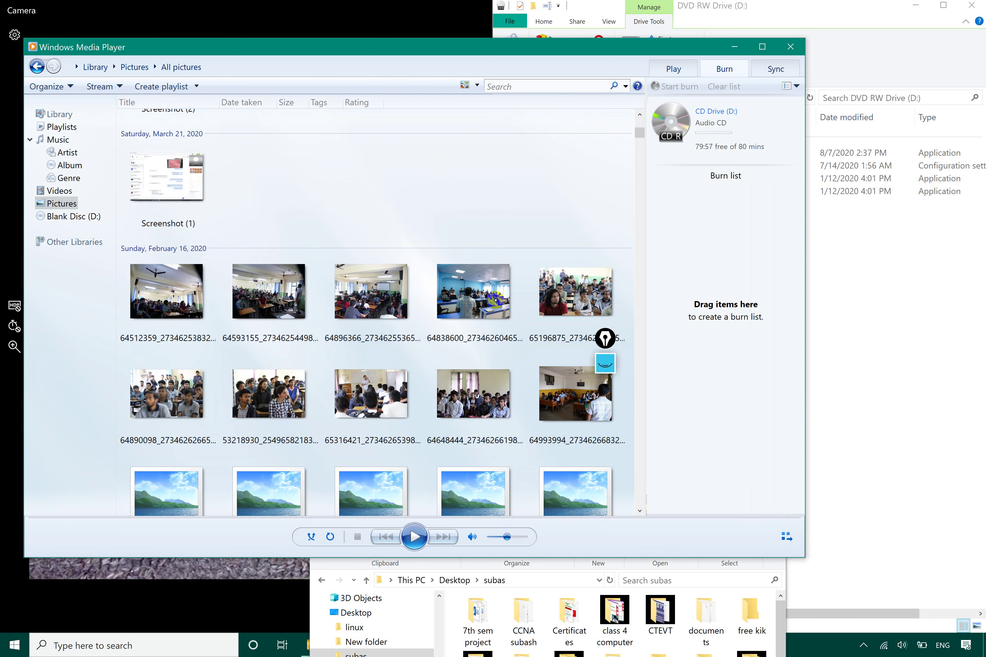
pyautogui.scroll(-10, 495, 301)
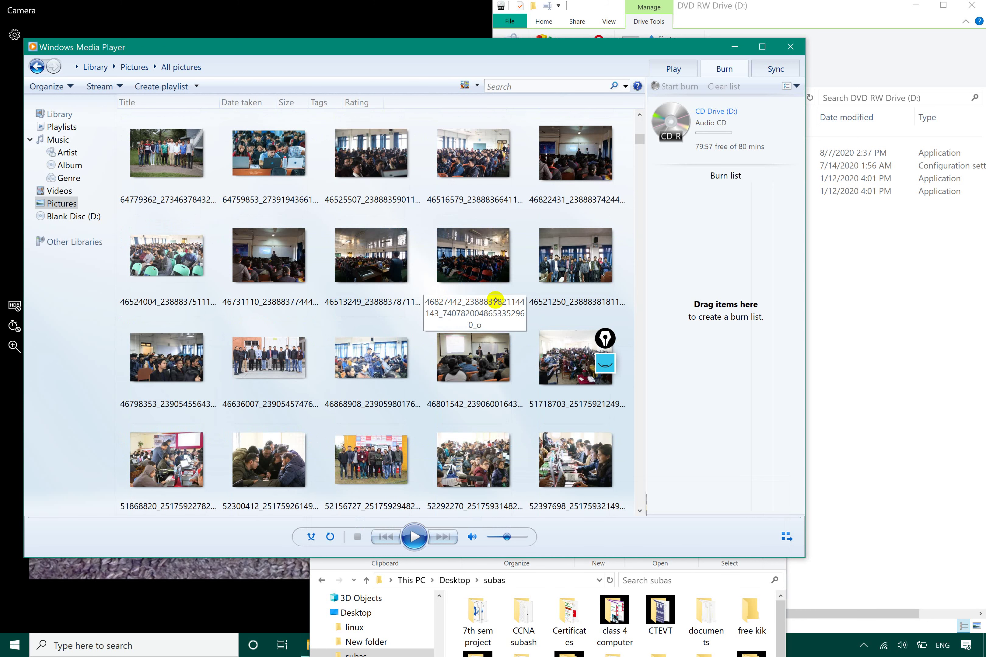
pyautogui.click(367, 354)
pyautogui.moveTo(366, 356)
pyautogui.mouseDown()
pyautogui.moveTo(586, 271)
pyautogui.moveTo(728, 268)
pyautogui.mouseUp()
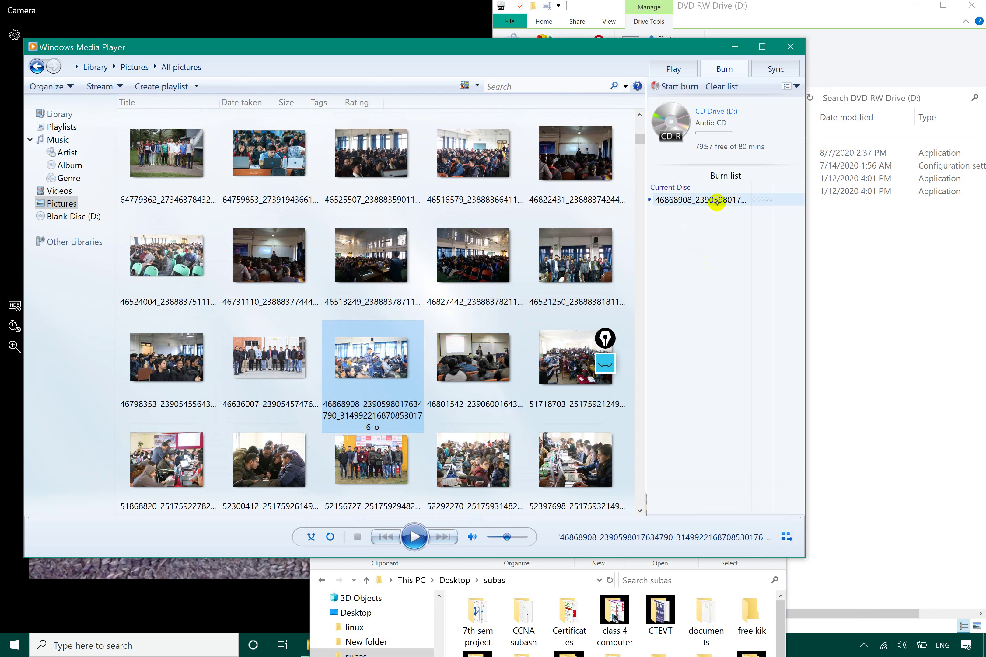
pyautogui.click(367, 375)
pyautogui.scroll(3, 367, 375)
pyautogui.moveTo(372, 408)
pyautogui.mouseDown()
pyautogui.moveTo(691, 212)
pyautogui.moveTo(691, 195)
pyautogui.mouseUp()
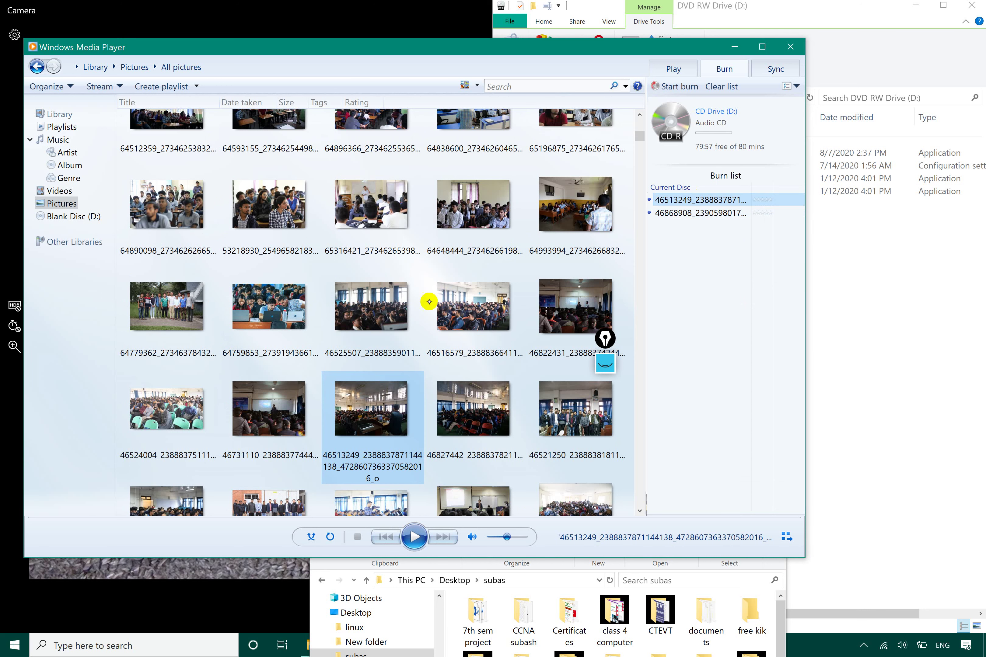
pyautogui.scroll(-5, 429, 301)
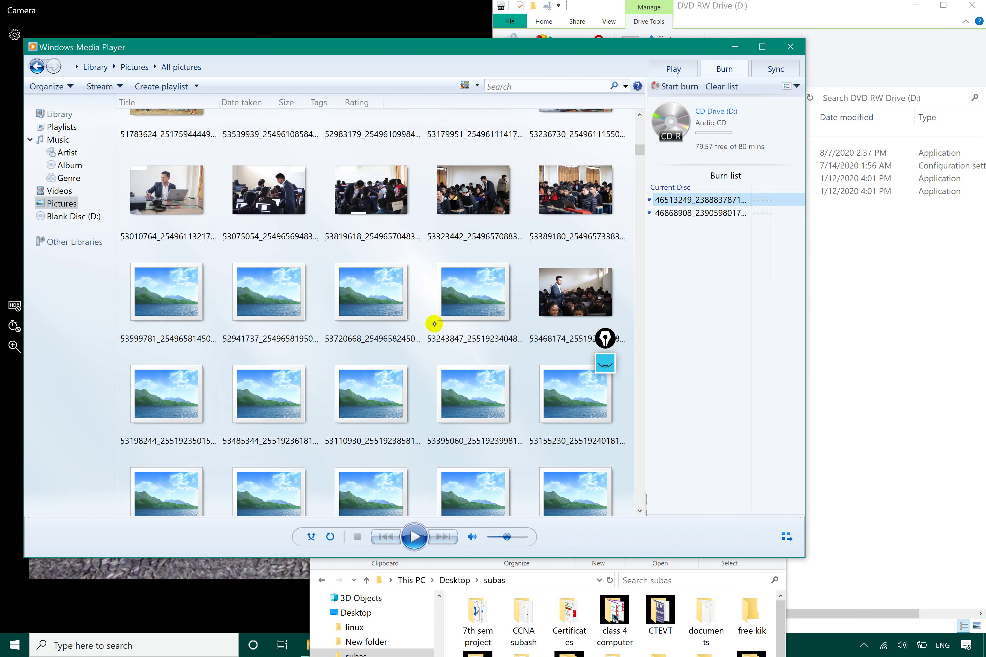
pyautogui.scroll(-5, 434, 324)
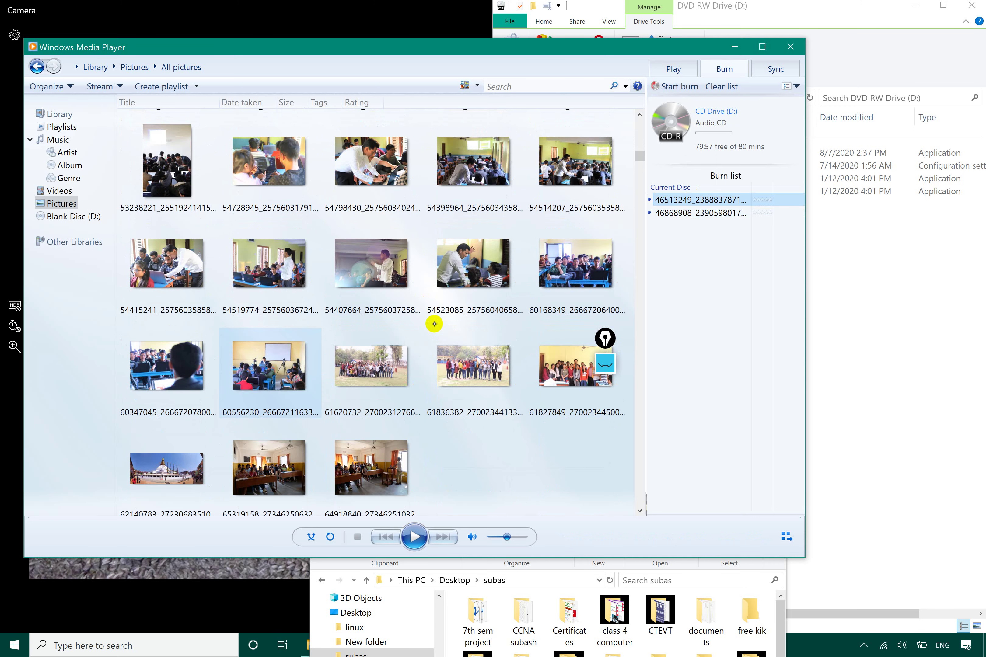
pyautogui.click(188, 274)
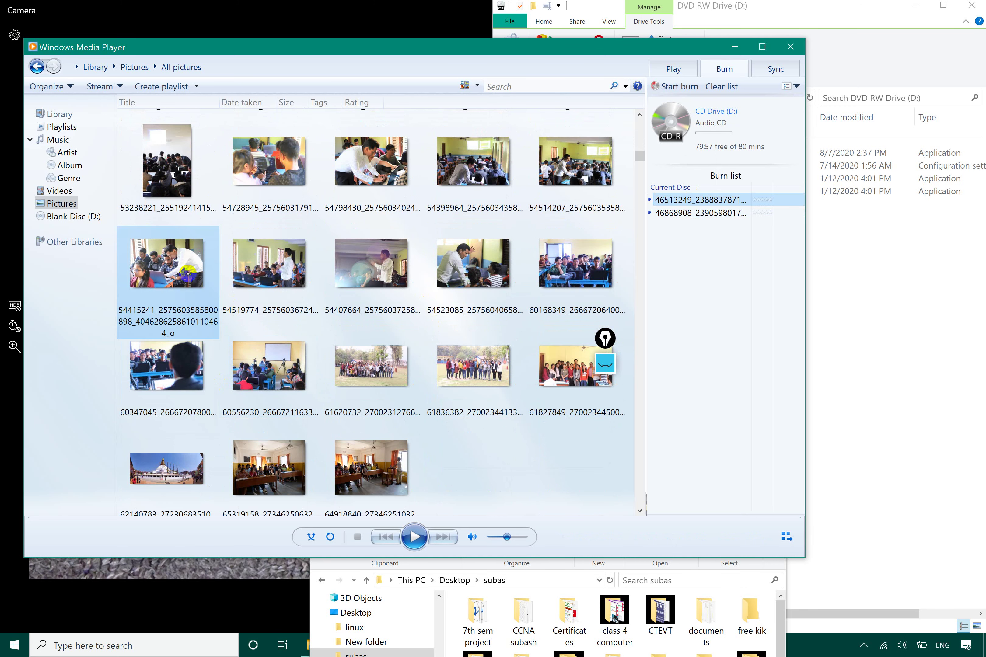
pyautogui.moveTo(188, 274)
pyautogui.mouseDown()
pyautogui.moveTo(733, 275)
pyautogui.moveTo(782, 302)
pyautogui.moveTo(710, 274)
pyautogui.mouseUp()
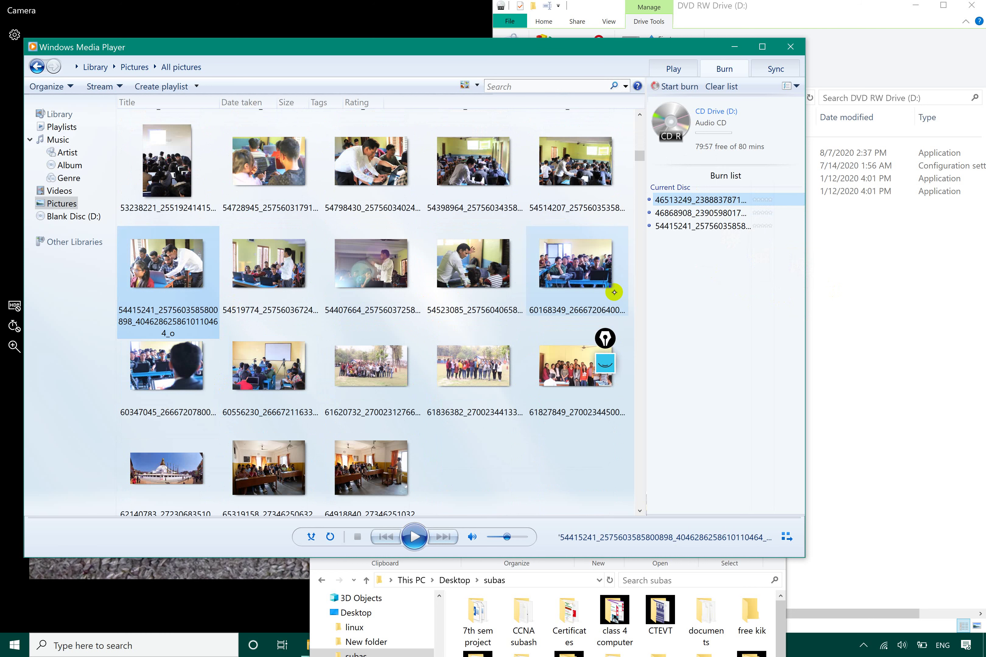
# Add the video Biodiversity part-2 from the Videos library to the end of the burn list.
pyautogui.scroll(4, 571, 305)
pyautogui.scroll(5, 572, 305)
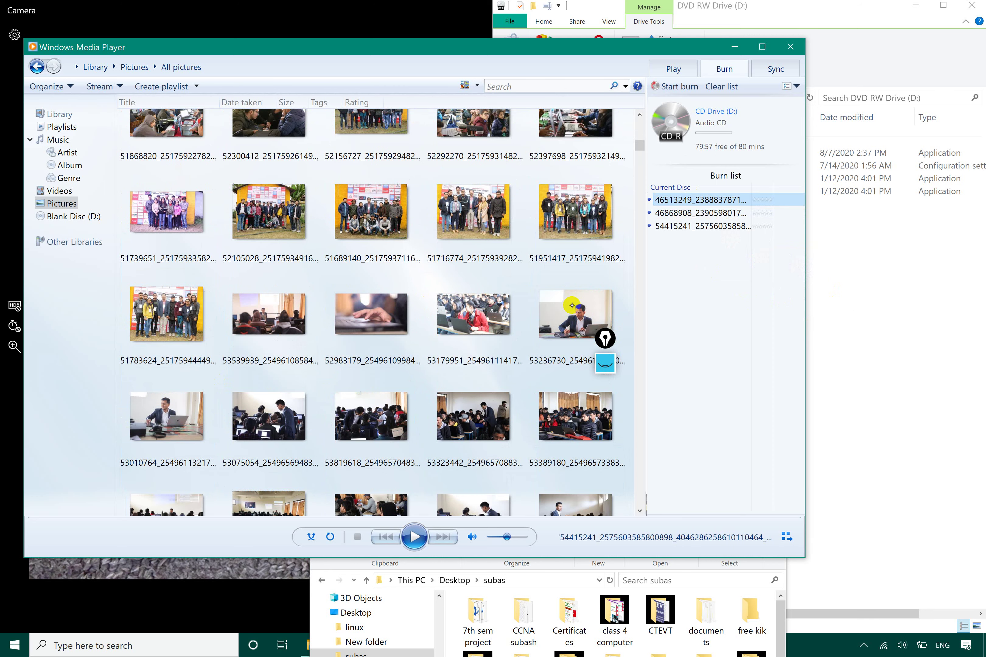
pyautogui.scroll(5, 572, 305)
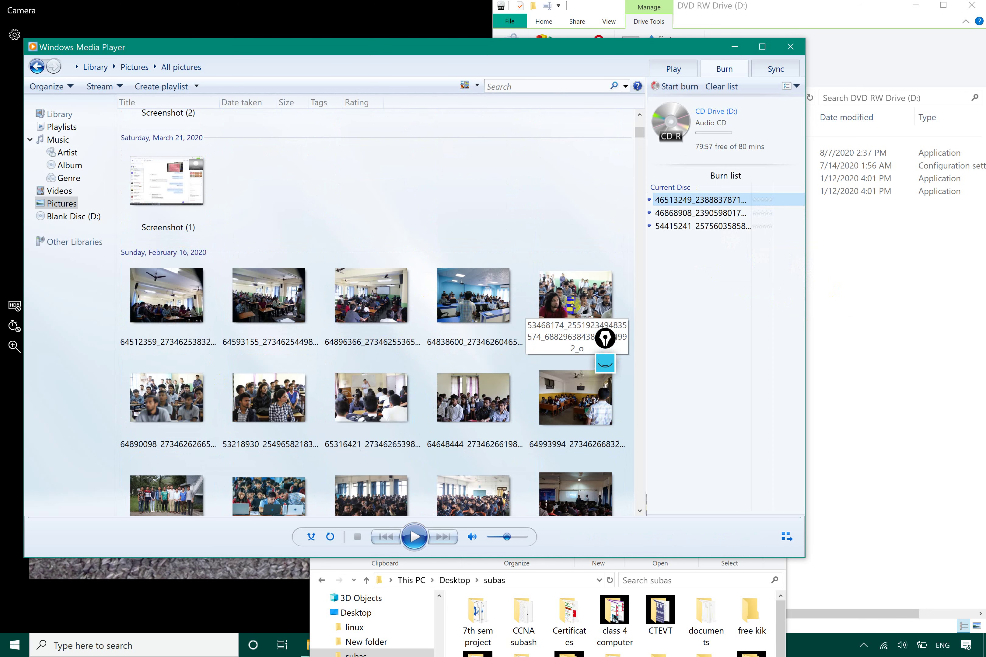
pyautogui.scroll(3, 572, 305)
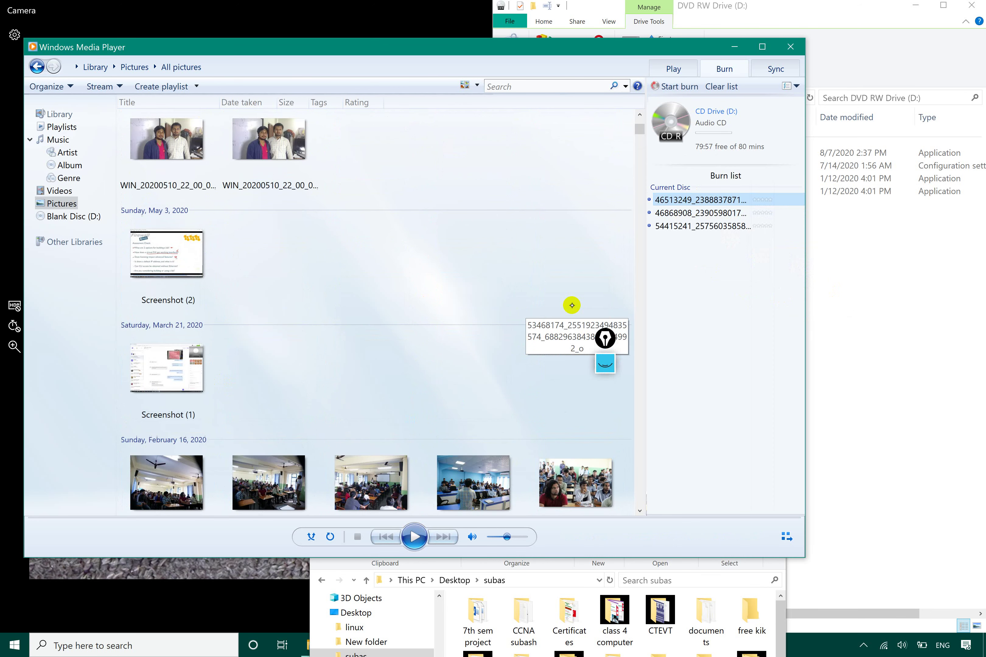
pyautogui.scroll(4, 571, 305)
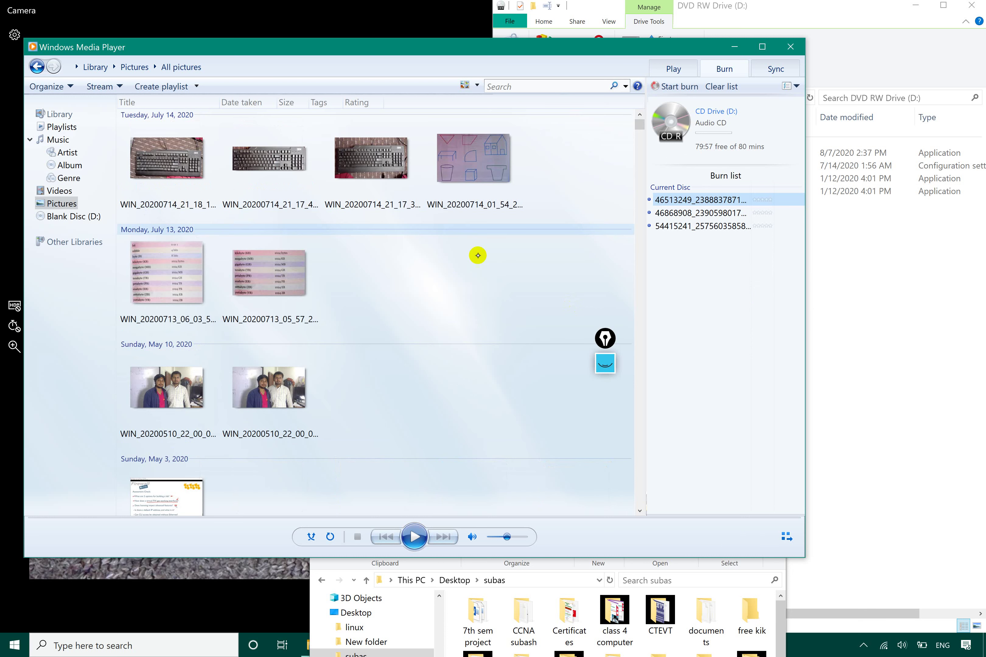
pyautogui.scroll(-10, 478, 255)
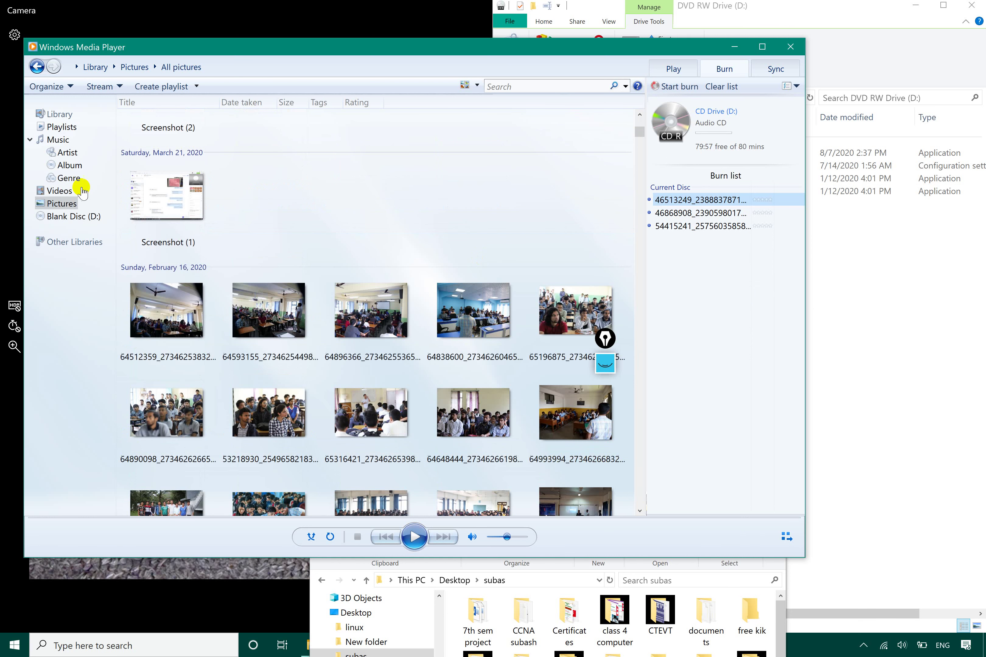
pyautogui.click(55, 189)
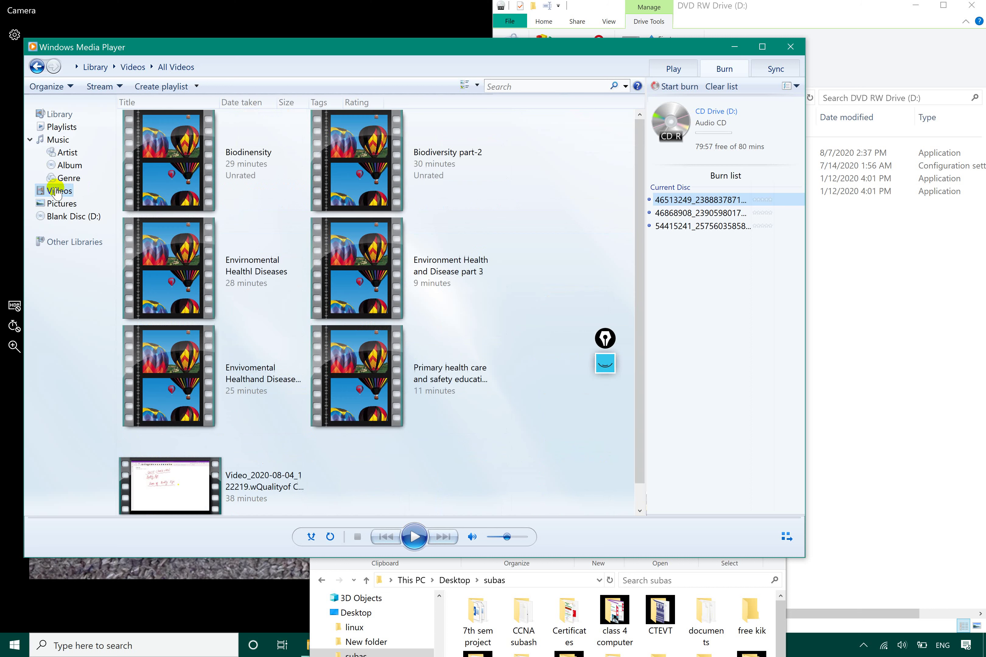
pyautogui.click(376, 165)
pyautogui.moveTo(376, 167); pyautogui.dragTo(720, 275)
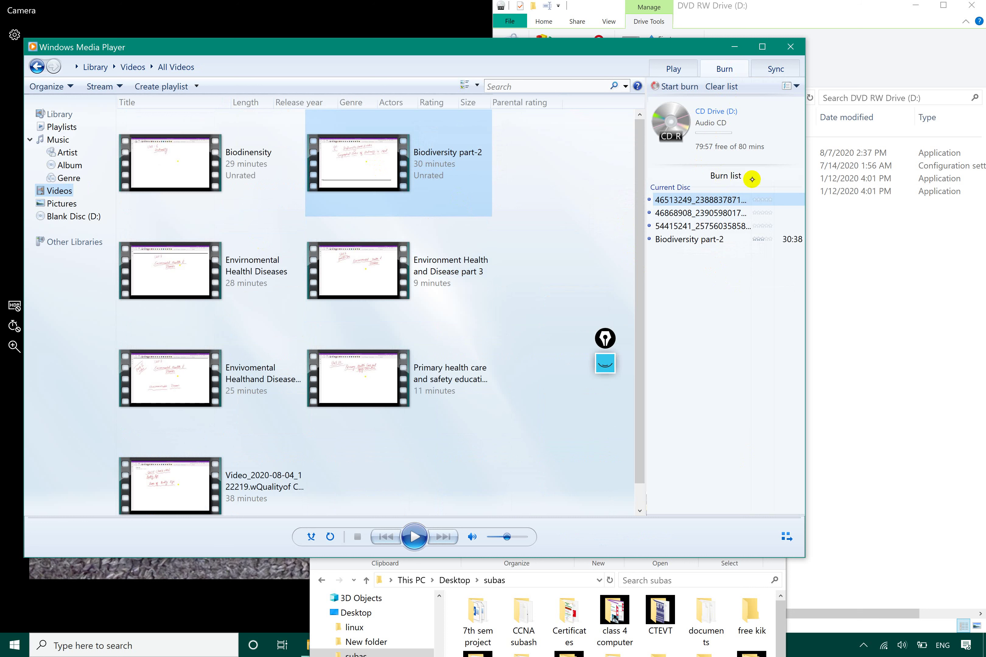
# Close Windows Media Player and the Camera app.
pyautogui.click(791, 46)
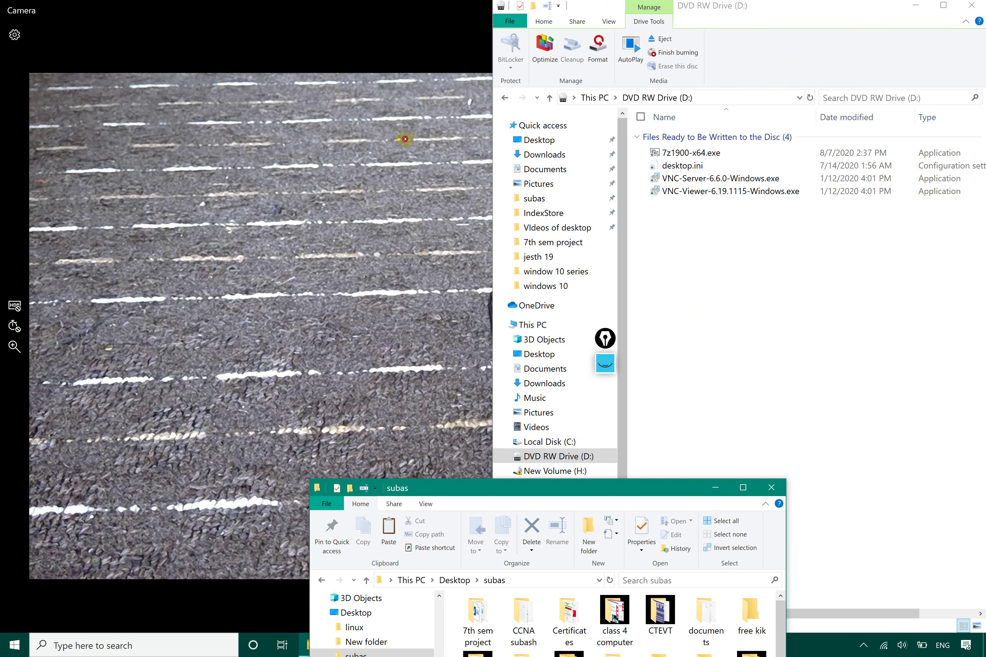
pyautogui.click(405, 138)
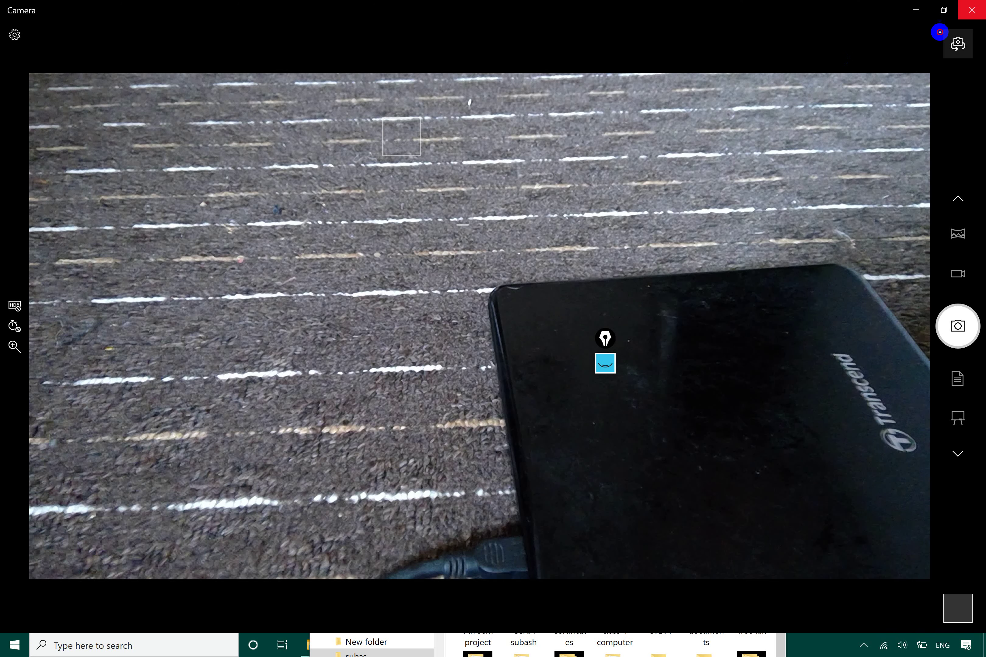
pyautogui.click(972, 10)
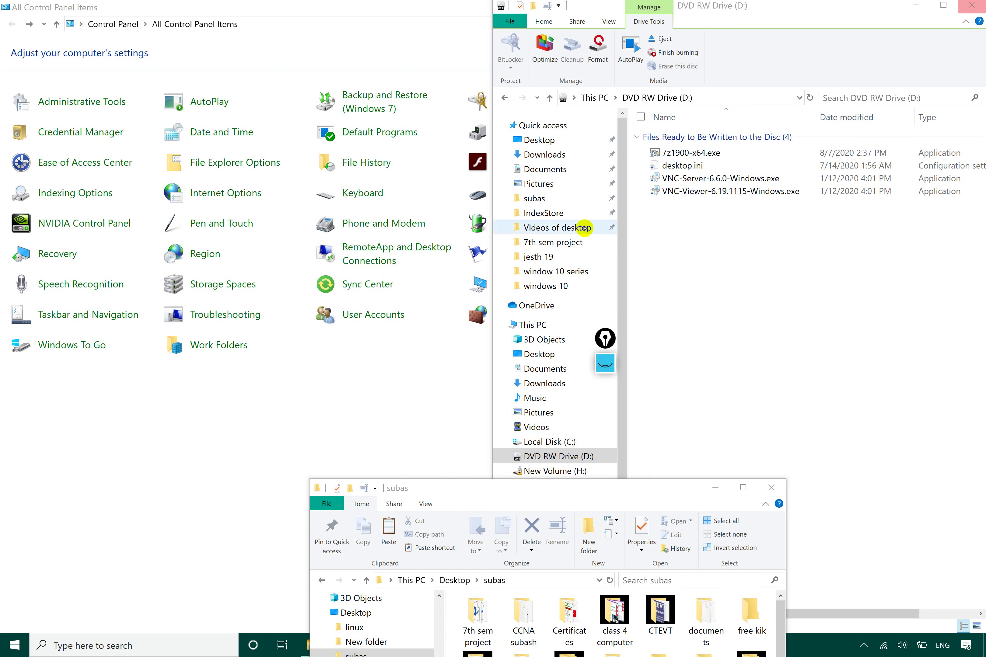
# Move the partly hidden Desktop subfolder window fully into view over Control Panel and open its CTEVT folder.
pyautogui.click(330, 393)
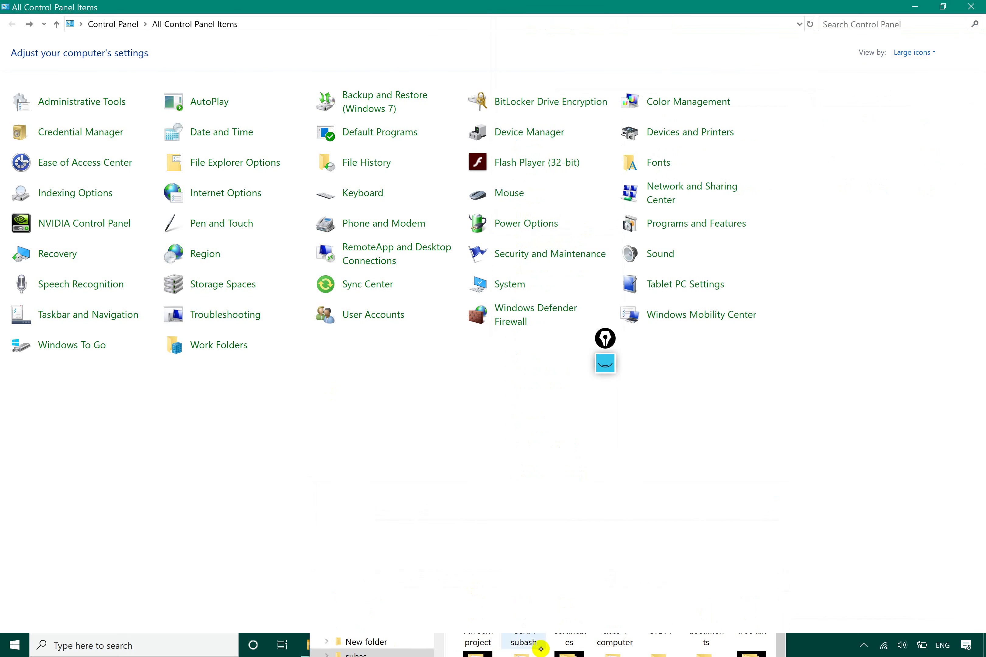
pyautogui.click(611, 647)
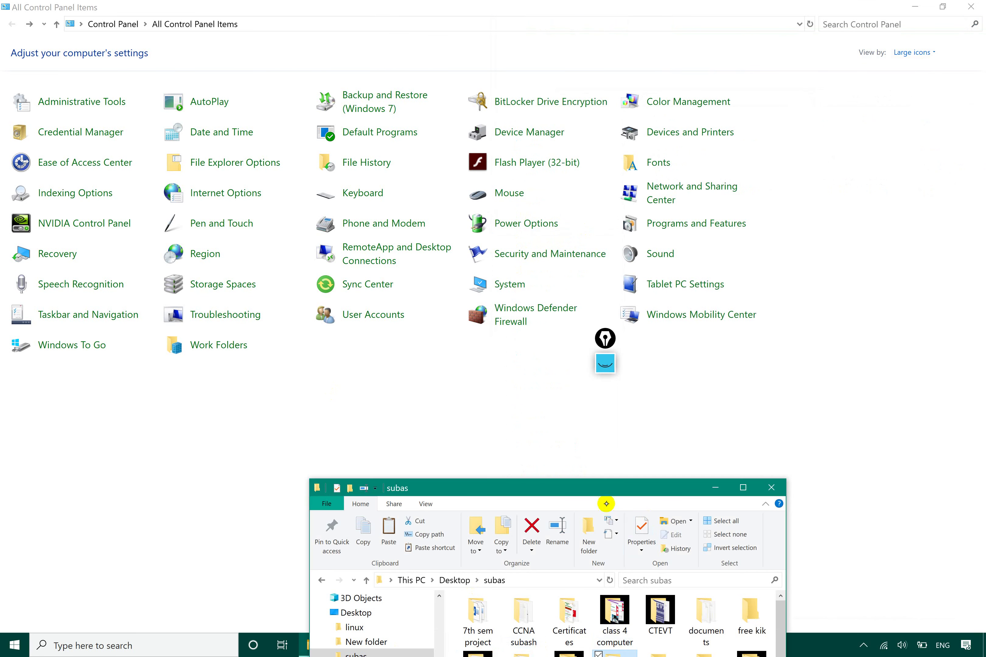
pyautogui.moveTo(592, 487); pyautogui.dragTo(327, 181)
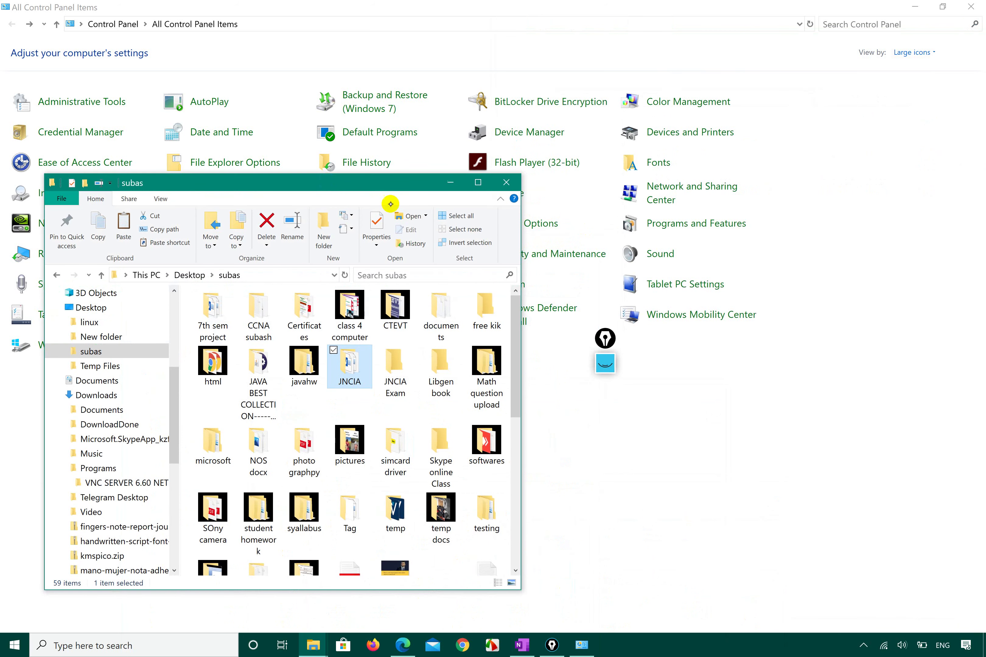
pyautogui.click(399, 303)
pyautogui.doubleClick(400, 302)
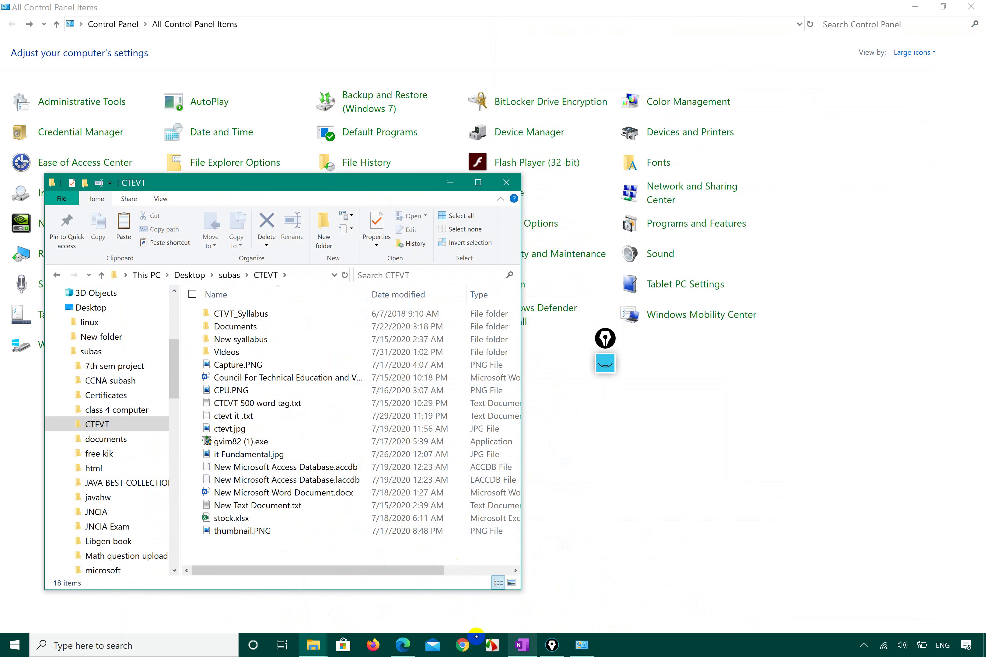
# Bring the DVD RW Drive (D:) window forward and add gvim82 (1).exe from CTEVT to the files ready to be written.
pyautogui.moveTo(313, 645)
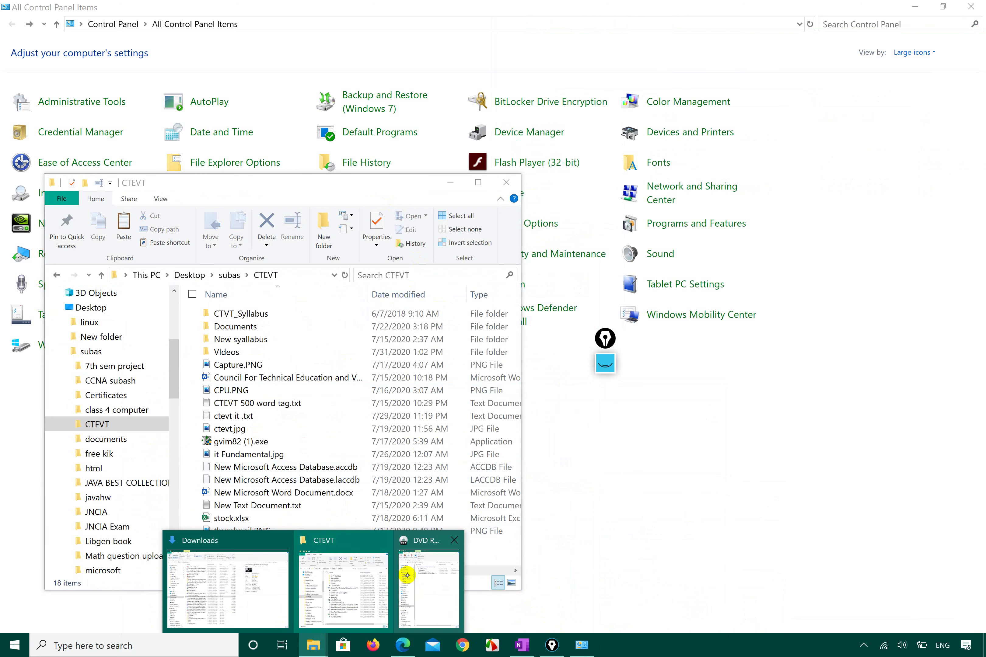
pyautogui.click(425, 569)
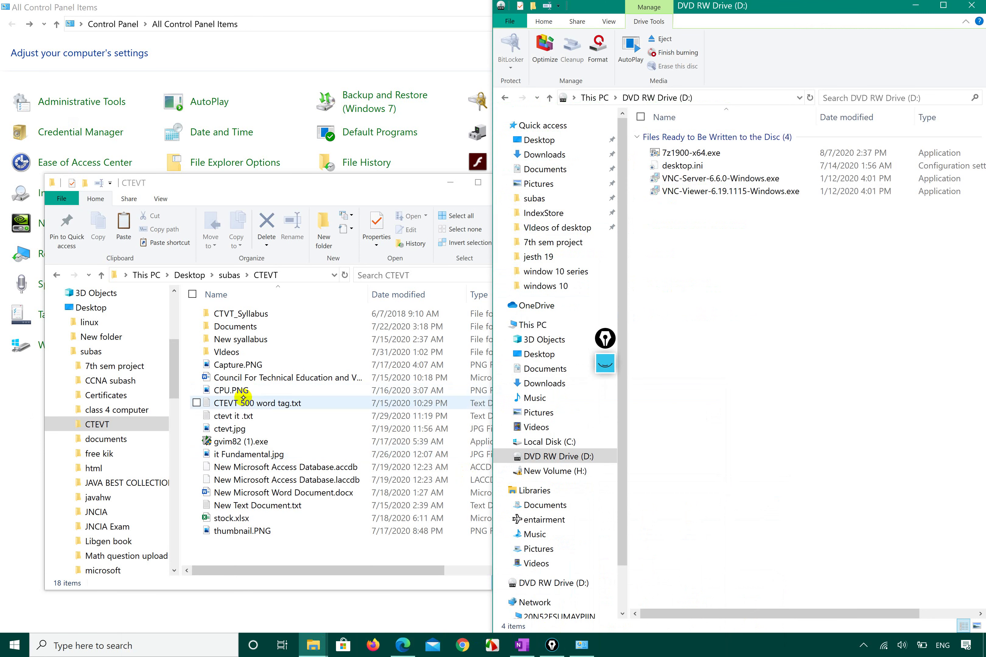
pyautogui.click(249, 443)
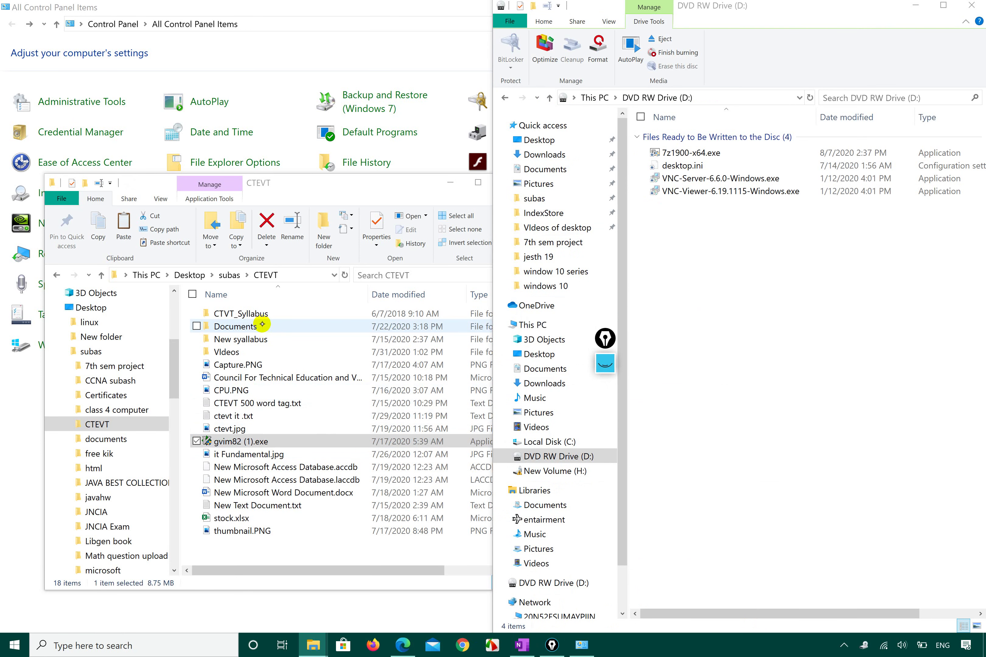
# Copy all PDF files from the CTVT_Syllabus folder to DVD RW Drive (D:) and clear the selection in the source folder.
pyautogui.doubleClick(261, 315)
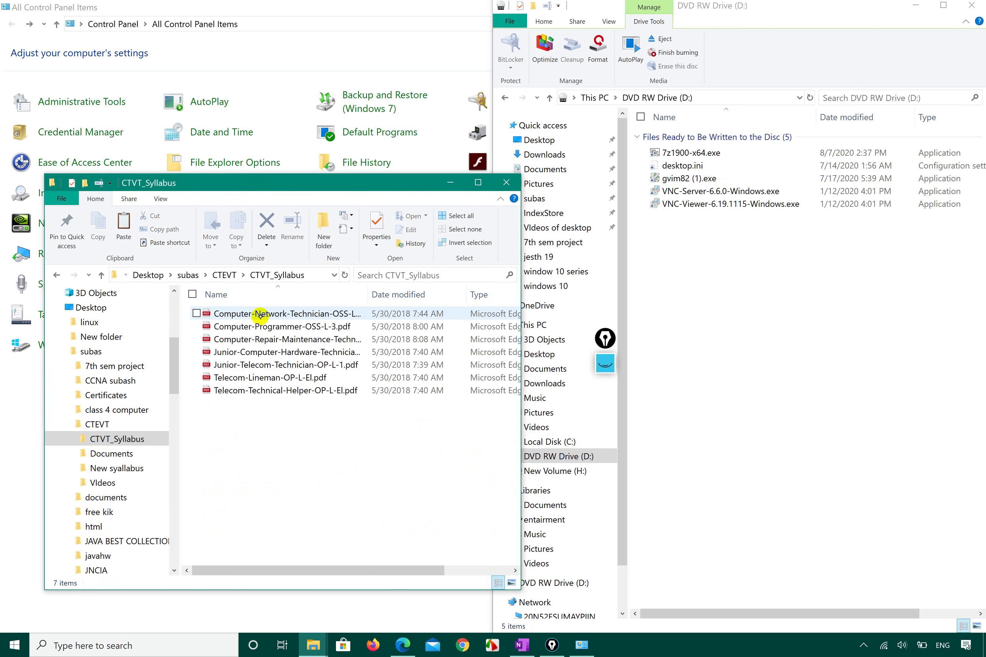
pyautogui.click(268, 315)
pyautogui.hotkey('ctrl', 'a')
pyautogui.moveTo(268, 315); pyautogui.dragTo(795, 361)
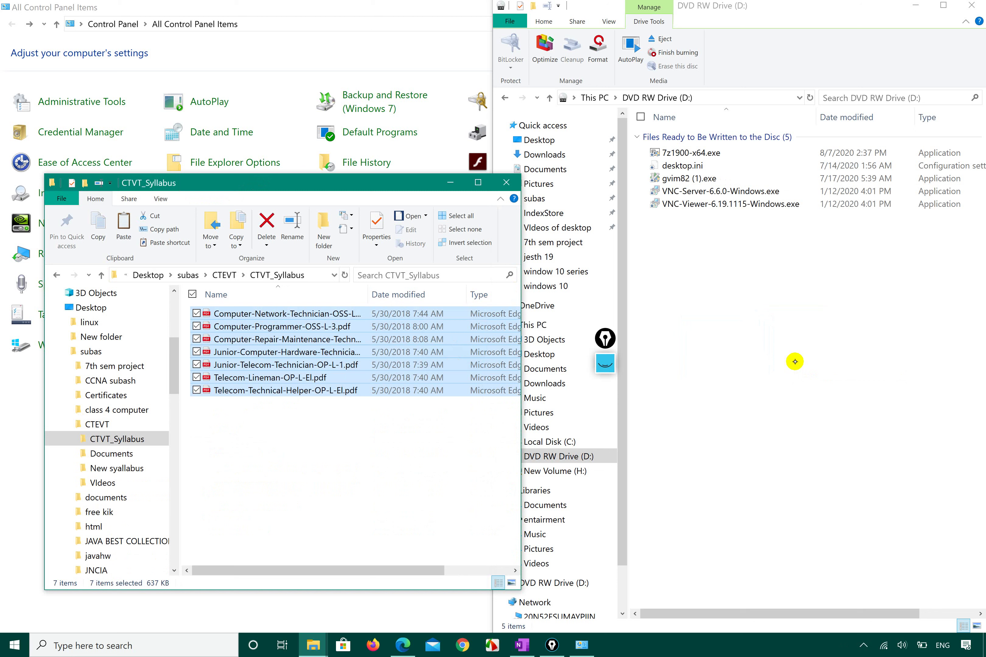
pyautogui.click(767, 328)
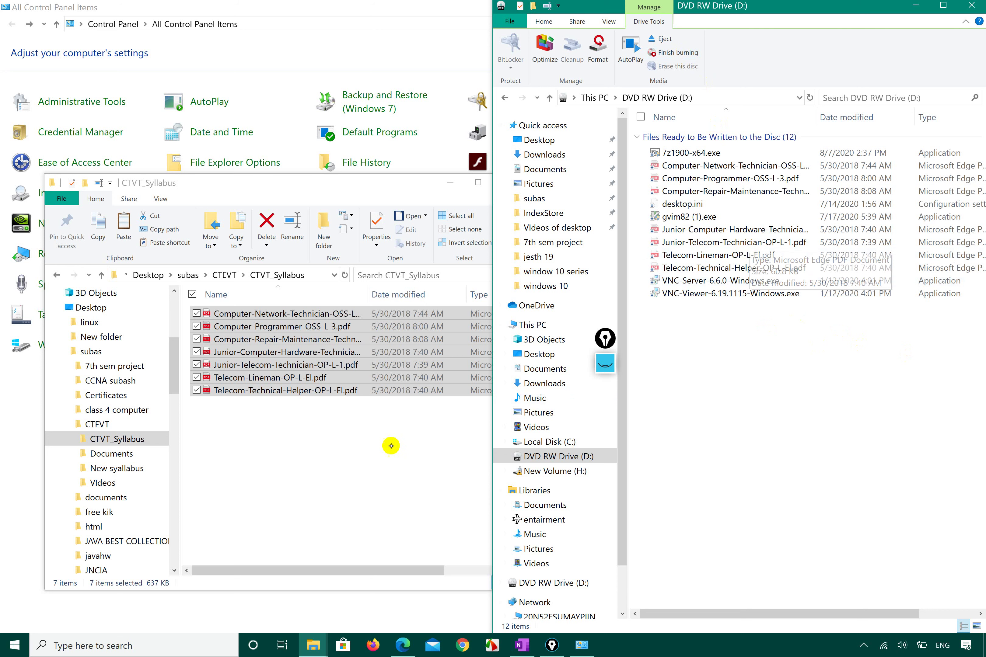
pyautogui.click(309, 471)
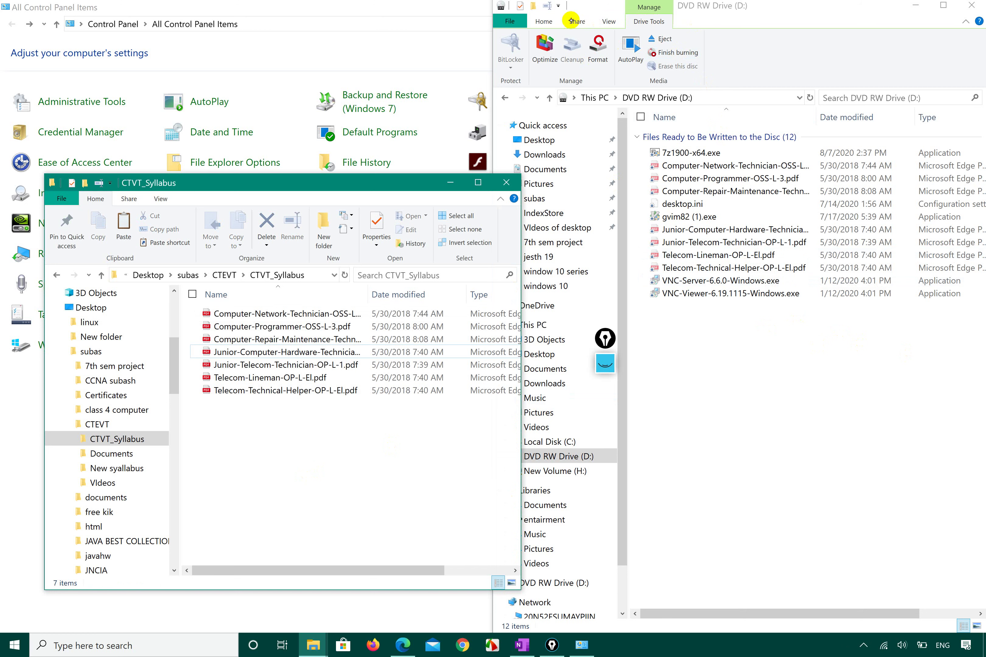
pyautogui.click(542, 21)
pyautogui.click(544, 22)
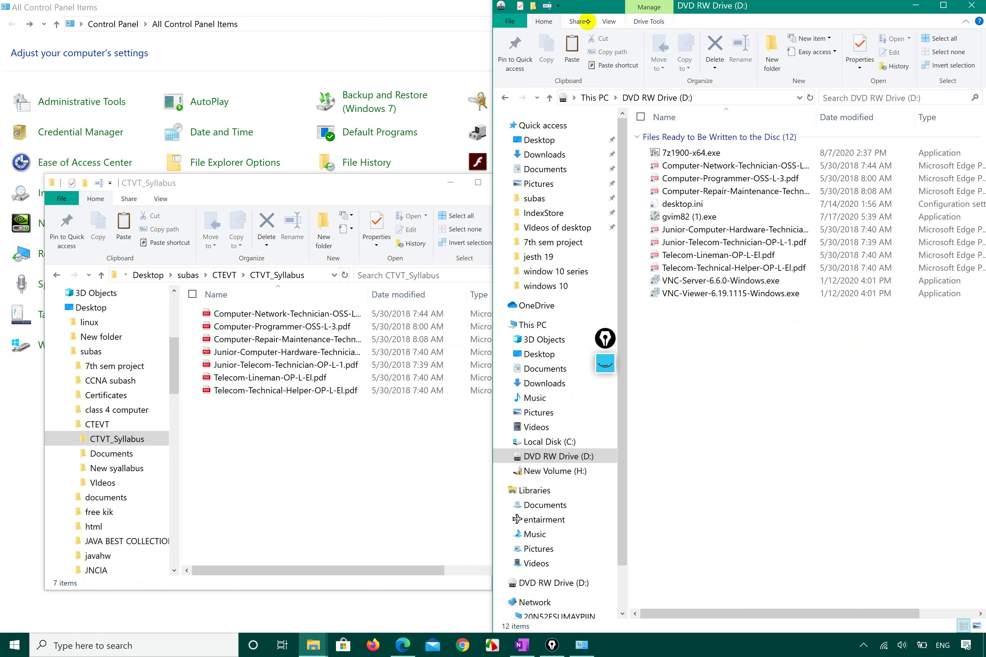
pyautogui.click(582, 21)
pyautogui.click(611, 22)
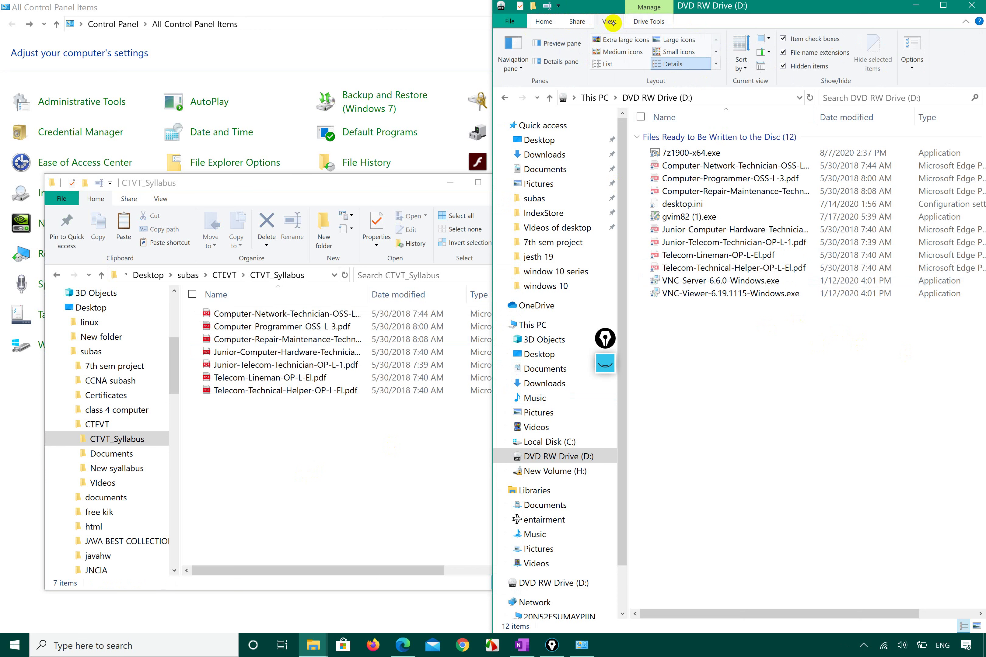
pyautogui.click(649, 22)
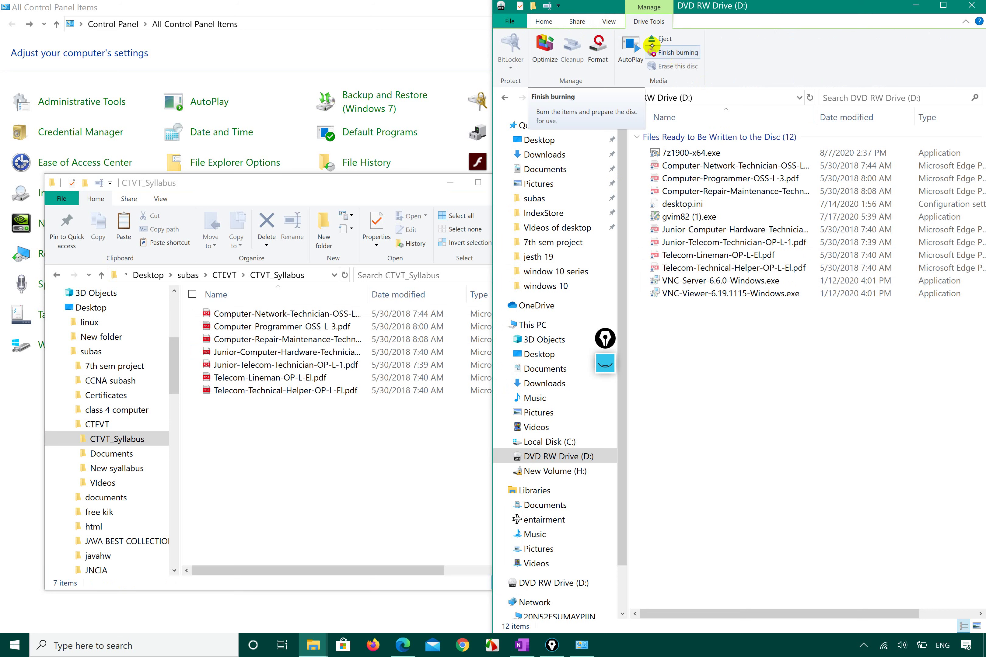
pyautogui.click(578, 22)
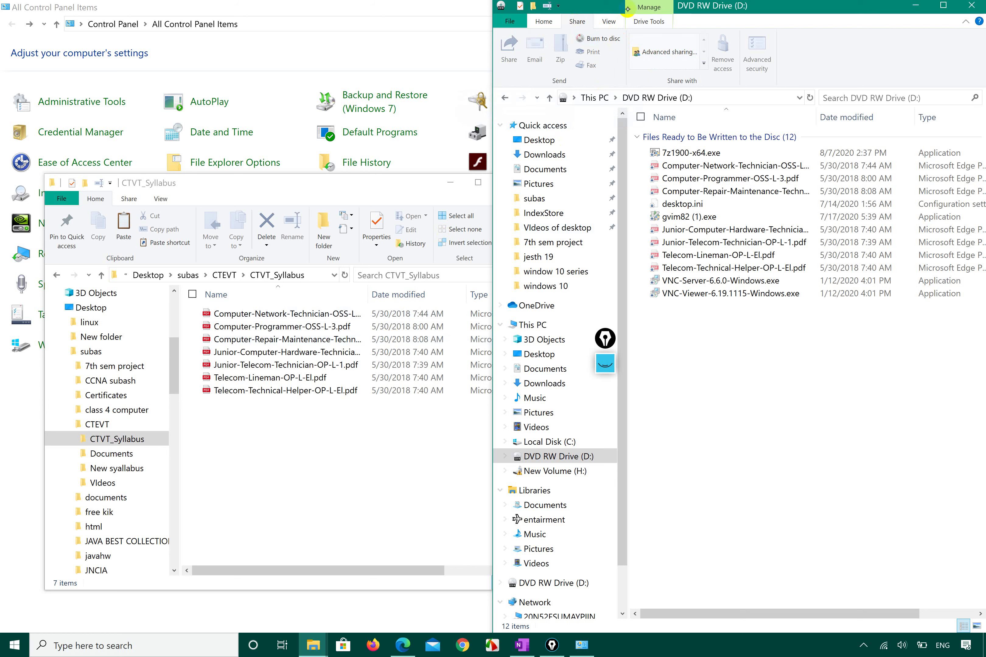
# Burn the waiting files in drive D: with Finish burning, keeping the suggested disc title and setting the recording speed to 24x.
pyautogui.click(657, 21)
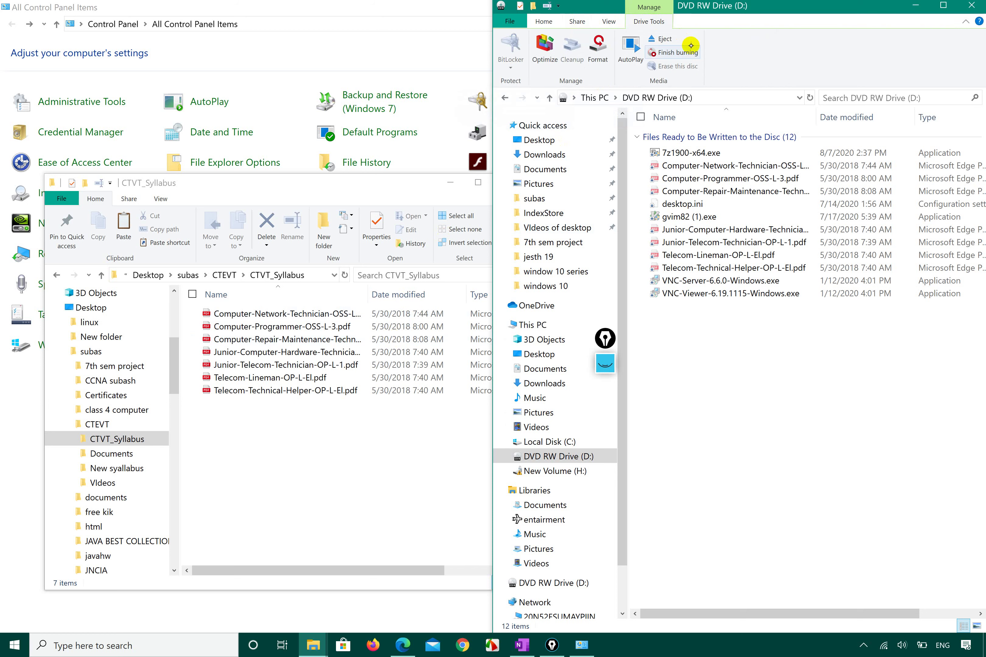
pyautogui.click(682, 54)
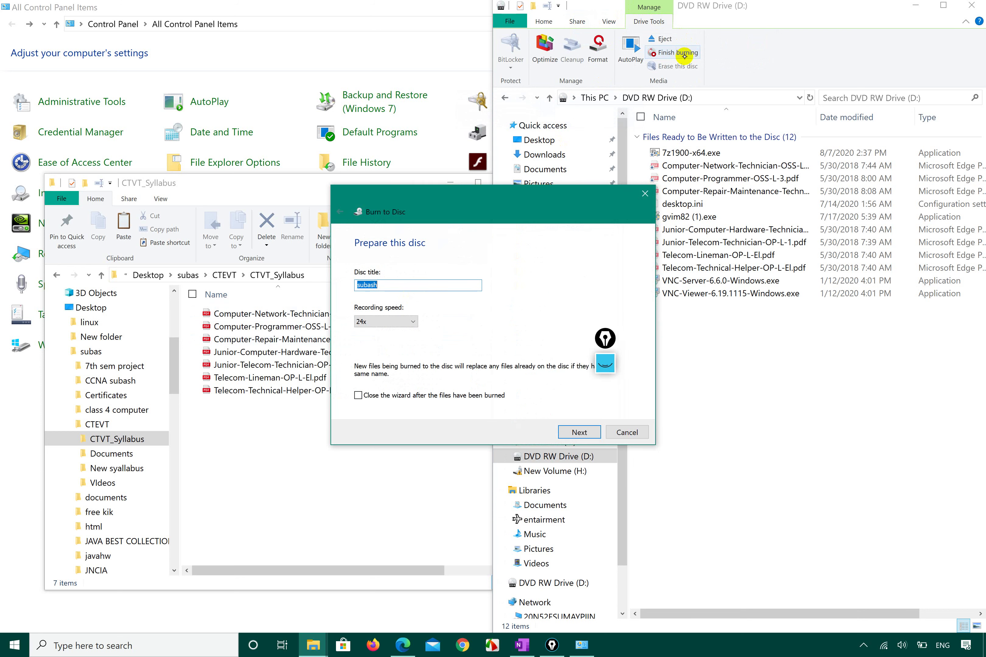
pyautogui.click(414, 322)
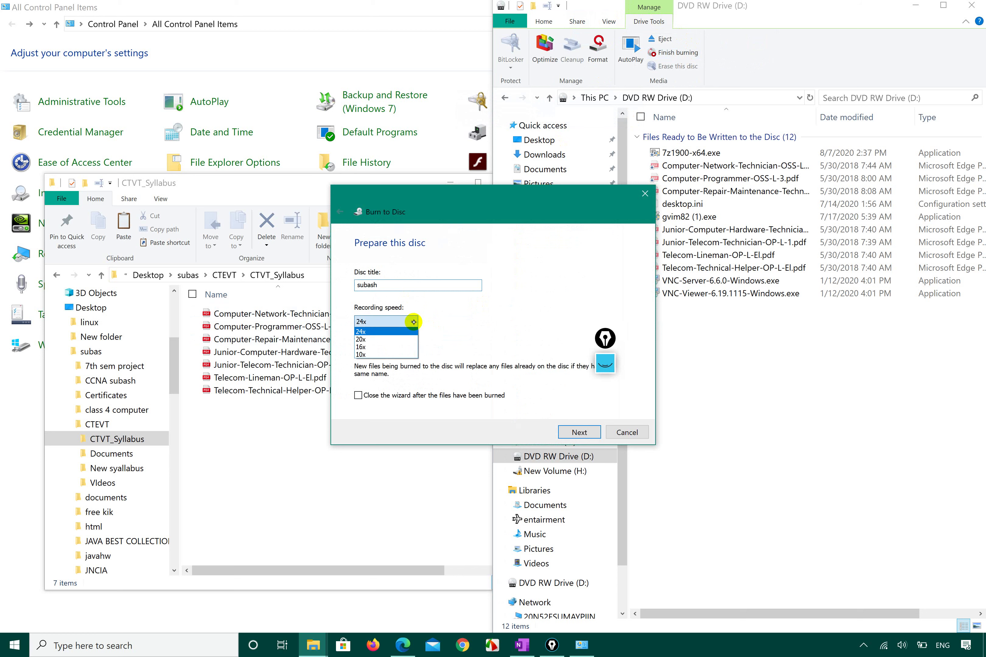
pyautogui.click(393, 329)
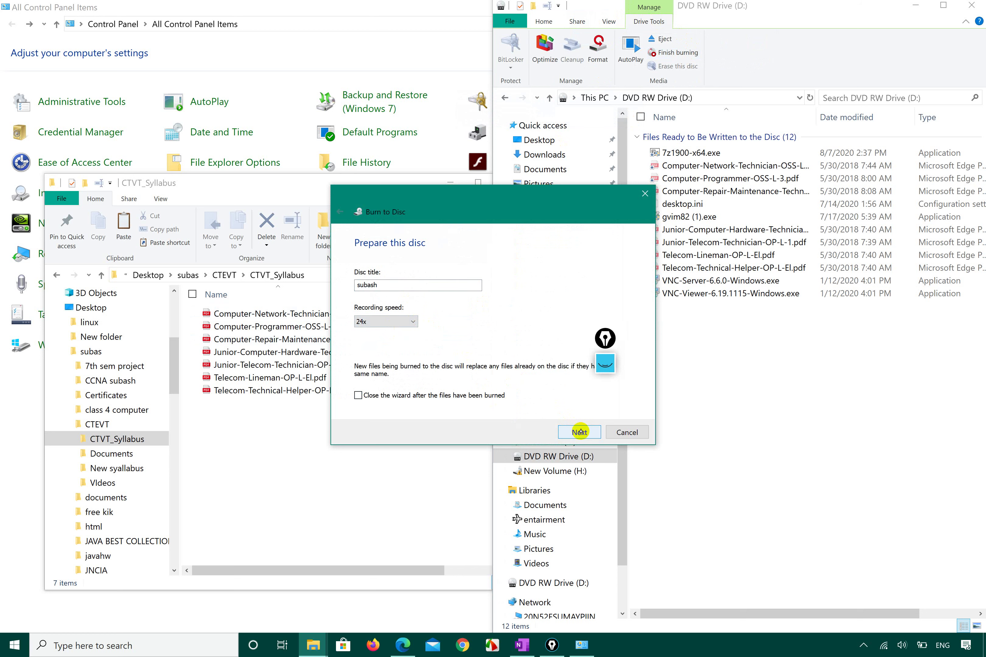
pyautogui.click(580, 432)
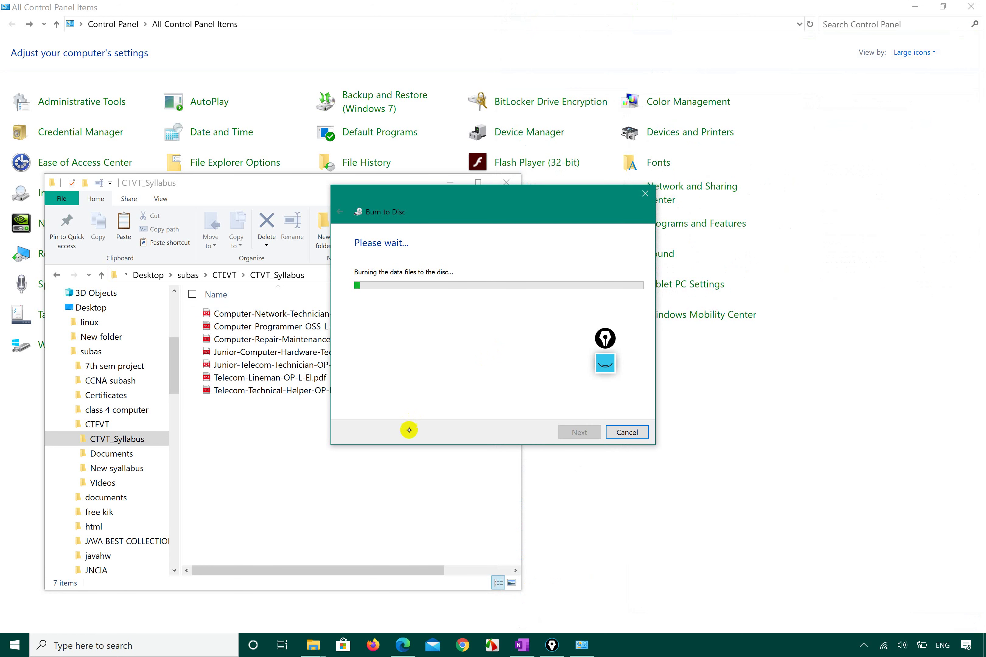
pyautogui.click(745, 526)
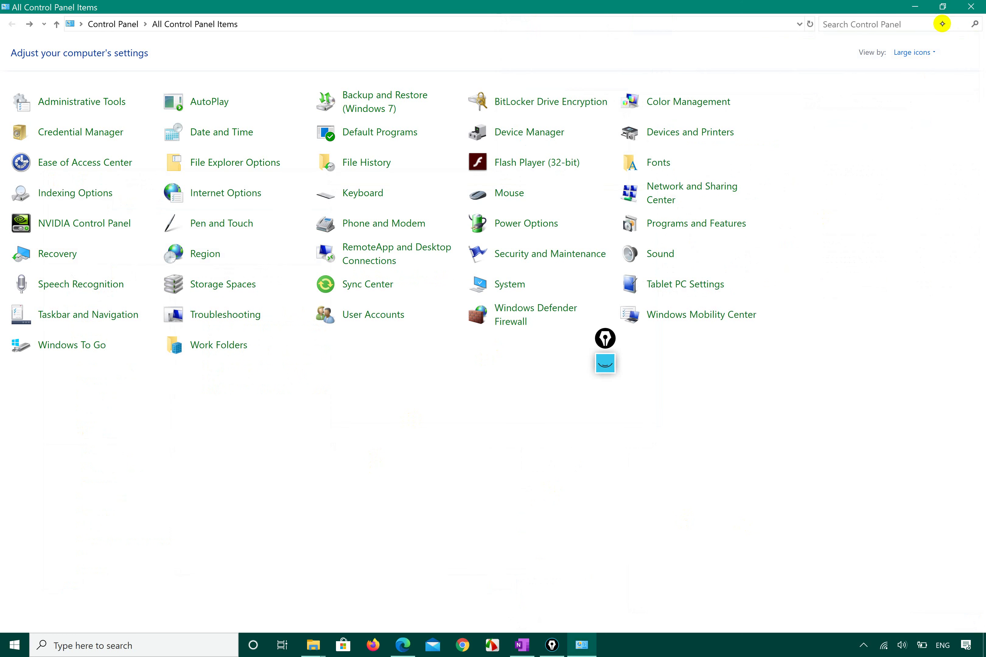
# Minimize Control Panel and open This PC from the desktop in a maximized window.
pyautogui.click(915, 7)
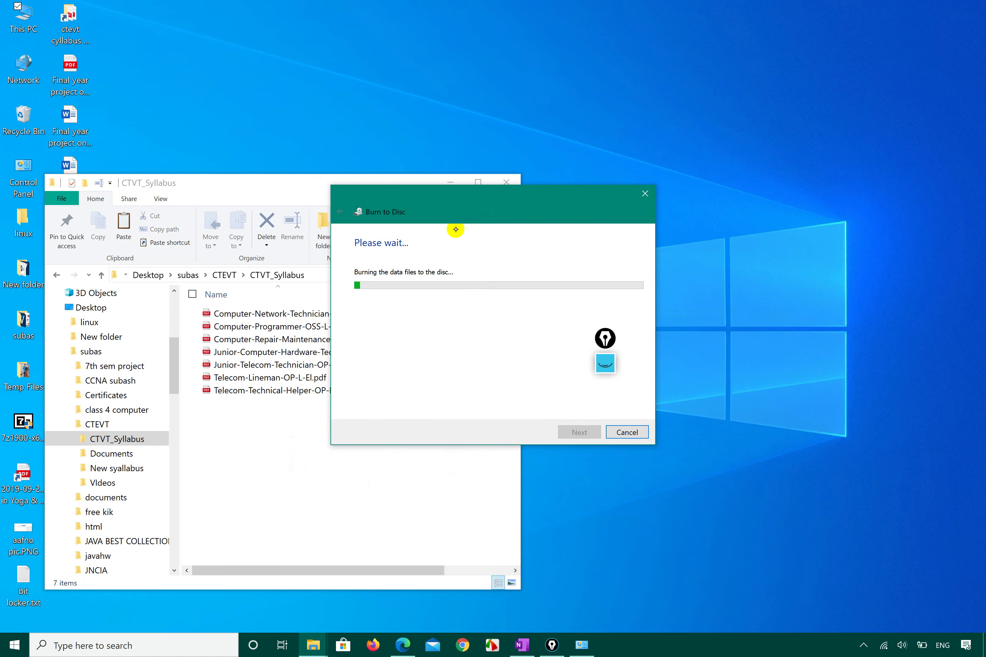
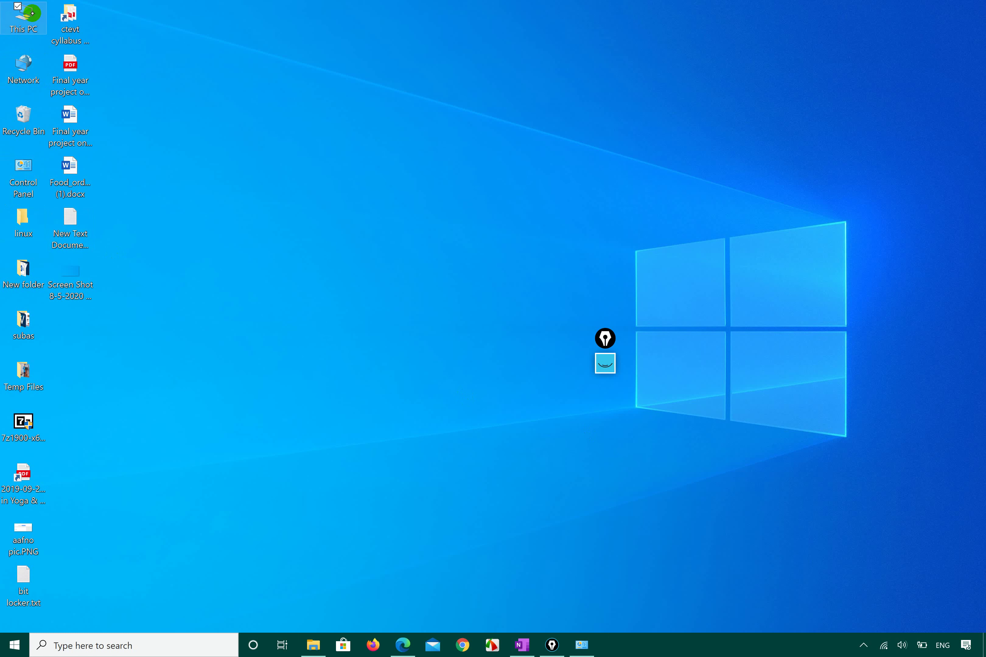
pyautogui.doubleClick(23, 17)
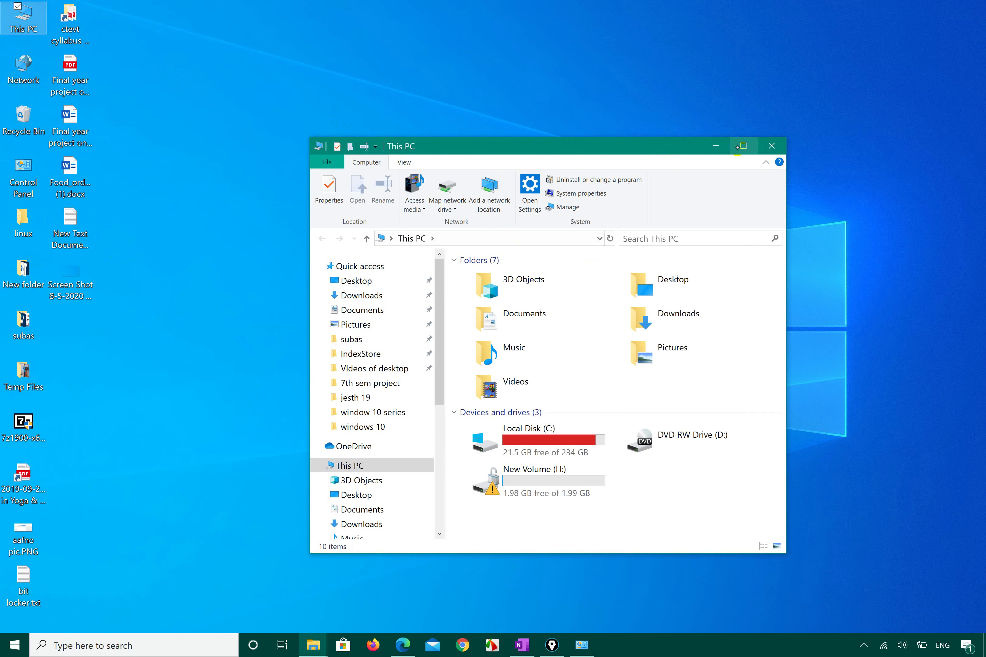
pyautogui.click(743, 146)
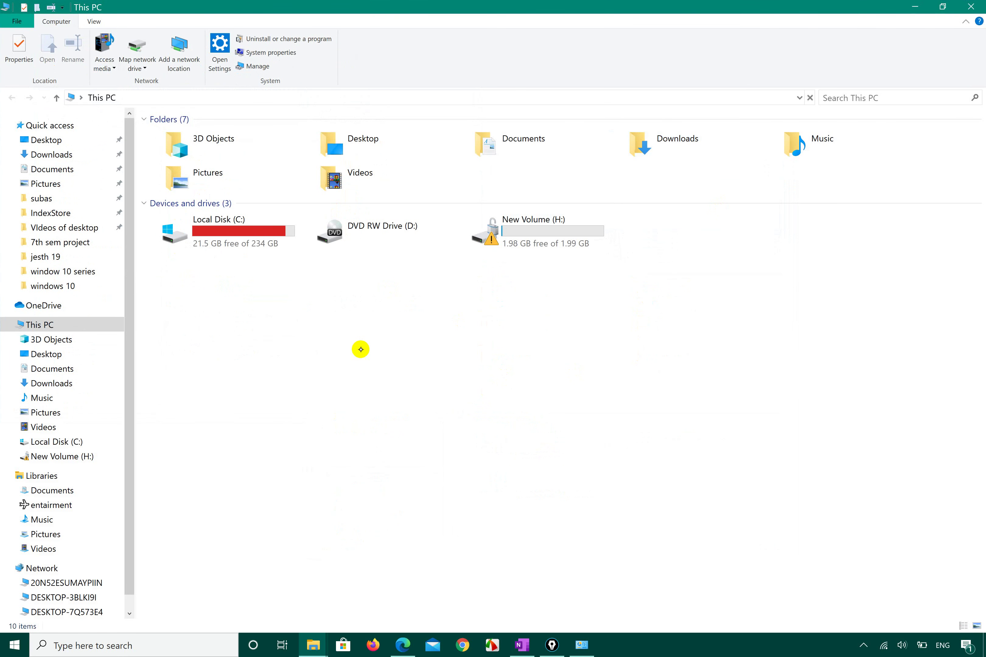
pyautogui.rightClick(361, 349)
pyautogui.click(265, 402)
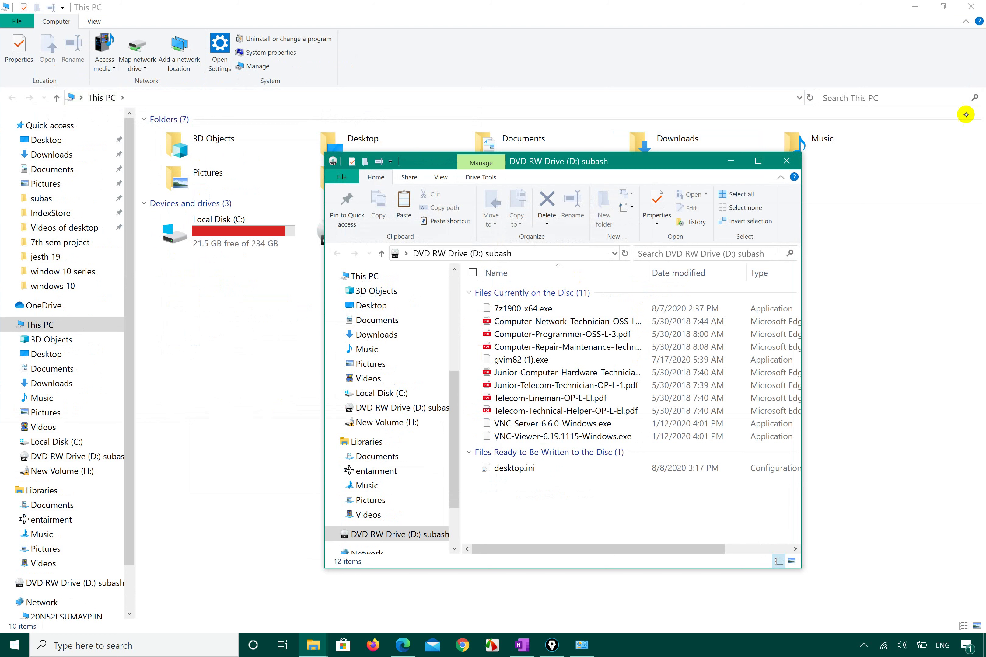
# Maximize the DVD RW Drive (D:) window and reopen the burned disc's contents by way of This PC.
pyautogui.click(752, 165)
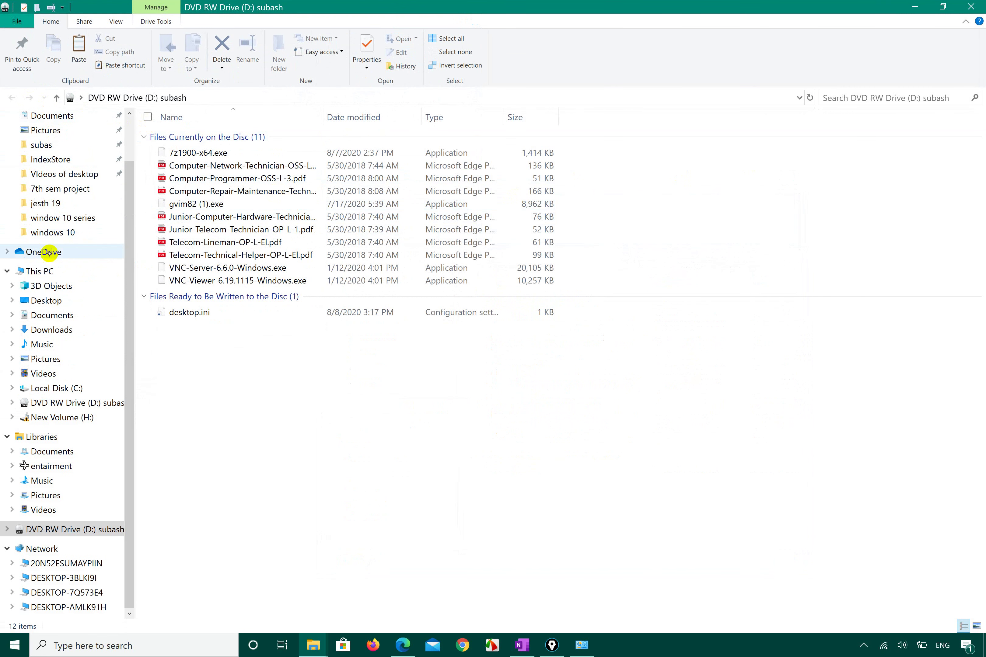
pyautogui.click(47, 271)
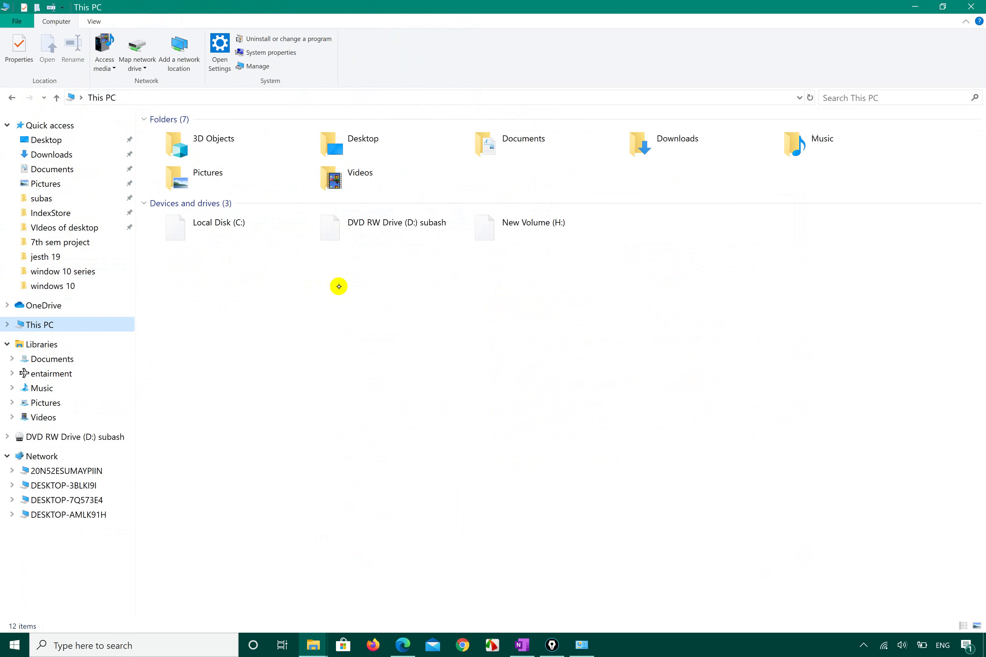
pyautogui.click(404, 242)
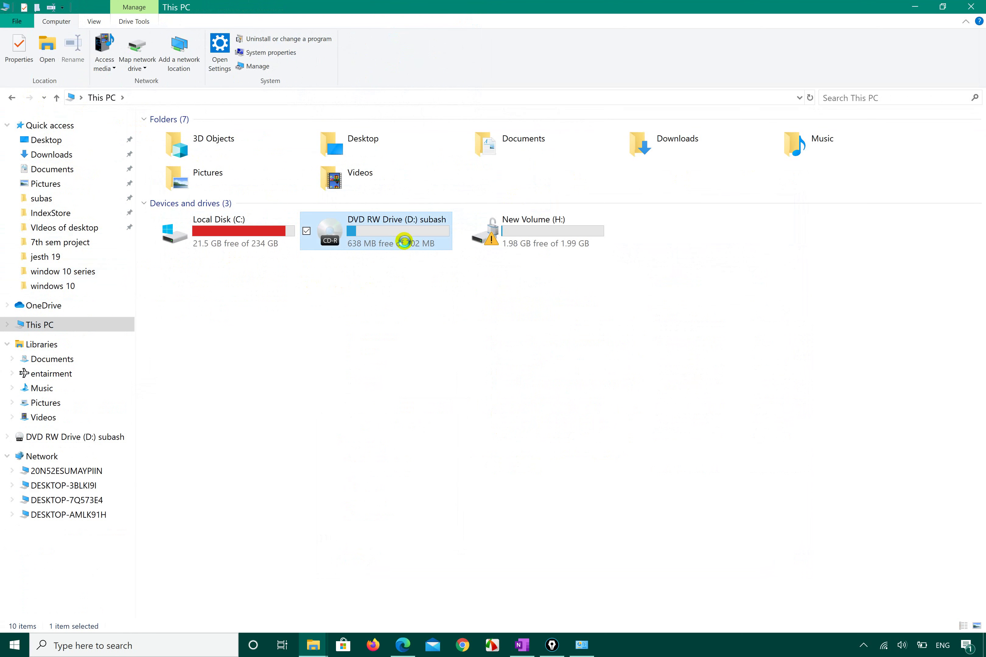
pyautogui.doubleClick(403, 243)
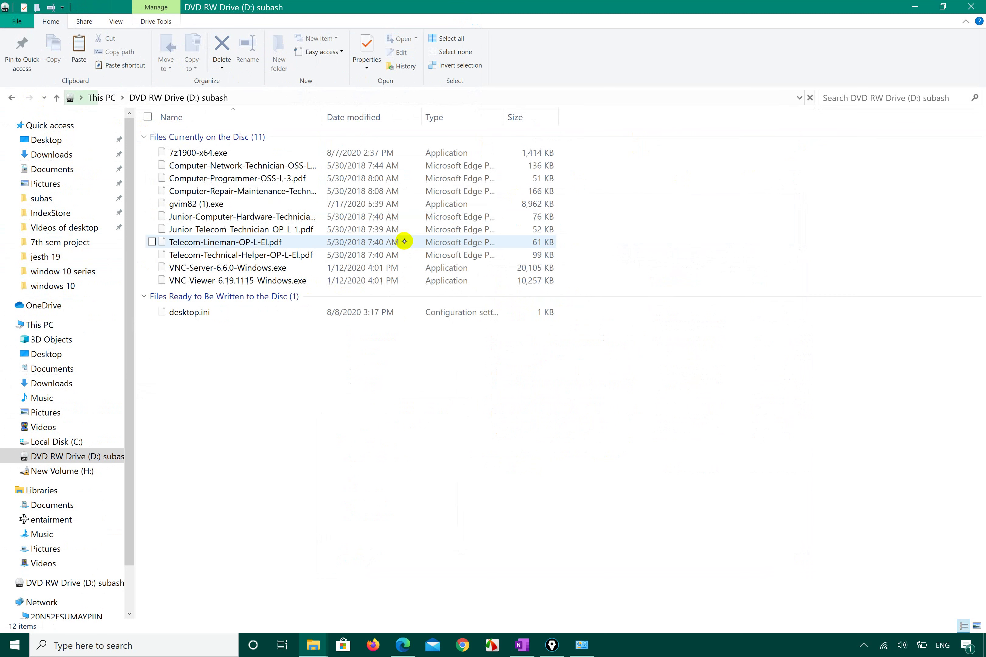
# Examine the commands offered for VNC-Viewer-6.19.1115-Windows.exe and the Telecom-Technical-Helper PDF on the disc, and the disc's drive tools.
pyautogui.click(235, 280)
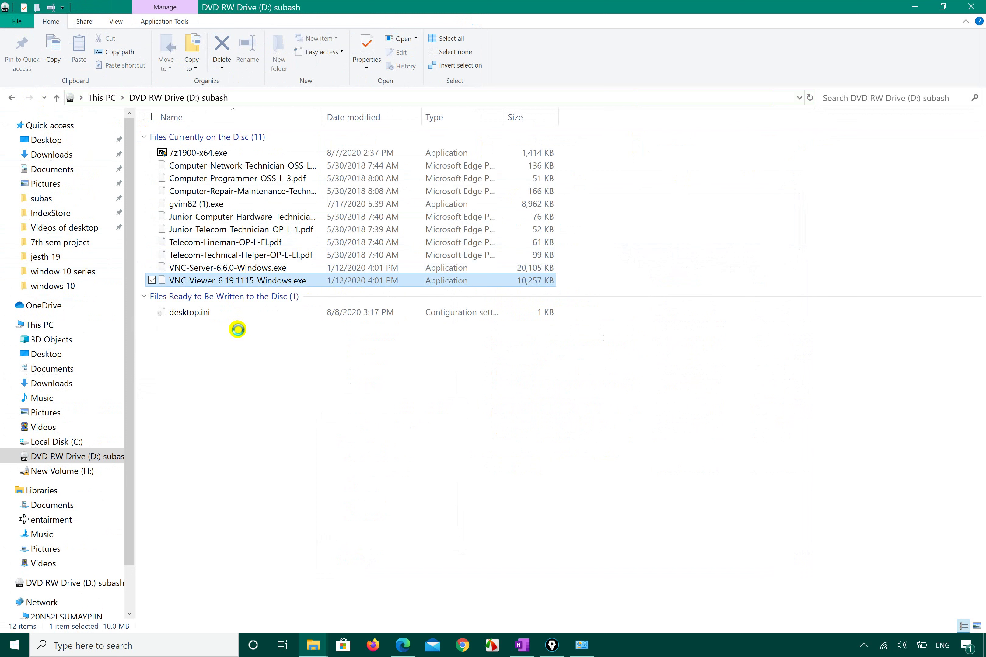
pyautogui.hotkey('shift', 'F10')
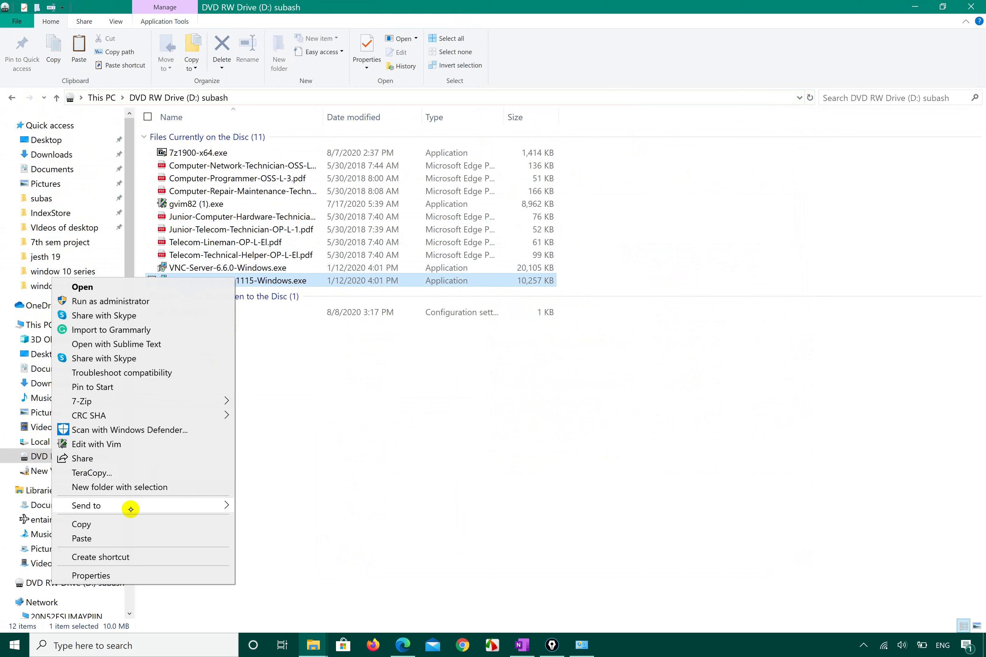
pyautogui.click(373, 436)
pyautogui.click(276, 254)
pyautogui.rightClick(276, 253)
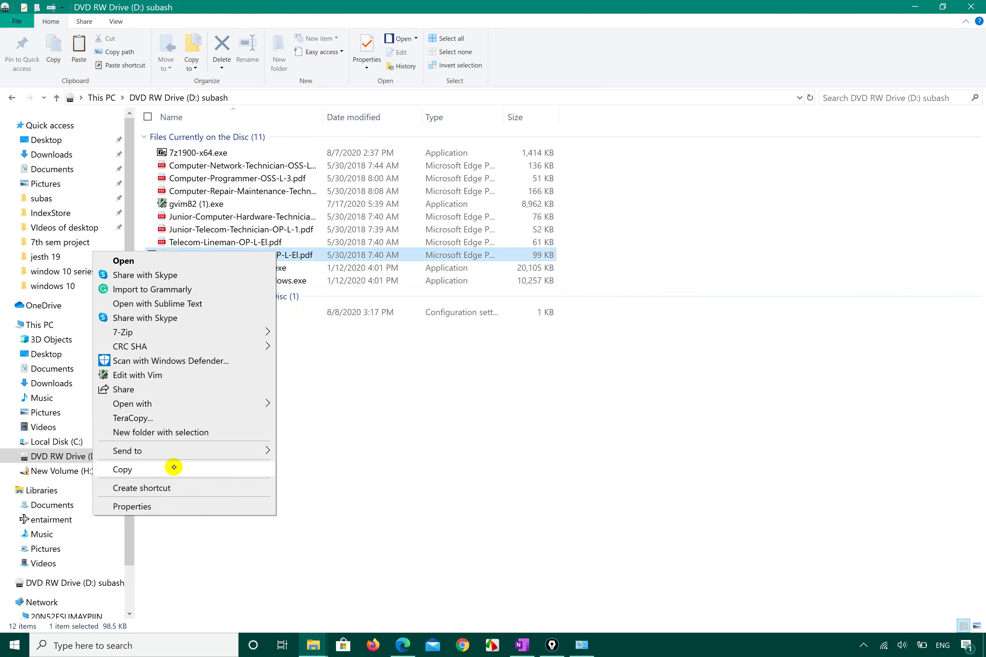
pyautogui.click(346, 448)
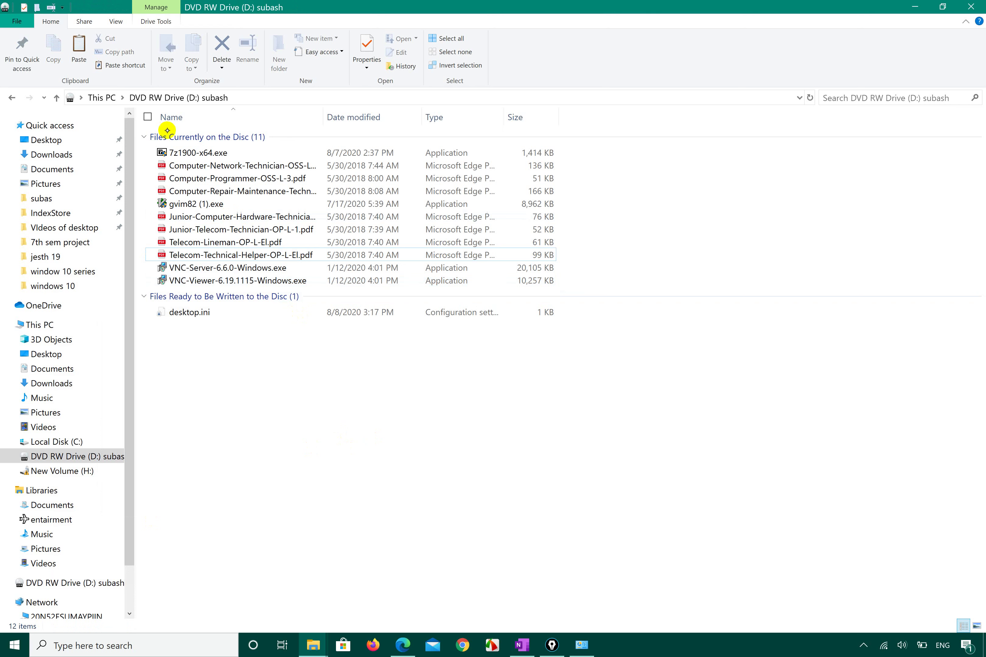
pyautogui.click(163, 22)
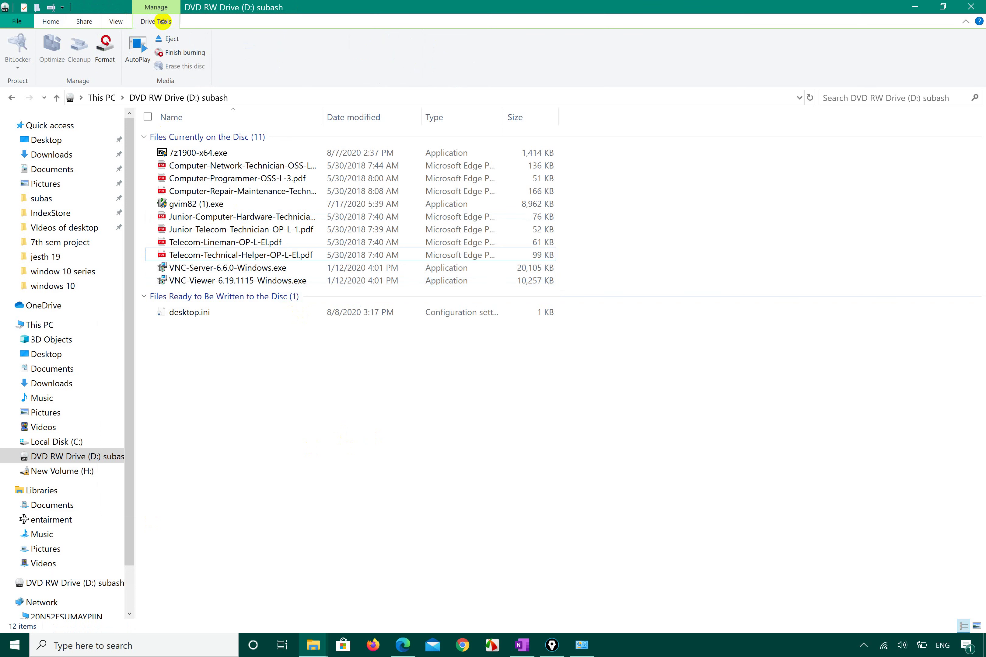
# Return to This PC, open its Desktop folder and snap that window to the left half of the screen.
pyautogui.click(10, 96)
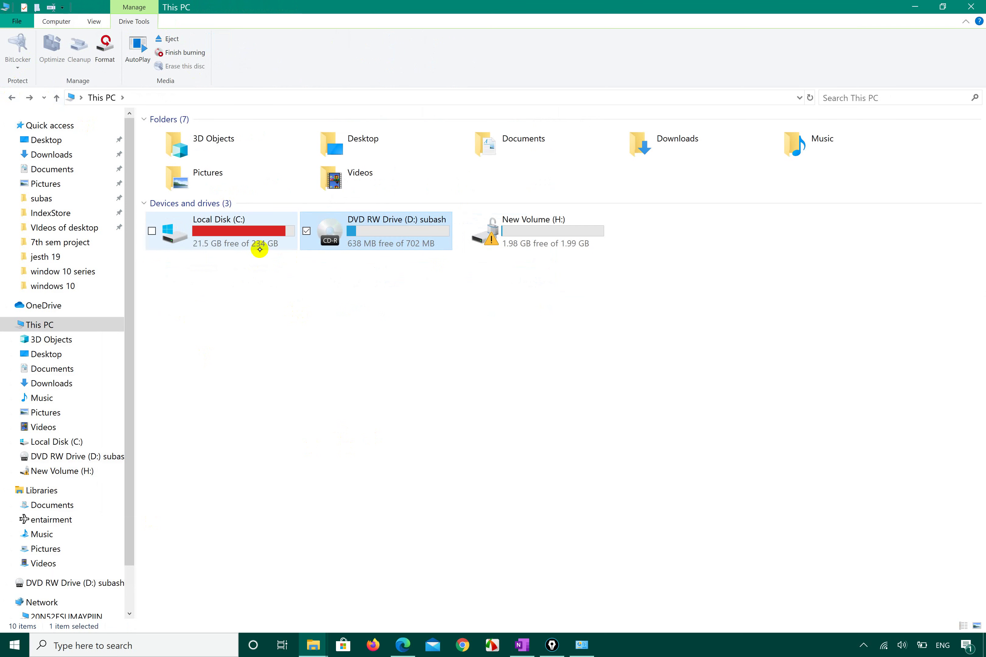
pyautogui.moveTo(259, 249)
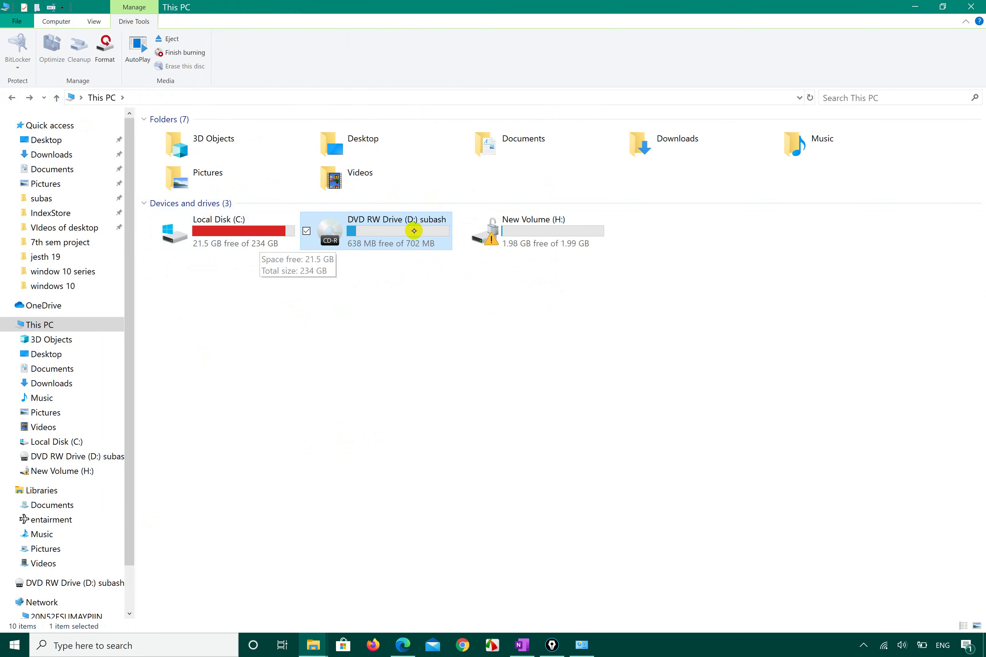
pyautogui.doubleClick(399, 136)
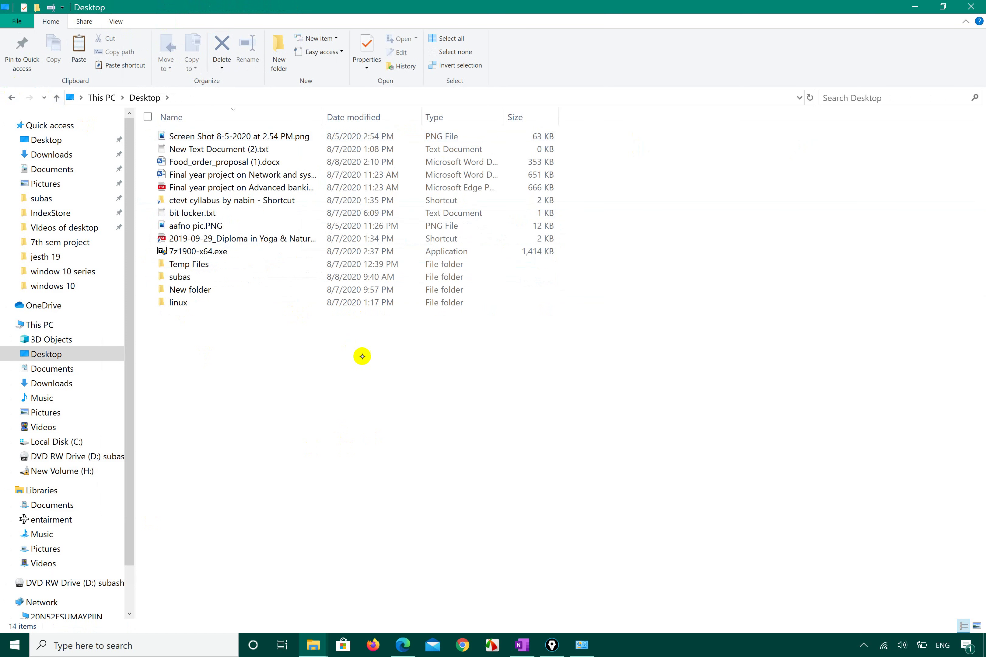
pyautogui.moveTo(408, 648)
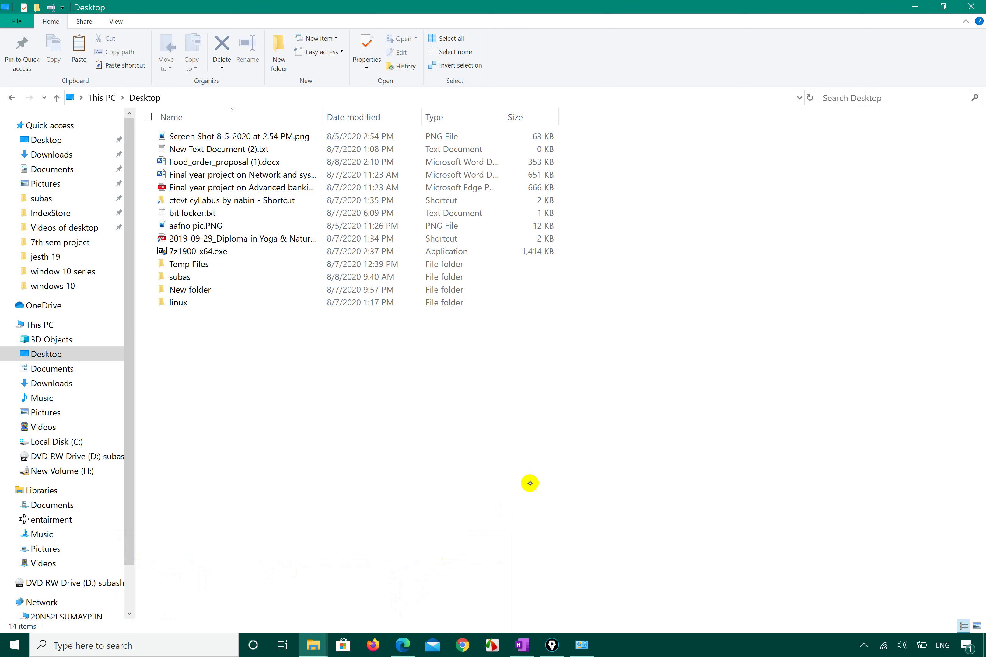
pyautogui.press('super+Left')
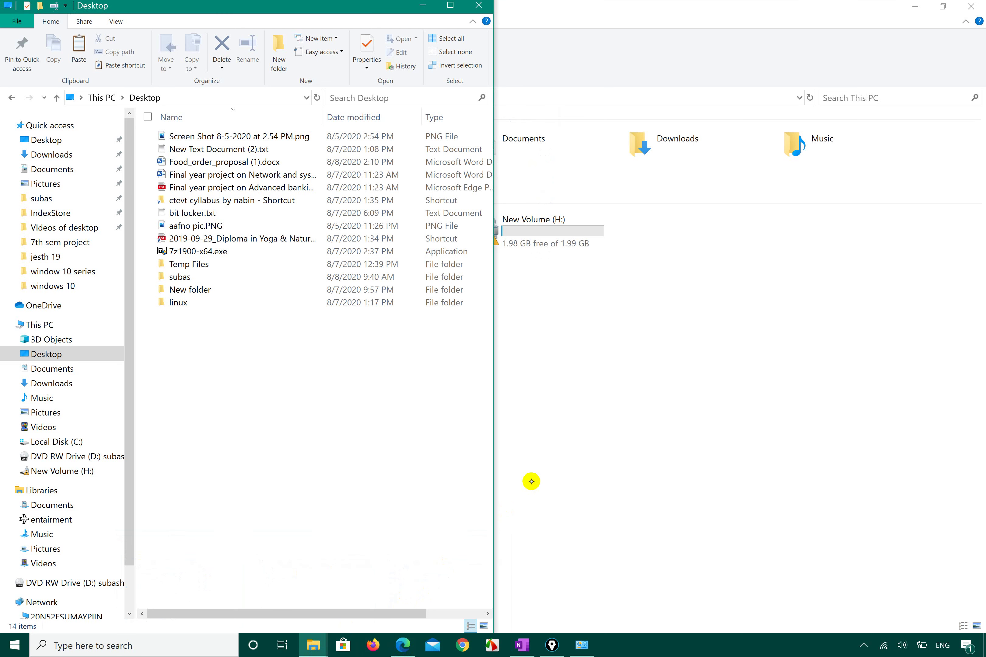
# Open DVD RW Drive (D:) from the other This PC window and snap it to the right half, beside Desktop.
pyautogui.click(715, 362)
pyautogui.click(314, 644)
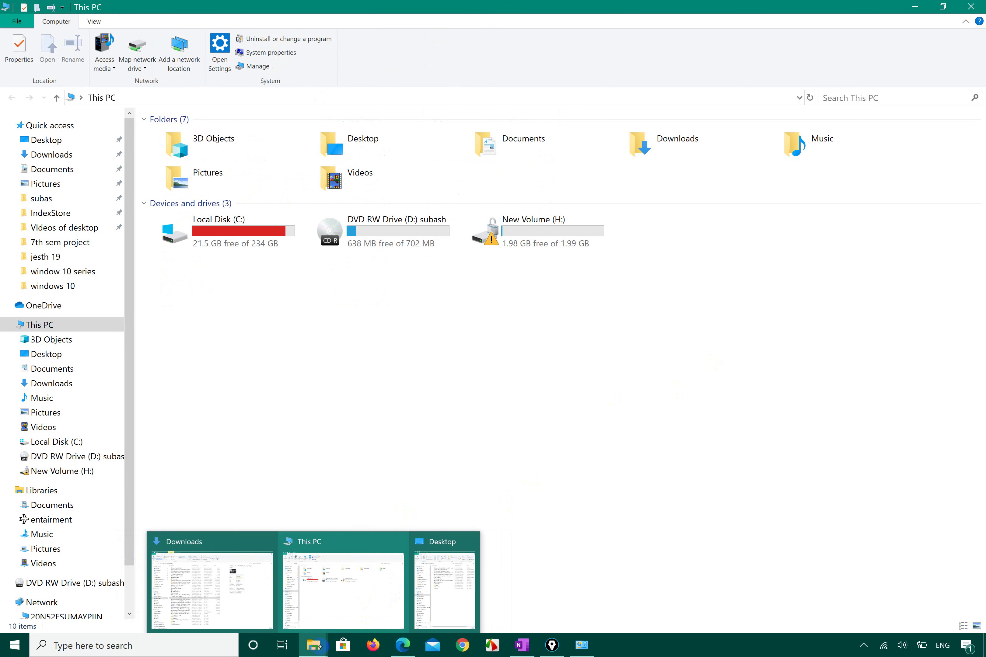
pyautogui.click(353, 582)
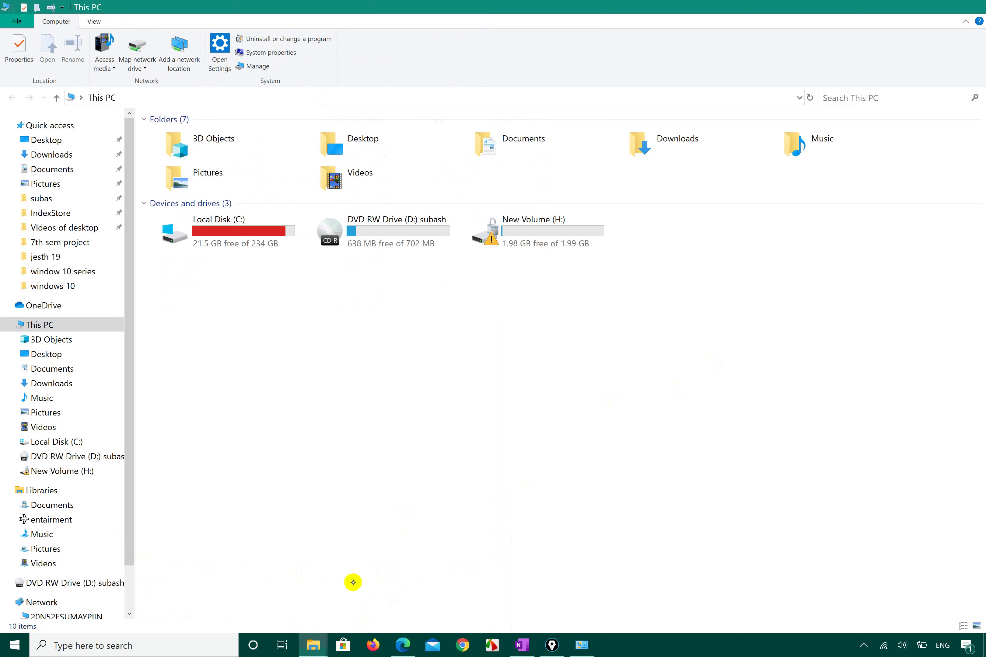
pyautogui.click(435, 230)
pyautogui.doubleClick(435, 230)
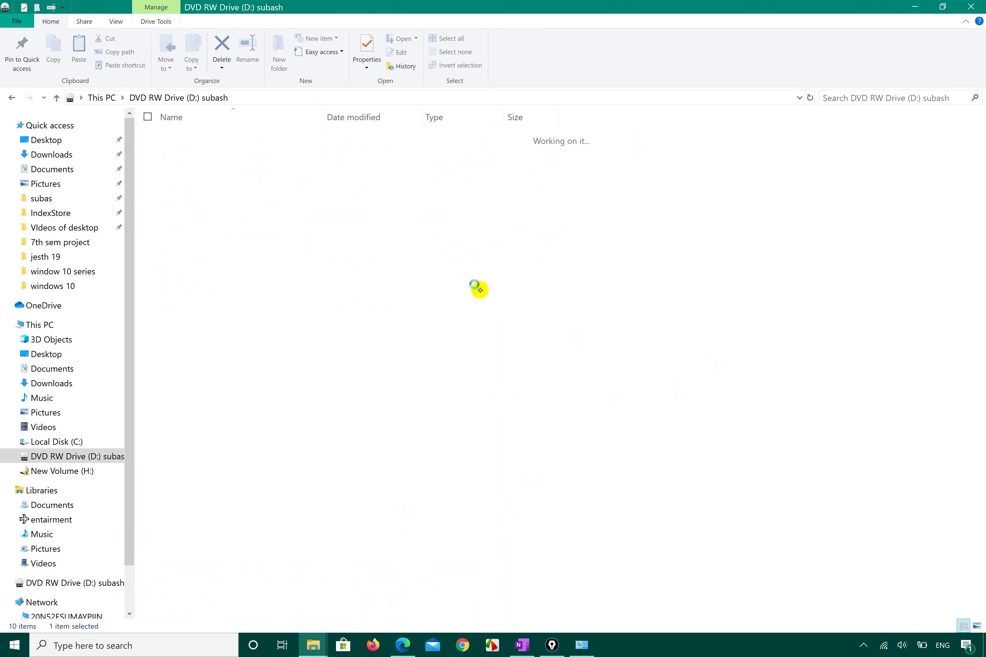
pyautogui.press('super+Right')
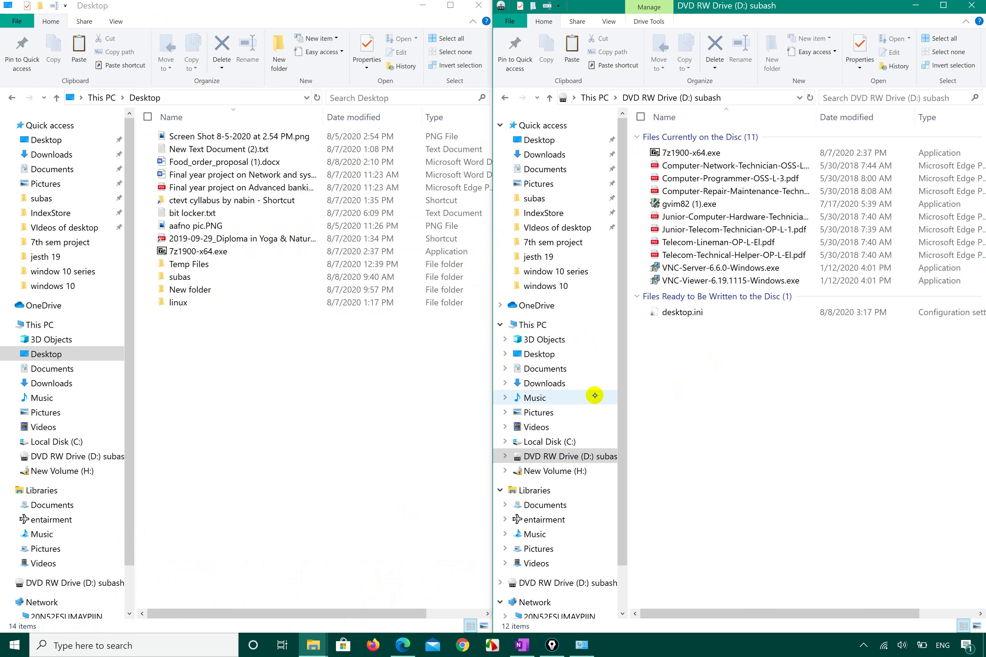
# Try to add the Final year project on Network Word document from Desktop to the disc in drive D:, and close both windows.
pyautogui.click(409, 398)
pyautogui.click(229, 180)
pyautogui.moveTo(229, 180); pyautogui.dragTo(764, 425)
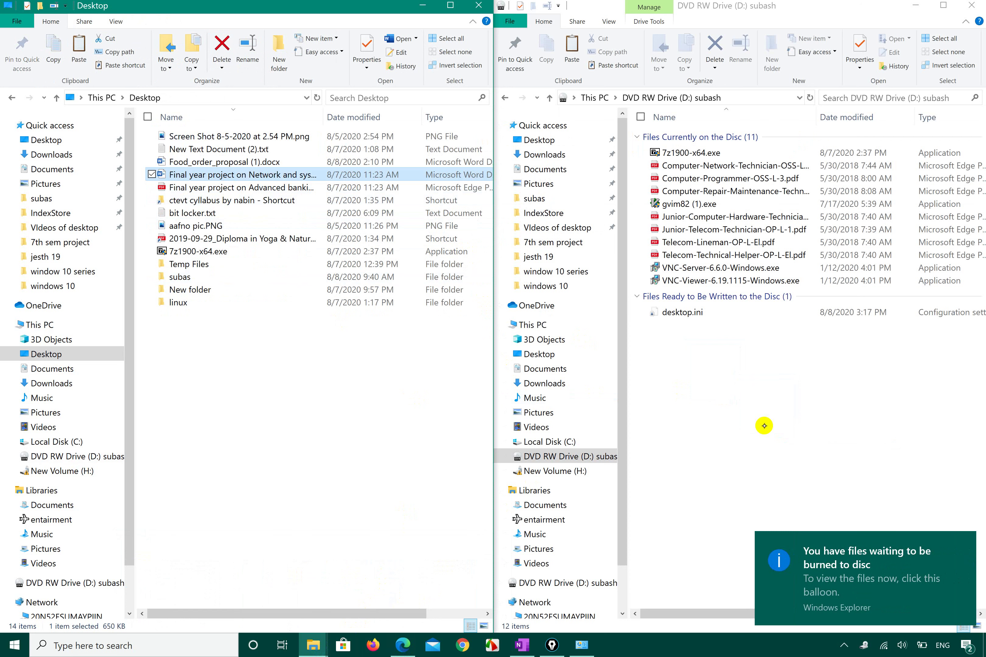
pyautogui.click(849, 562)
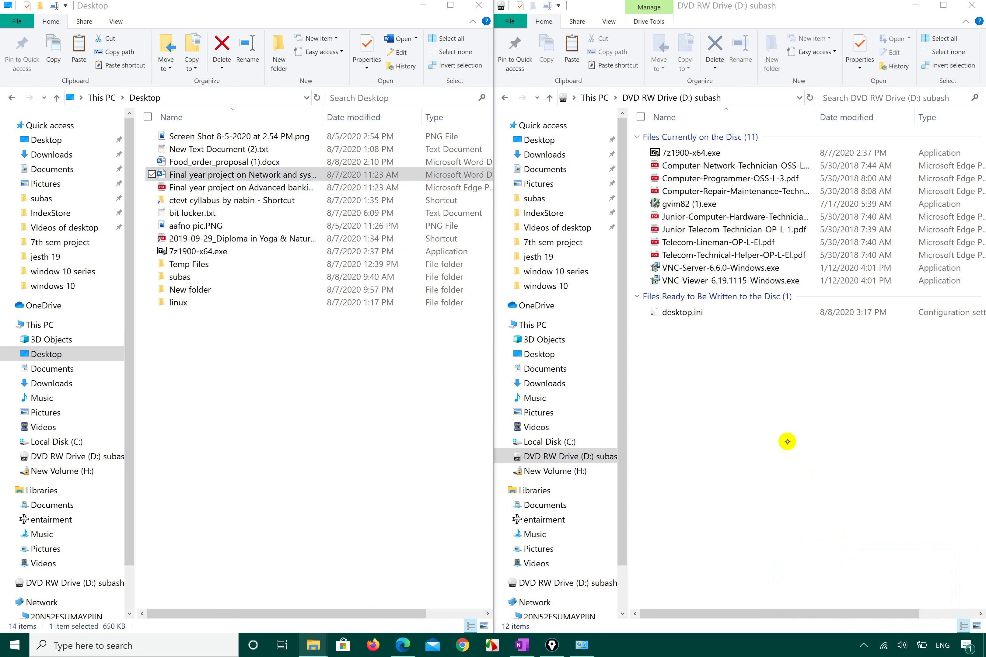
pyautogui.click(971, 5)
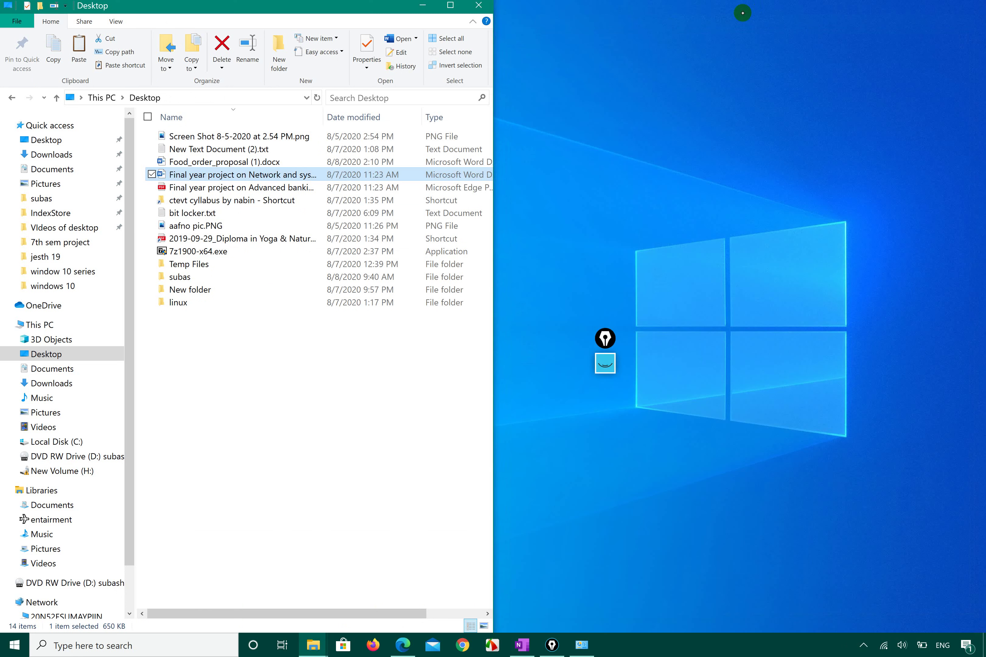
pyautogui.click(479, 5)
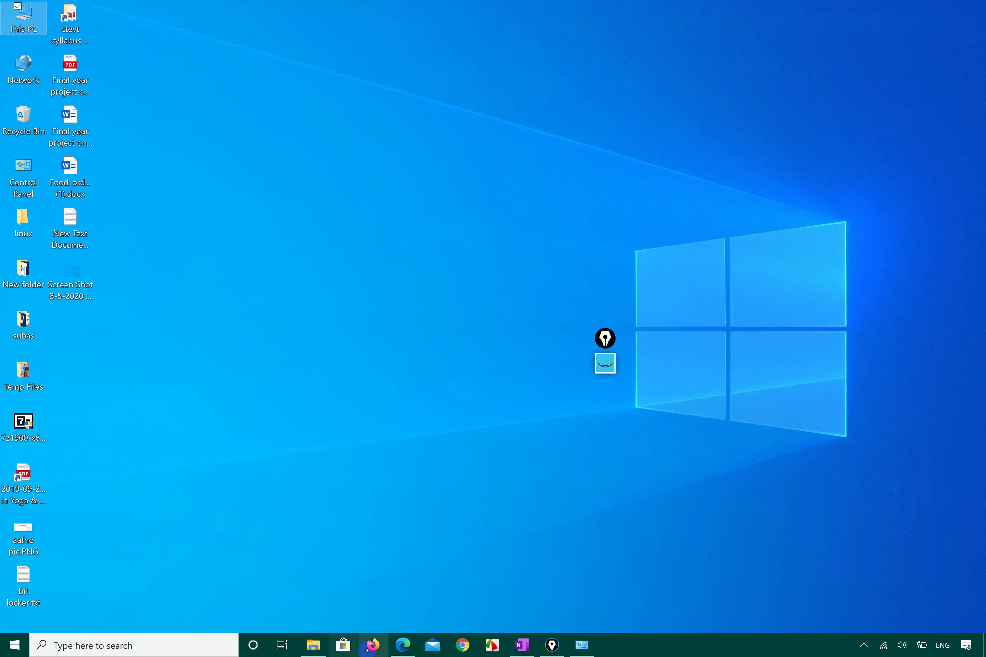
# Switch to the Windows 10 syllabus PDF in Microsoft Edge, redraw the red tick beside 3.8 Tag and Rate Files, and minimize the browser.
pyautogui.click(403, 645)
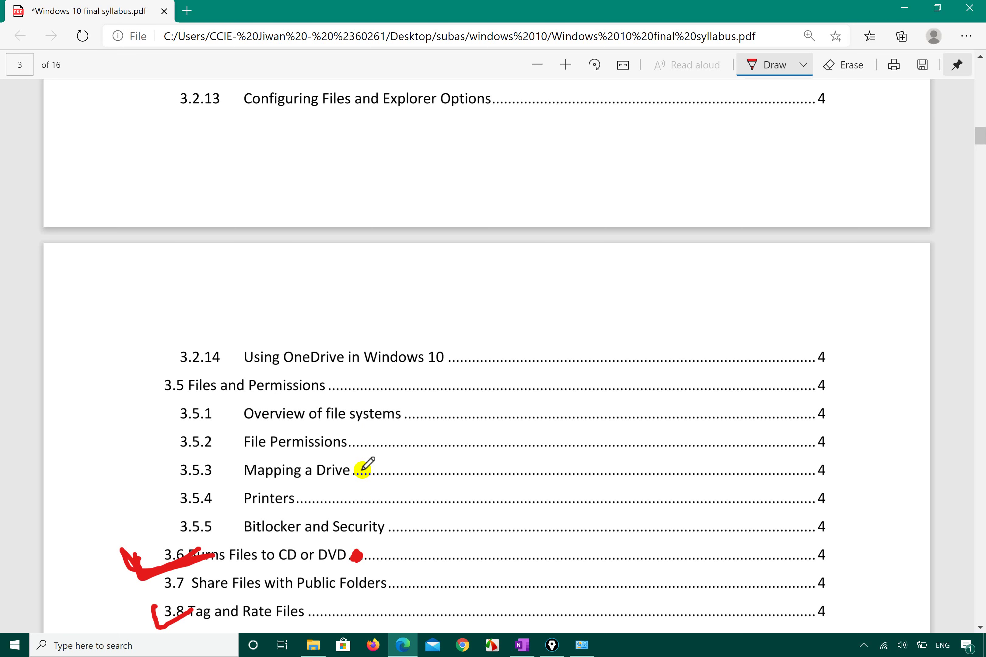
pyautogui.scroll(-3, 381, 390)
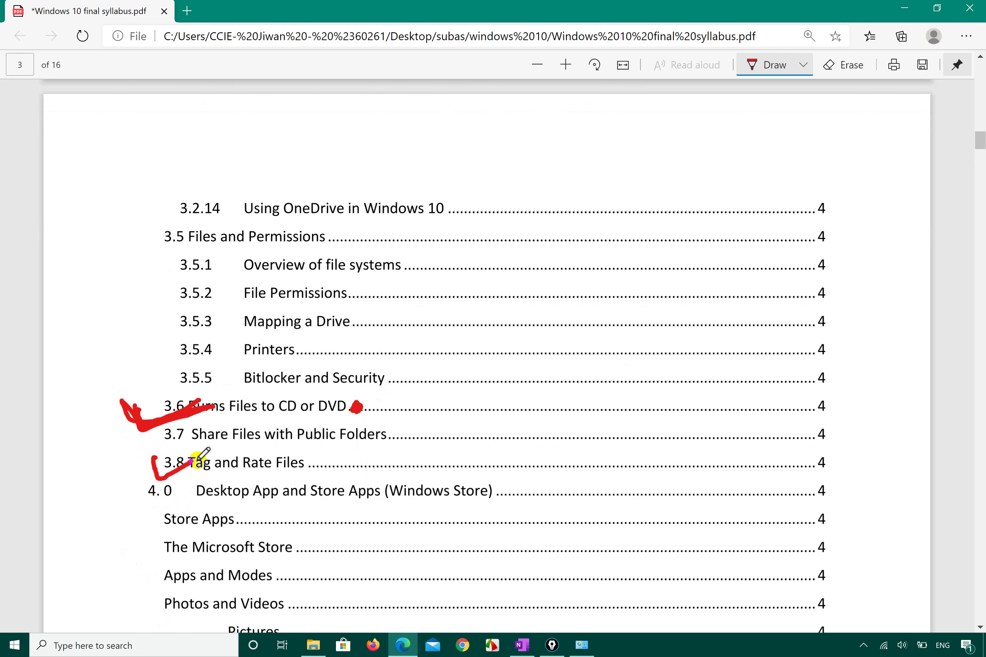
pyautogui.moveTo(153, 458)
pyautogui.mouseDown()
pyautogui.moveTo(155, 473)
pyautogui.moveTo(208, 459)
pyautogui.moveTo(164, 477)
pyautogui.mouseUp()
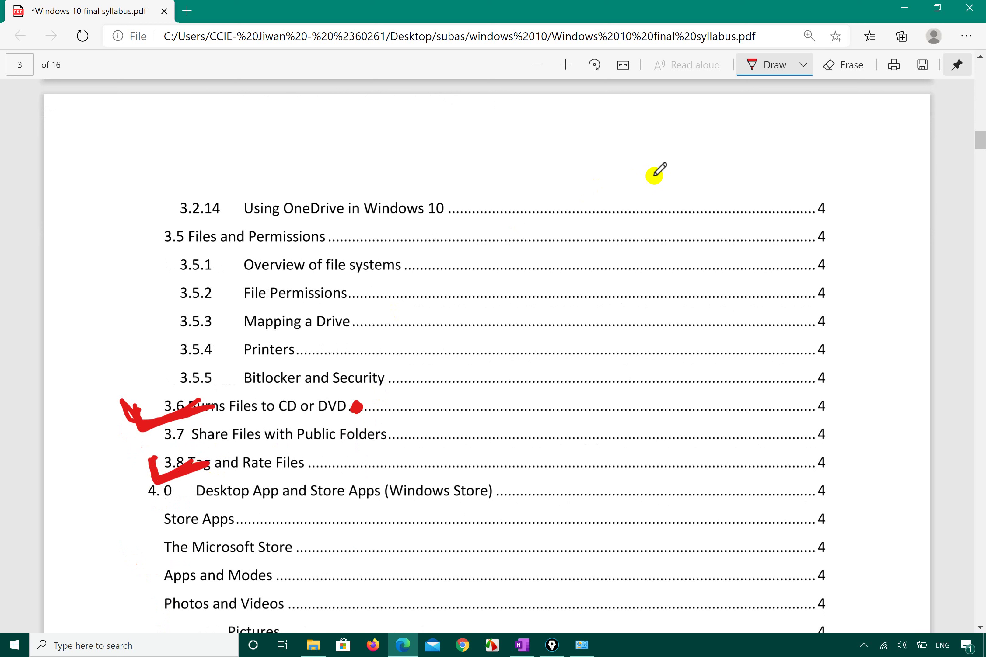
pyautogui.click(908, 8)
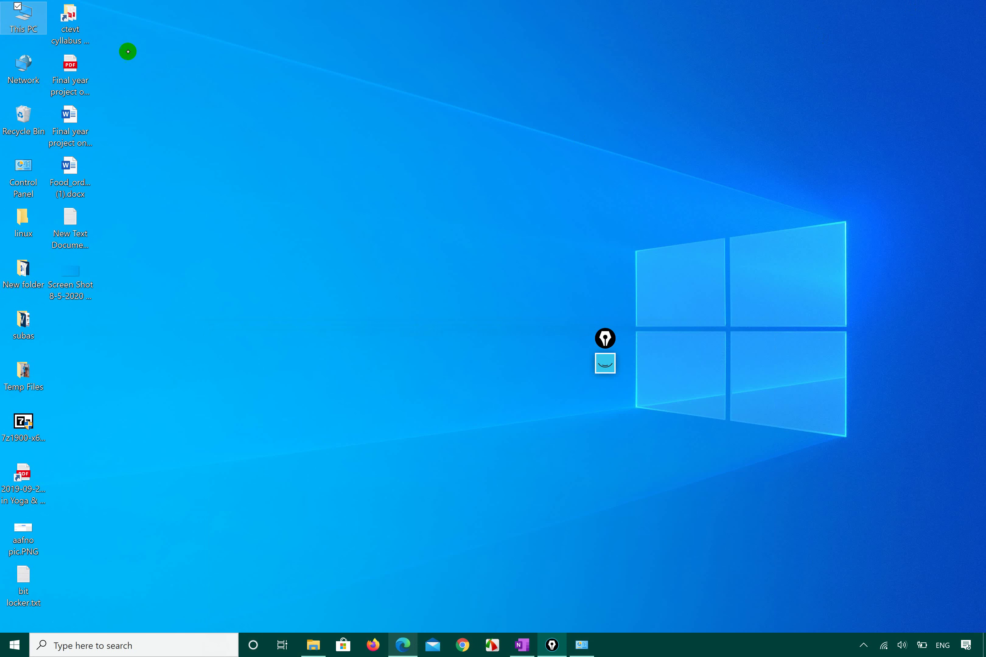
# Open This PC maximized, go to its Desktop folder and display the folder view options.
pyautogui.doubleClick(22, 30)
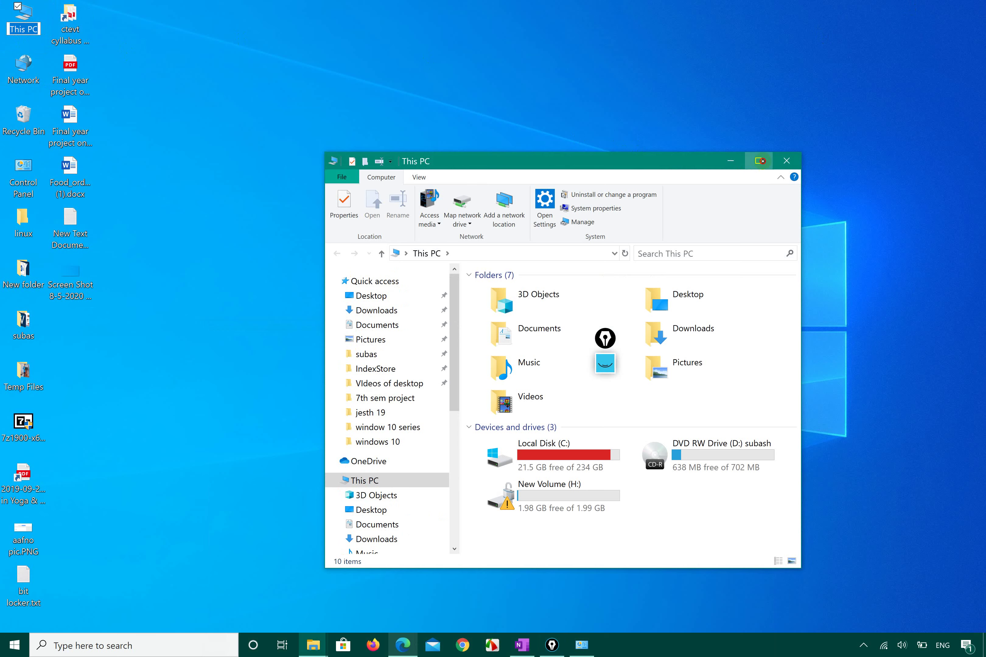
pyautogui.click(758, 161)
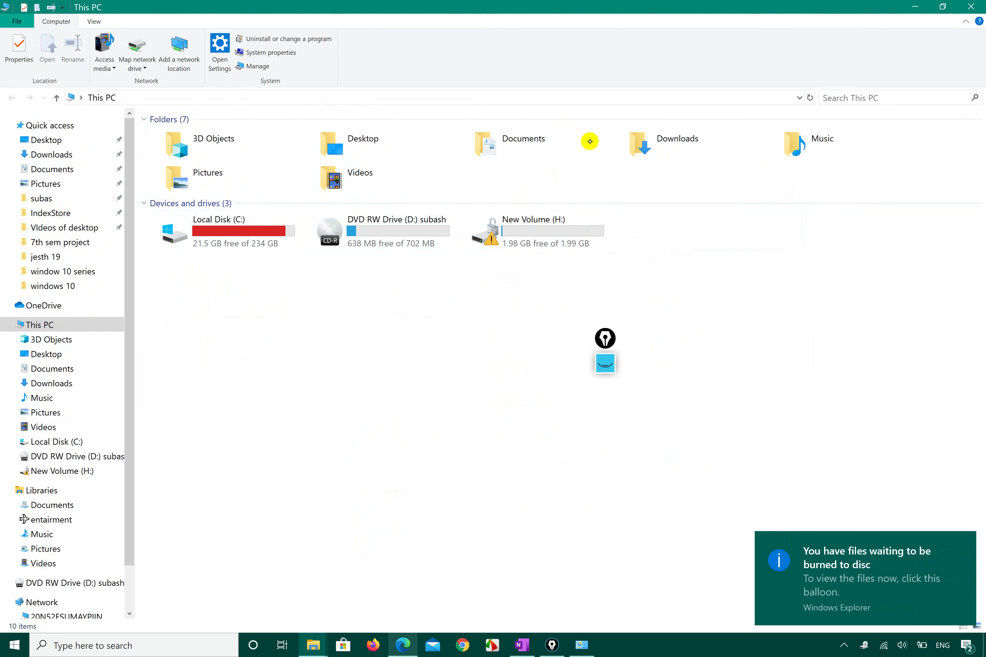
pyautogui.doubleClick(393, 135)
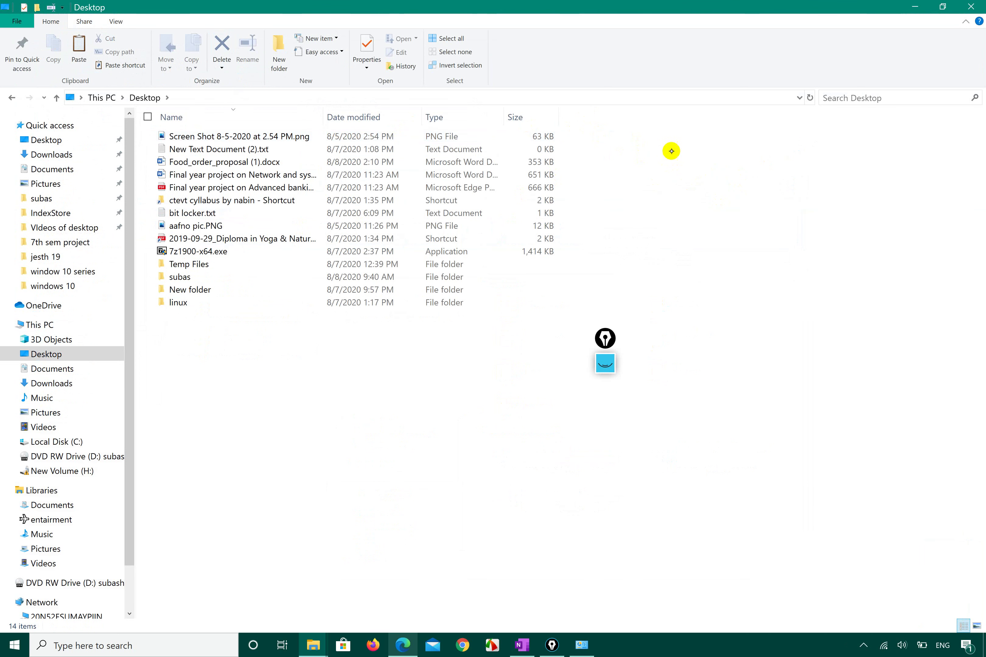
pyautogui.moveTo(675, 149); pyautogui.dragTo(874, 299)
pyautogui.click(81, 21)
pyautogui.click(116, 21)
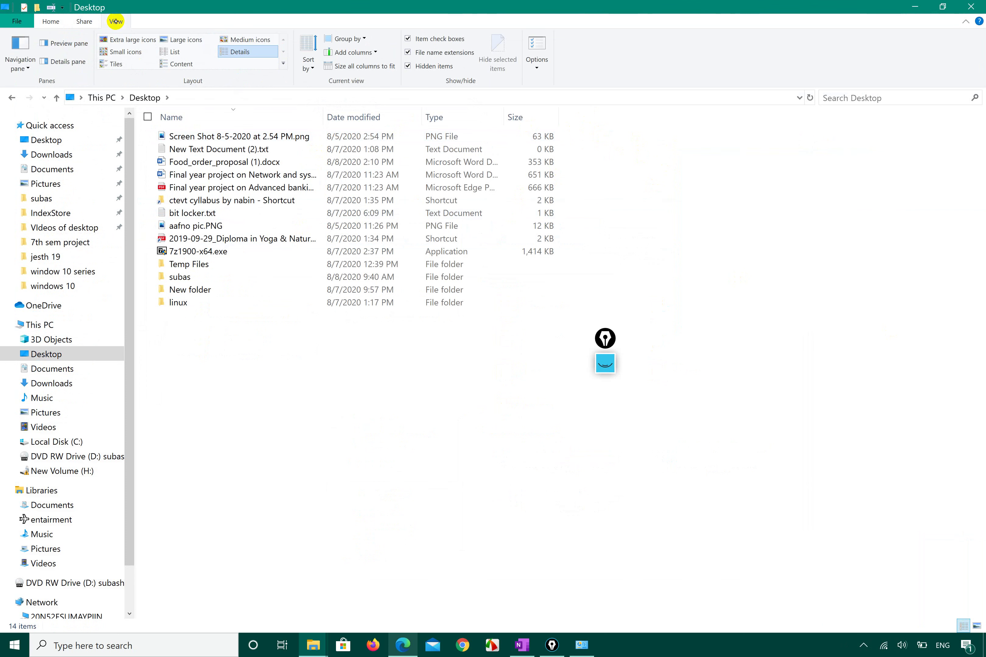
pyautogui.click(121, 40)
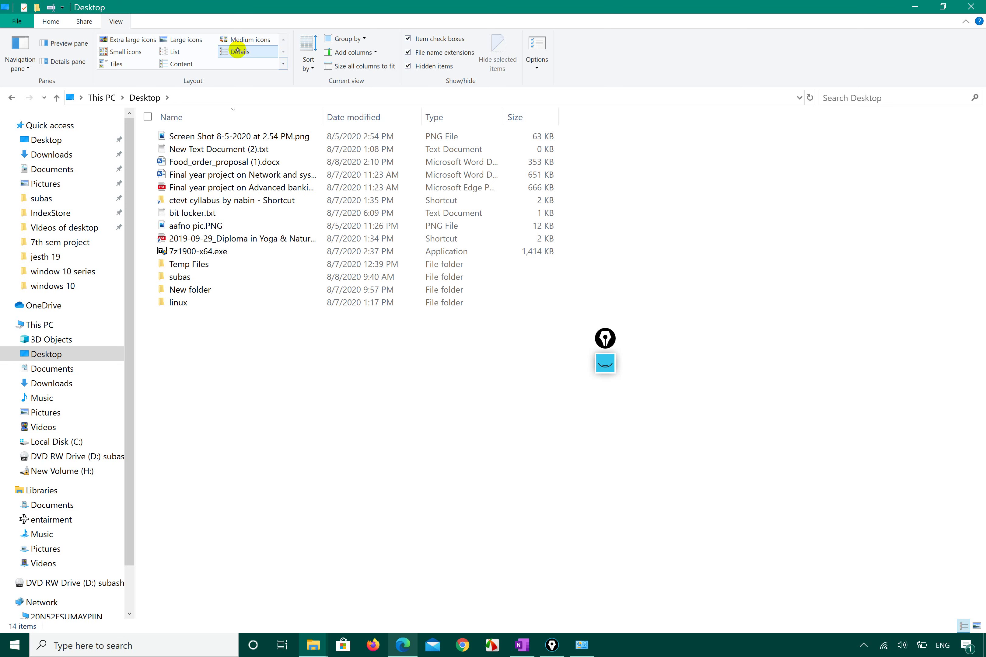
pyautogui.click(627, 119)
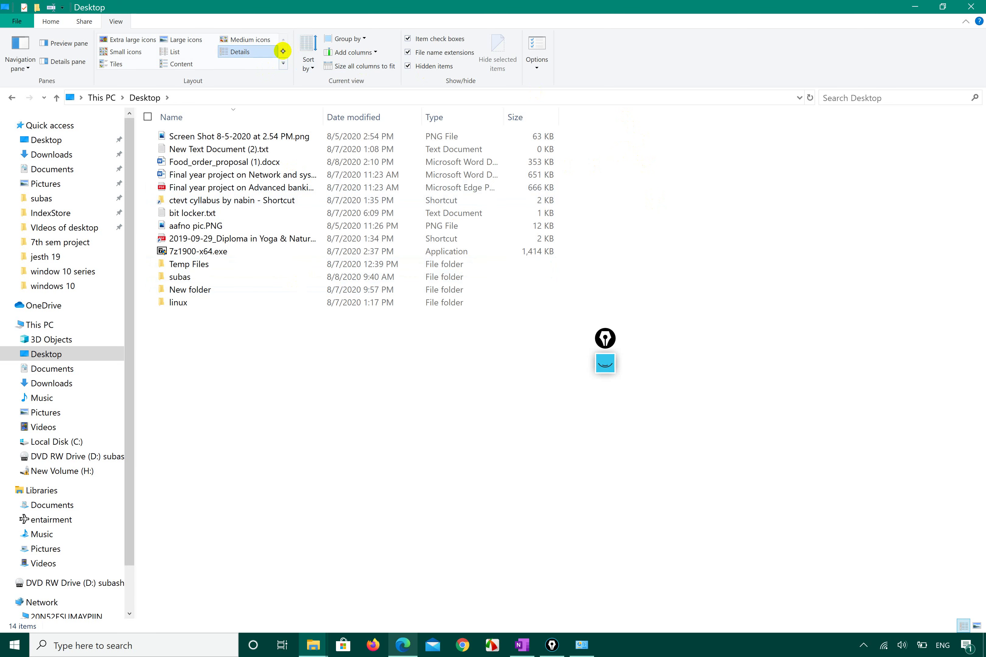
# Expand the on-screen annotation tools and select the pen.
pyautogui.click(607, 346)
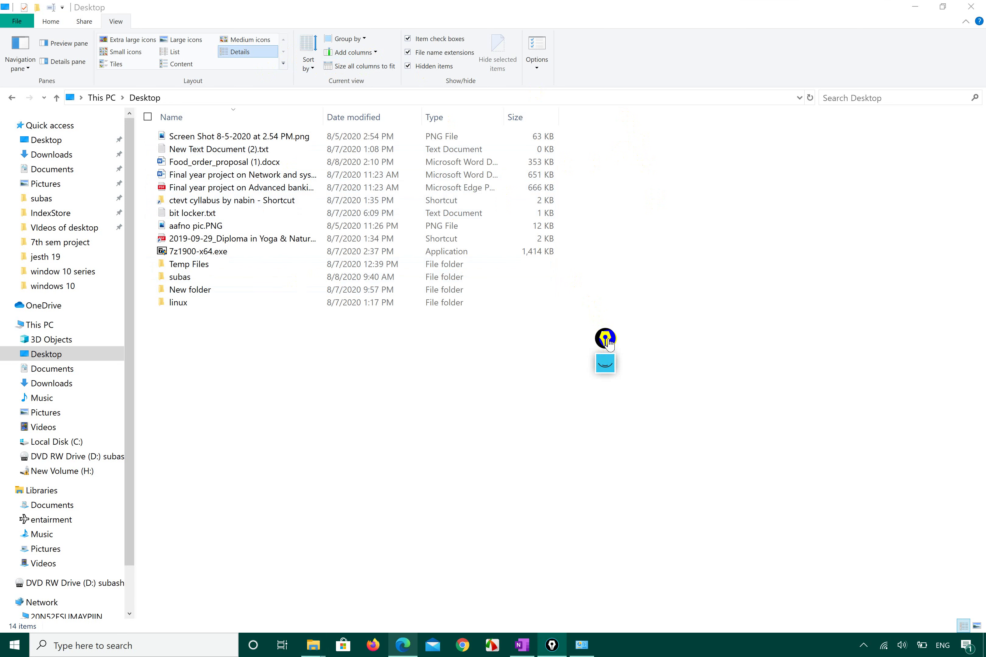
pyautogui.click(606, 365)
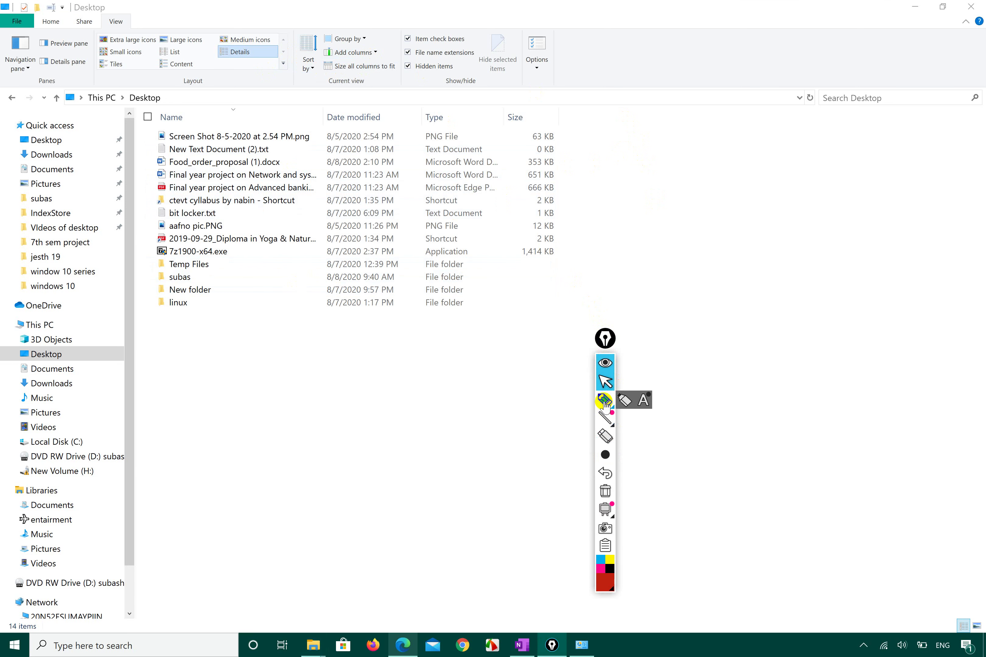
pyautogui.click(605, 402)
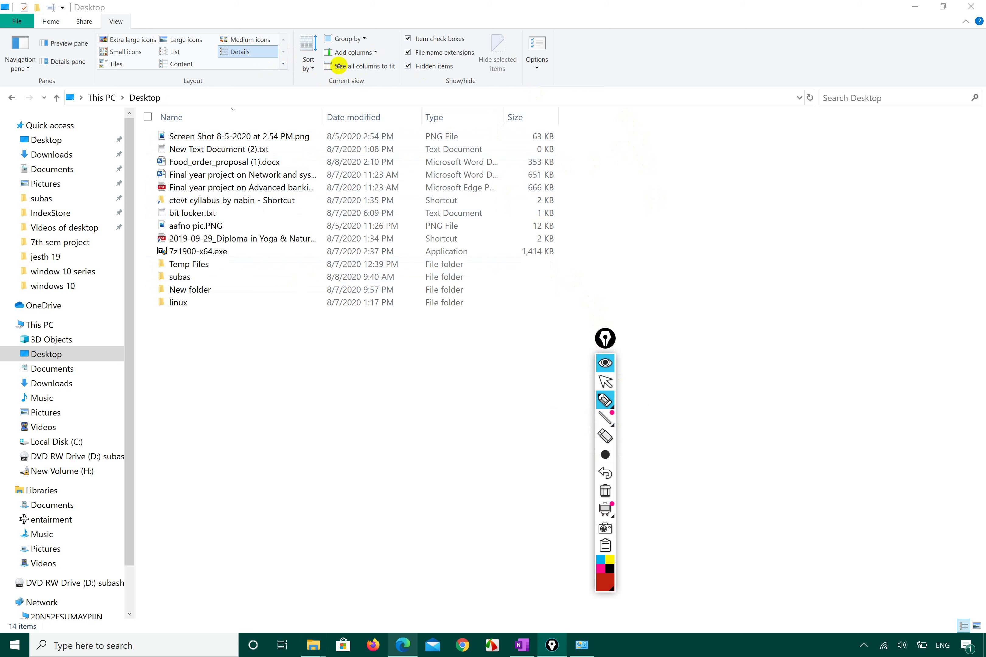
pyautogui.moveTo(605, 401)
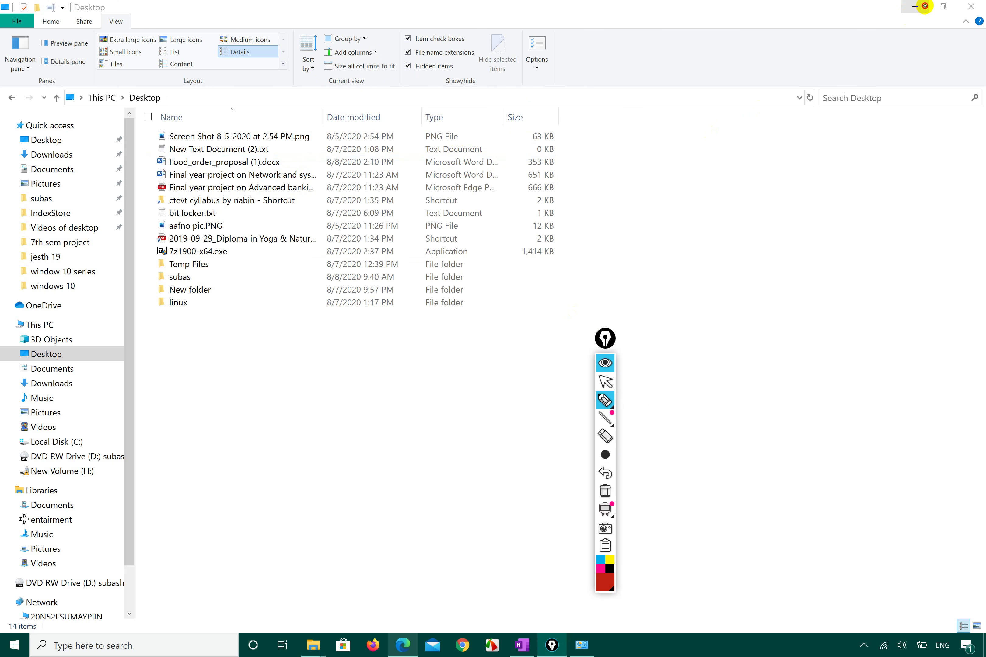
pyautogui.click(925, 8)
pyautogui.moveTo(393, 125)
pyautogui.mouseDown()
pyautogui.moveTo(526, 200)
pyautogui.moveTo(451, 196)
pyautogui.mouseUp()
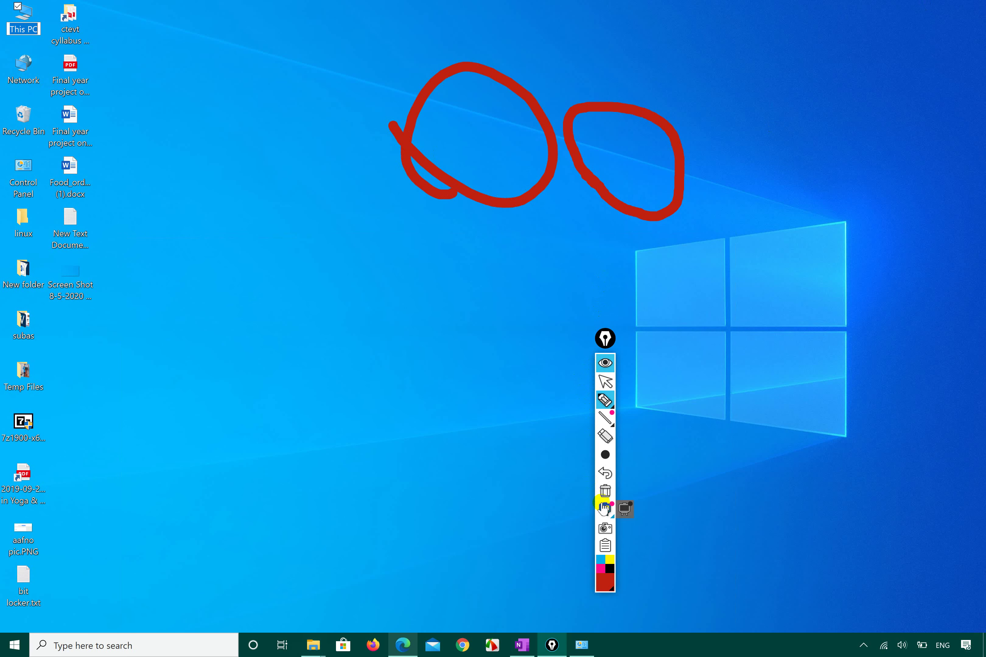
pyautogui.click(605, 490)
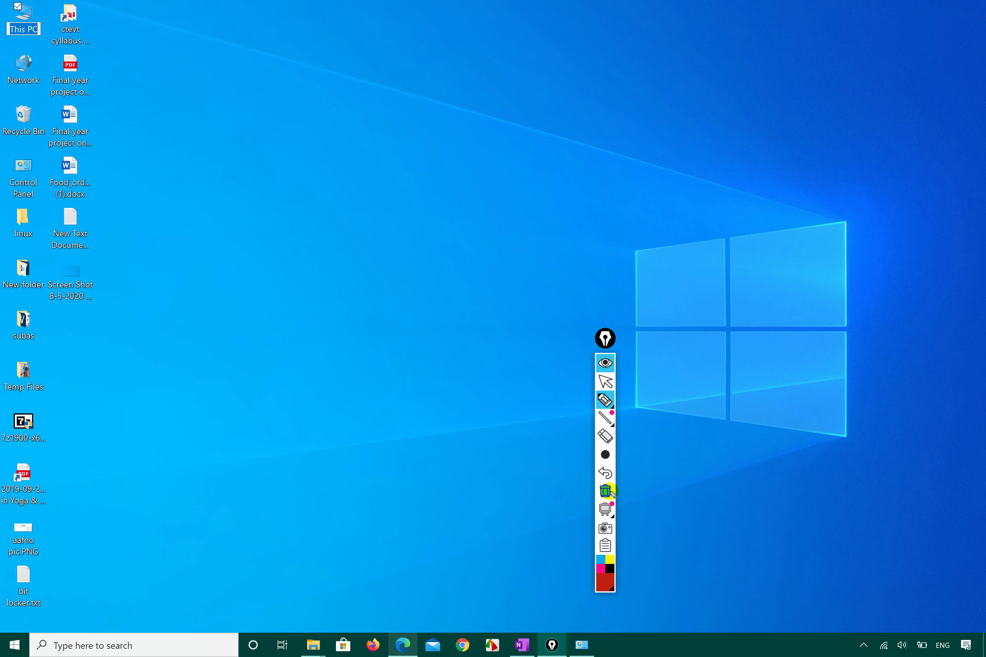
pyautogui.click(611, 379)
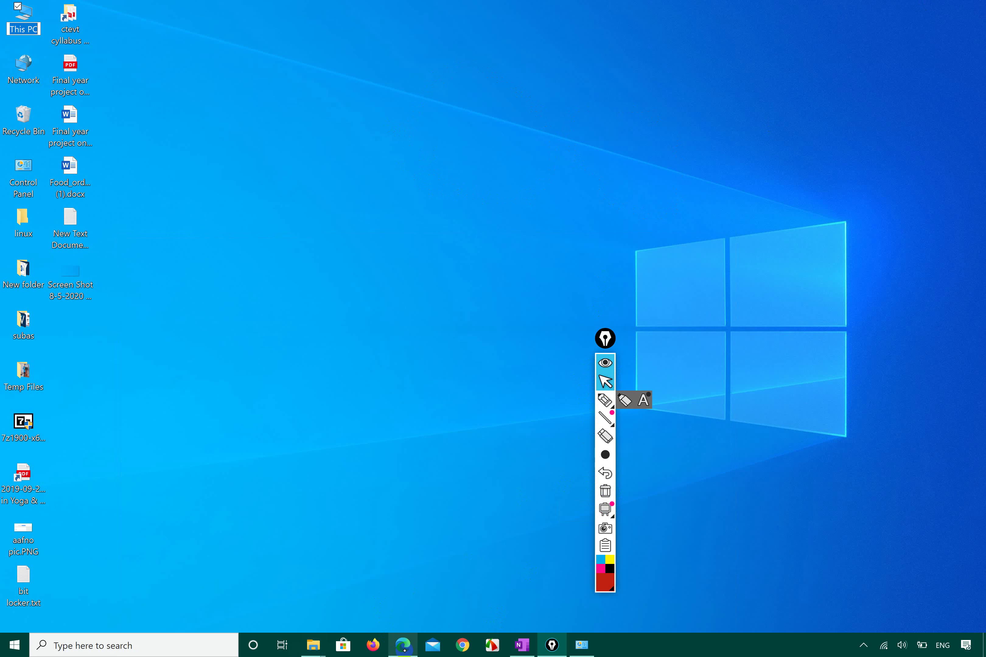
pyautogui.moveTo(313, 646)
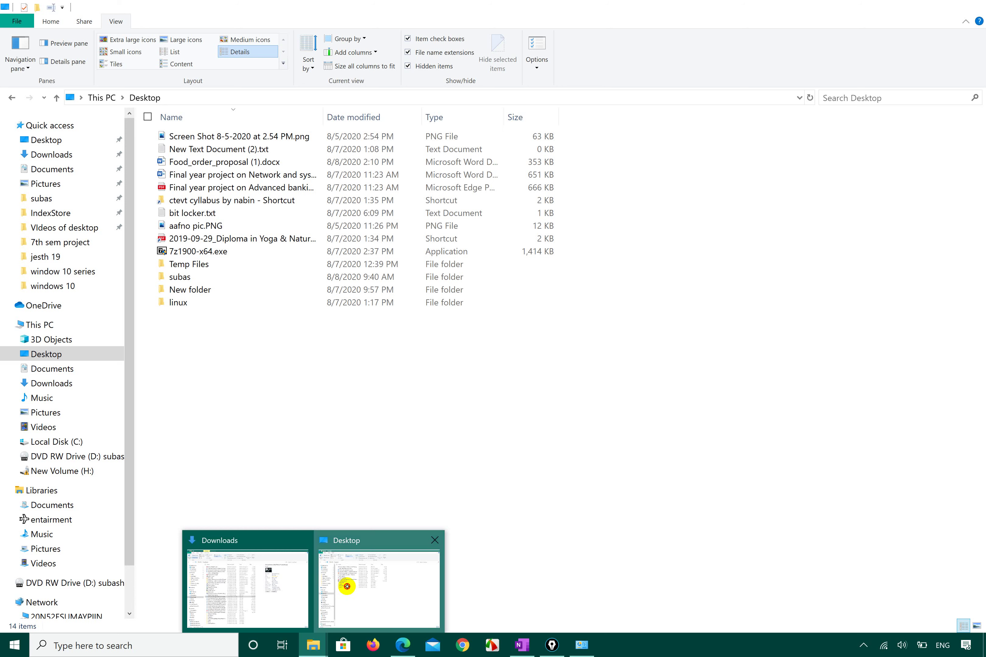
pyautogui.click(347, 586)
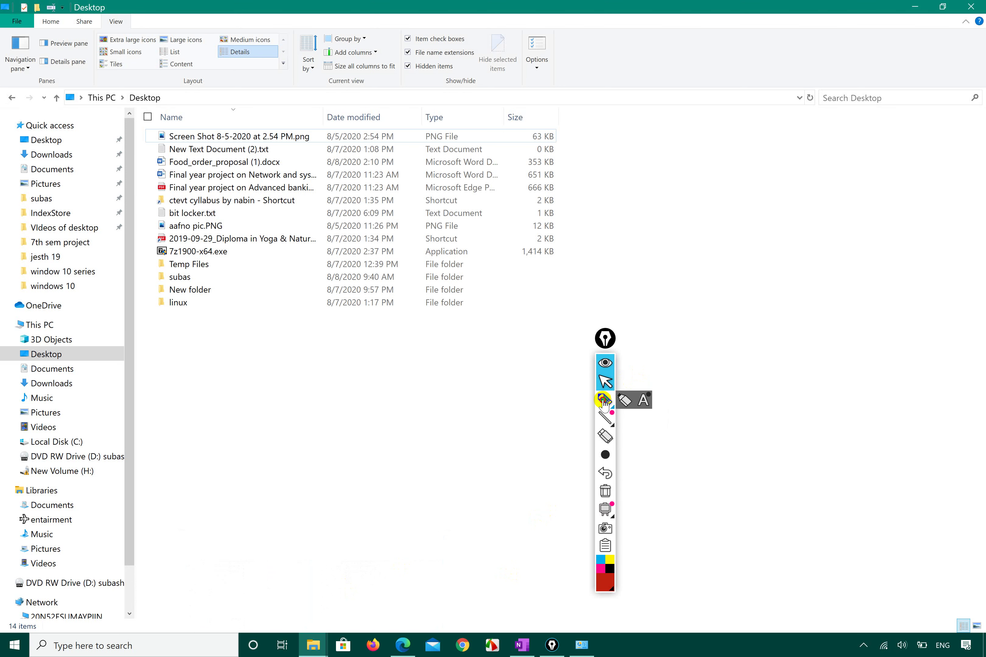
# Circle the Group by and Add columns options in red pen, and open the list of available columns for the Desktop files.
pyautogui.click(624, 400)
pyautogui.moveTo(326, 62)
pyautogui.mouseDown()
pyautogui.moveTo(392, 54)
pyautogui.moveTo(339, 19)
pyautogui.moveTo(299, 51)
pyautogui.moveTo(330, 61)
pyautogui.mouseUp()
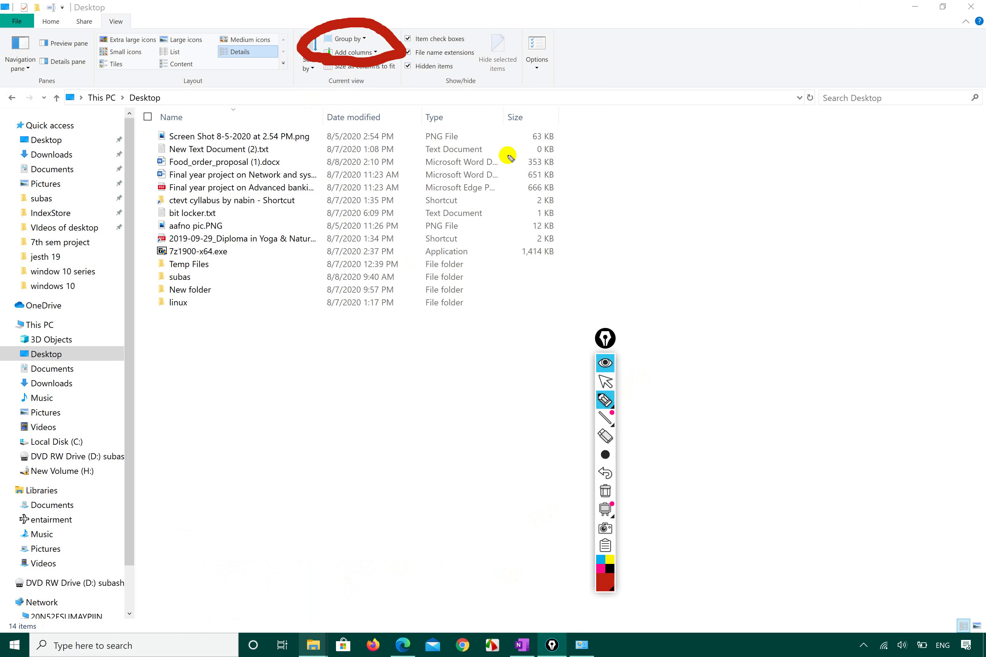
pyautogui.click(607, 381)
pyautogui.rightClick(589, 113)
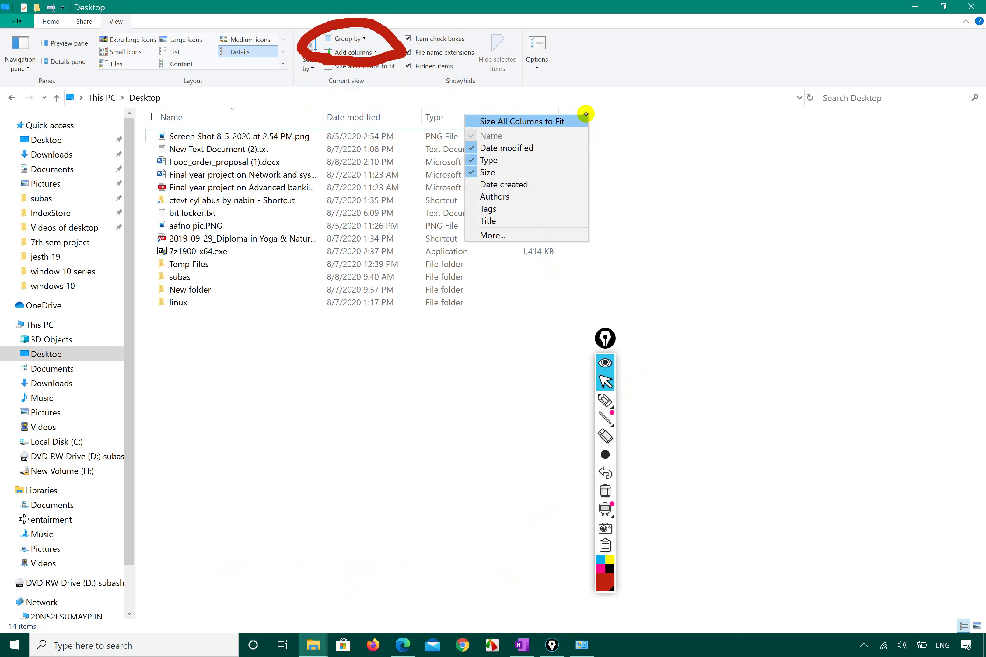
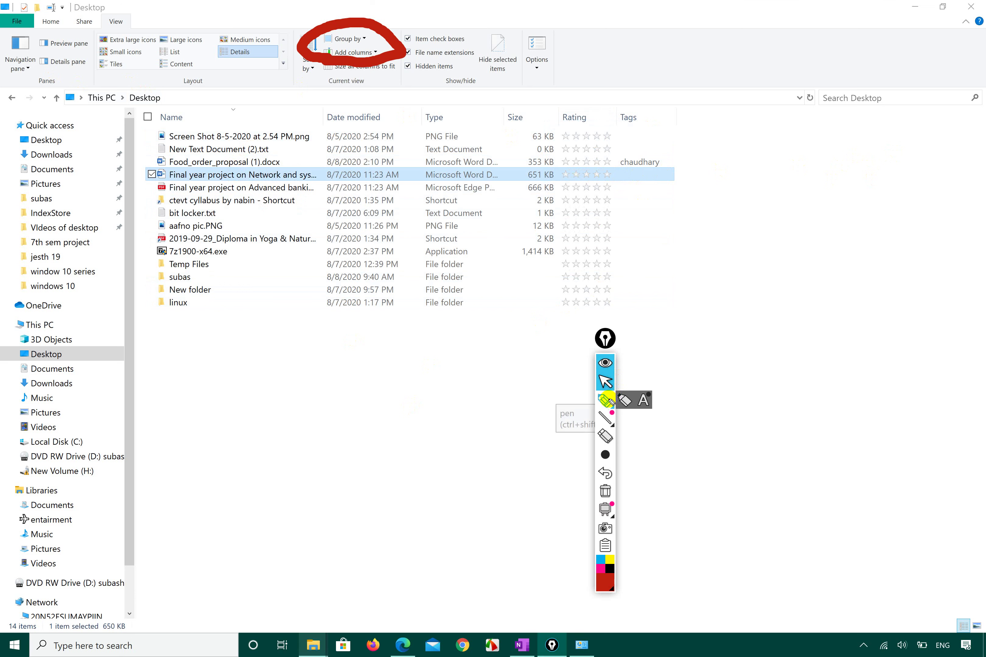
# Circle the Preview pane and Details pane options in red, and turn on the Details pane for the selected Word document.
pyautogui.moveTo(24, 79)
pyautogui.mouseDown()
pyautogui.moveTo(94, 70)
pyautogui.moveTo(59, 3)
pyautogui.moveTo(3, 38)
pyautogui.moveTo(48, 79)
pyautogui.moveTo(54, 71)
pyautogui.mouseUp()
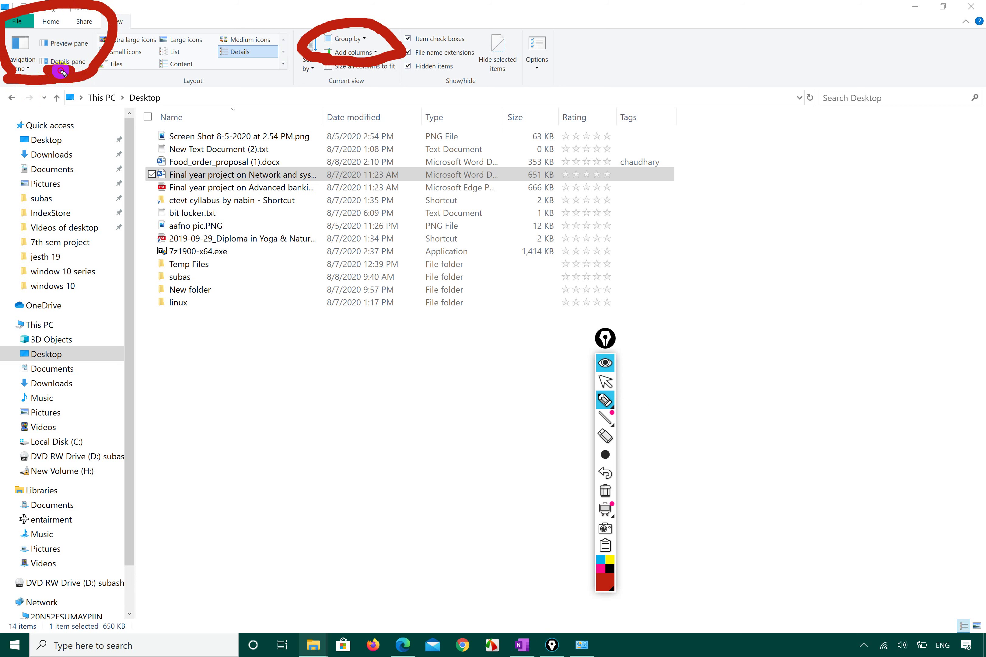
pyautogui.click(605, 381)
pyautogui.click(64, 61)
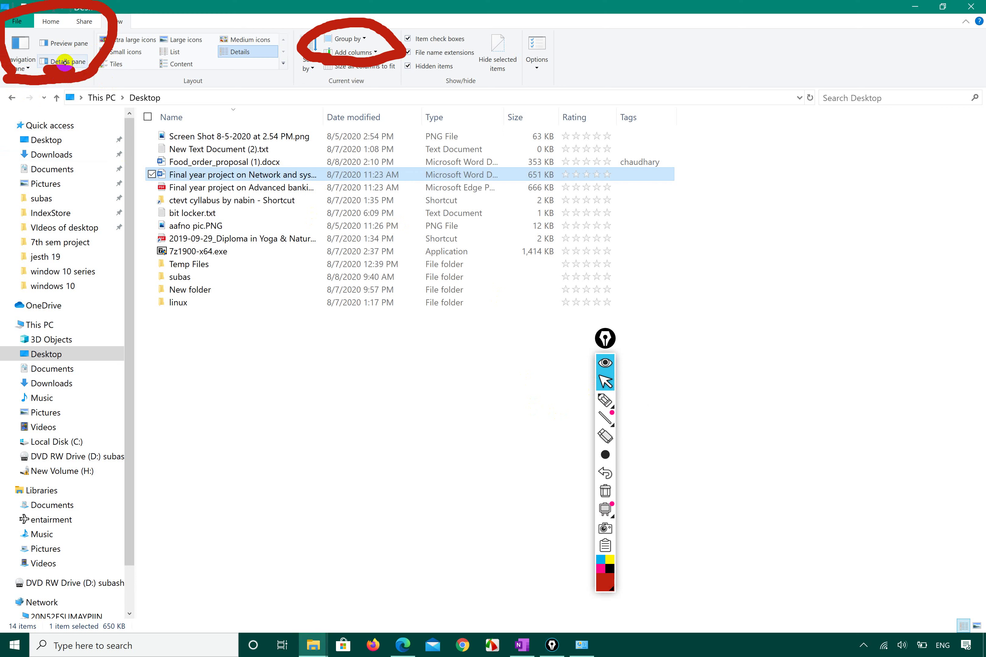
pyautogui.click(86, 24)
pyautogui.click(52, 26)
pyautogui.click(76, 25)
pyautogui.click(115, 25)
pyautogui.click(64, 62)
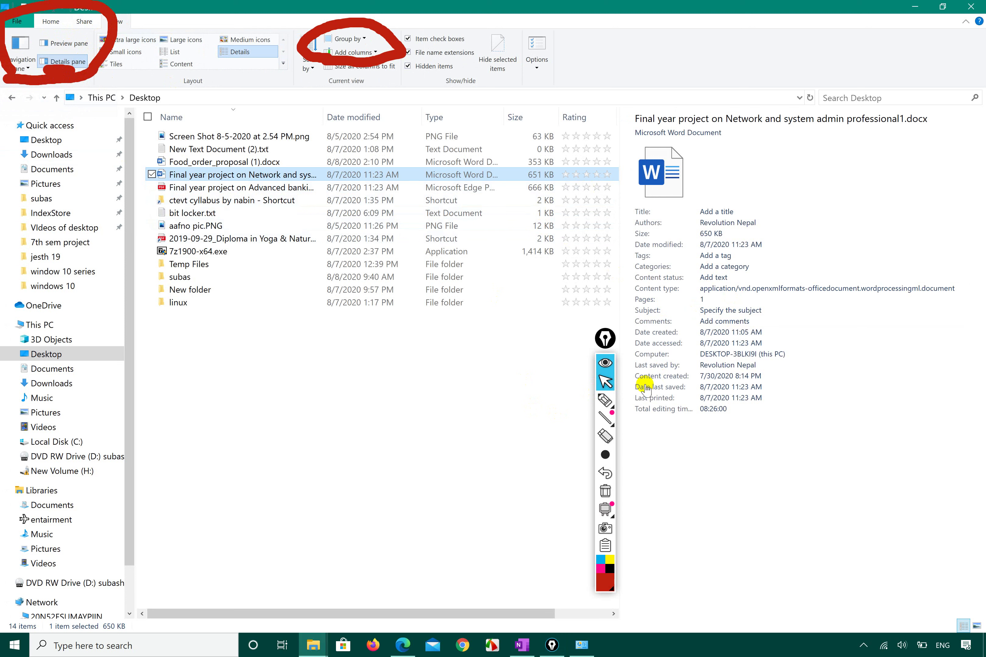
# Mark the Tags field in the Word document's details with a red pen stroke and return to the pointer tool.
pyautogui.click(606, 401)
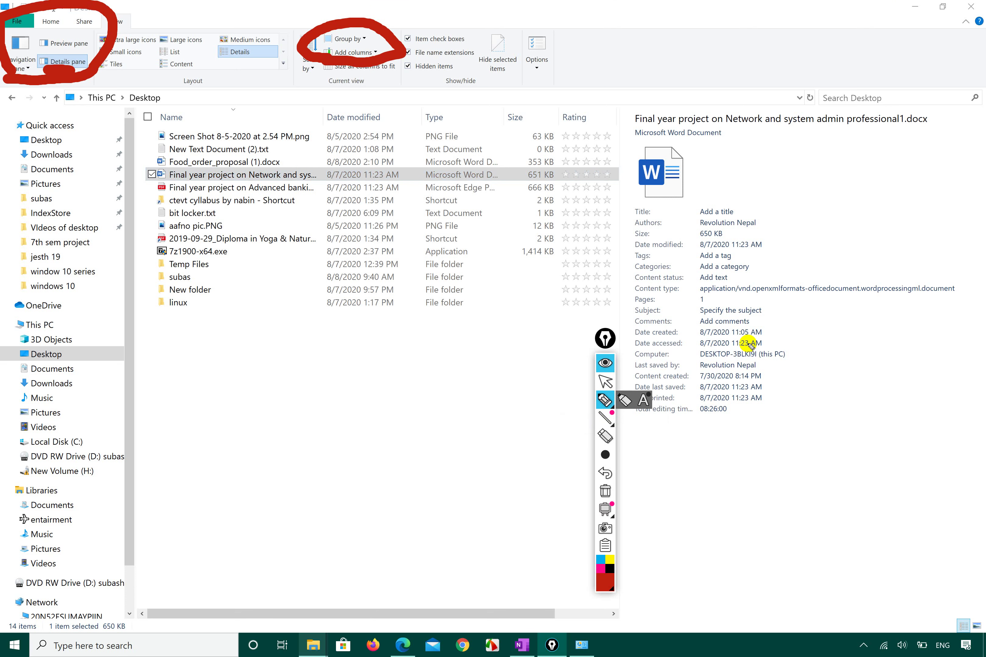
pyautogui.moveTo(684, 255)
pyautogui.mouseDown()
pyautogui.moveTo(810, 257)
pyautogui.moveTo(834, 223)
pyautogui.mouseUp()
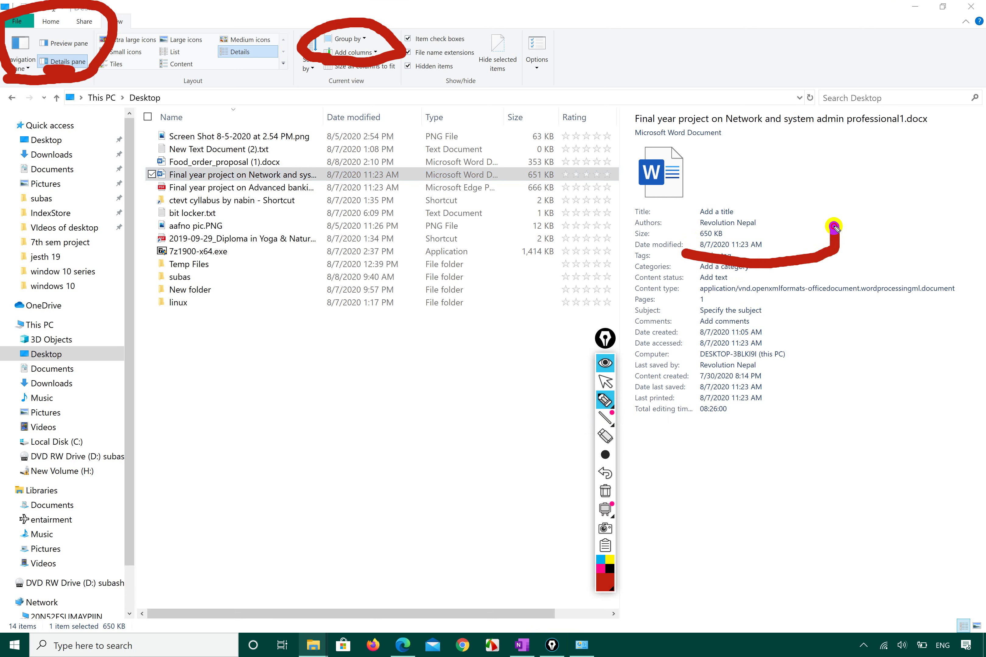
pyautogui.click(605, 380)
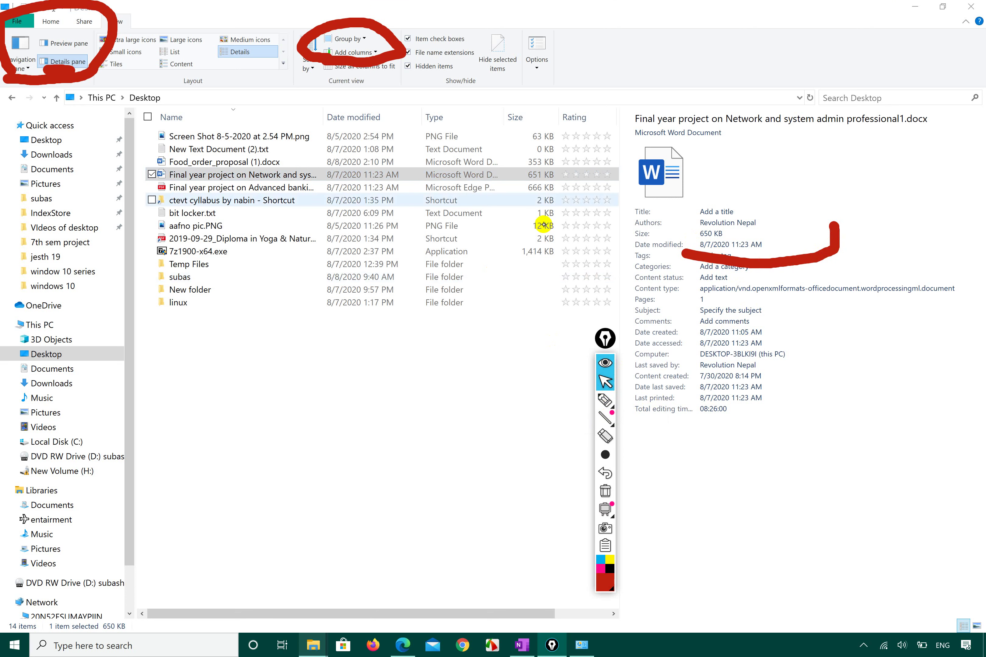
# Try to rate several Desktop files with their stars, refresh the folder in between, and reselect the Final year project on Network Word document.
pyautogui.click(588, 190)
pyautogui.click(588, 200)
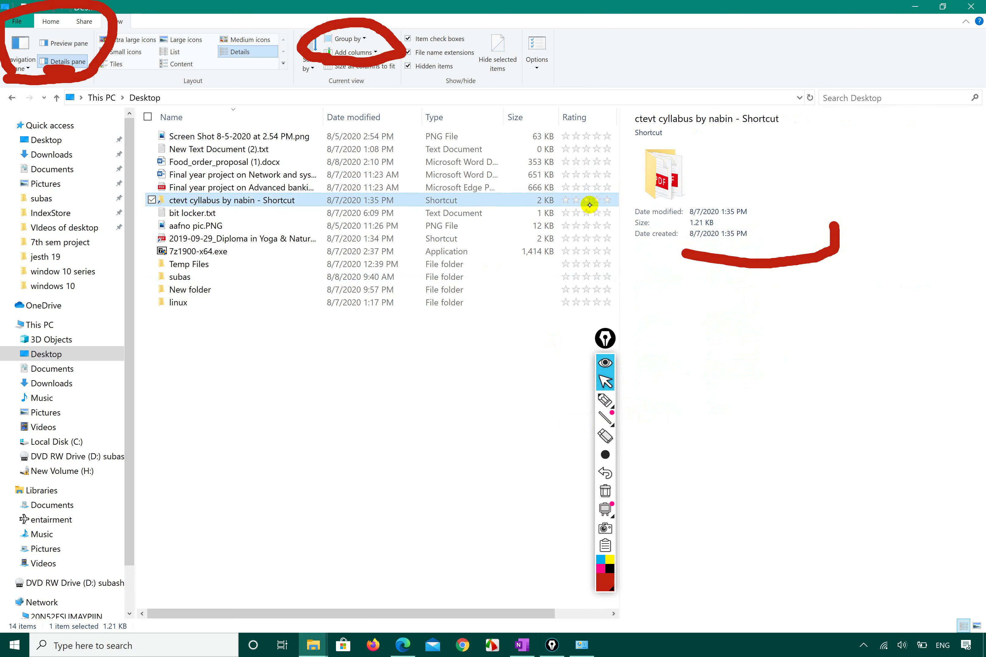
pyautogui.rightClick(373, 429)
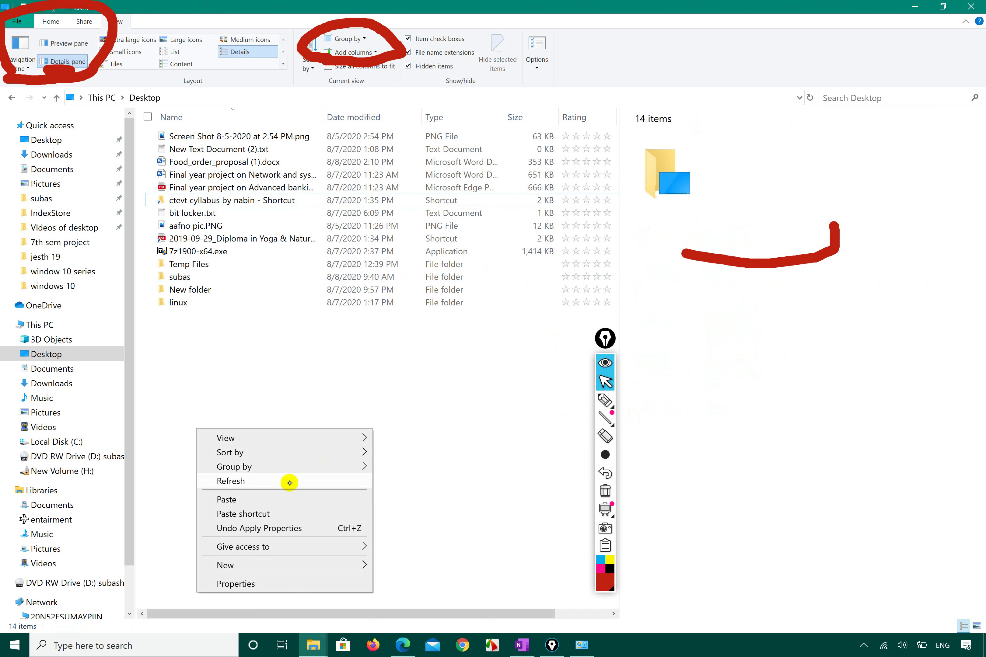
pyautogui.click(290, 483)
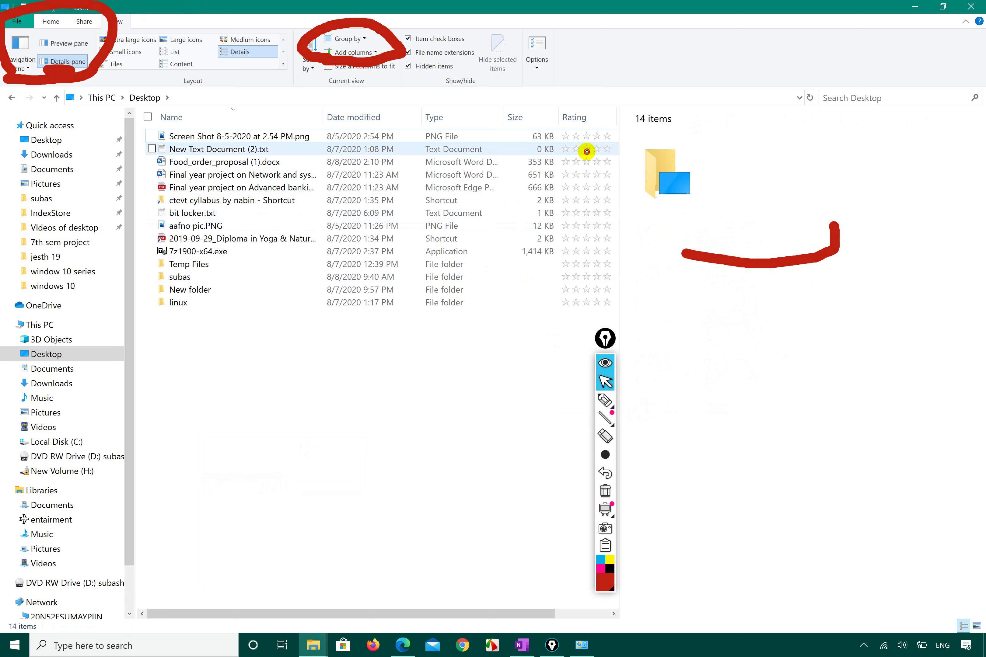
pyautogui.click(590, 150)
pyautogui.click(590, 135)
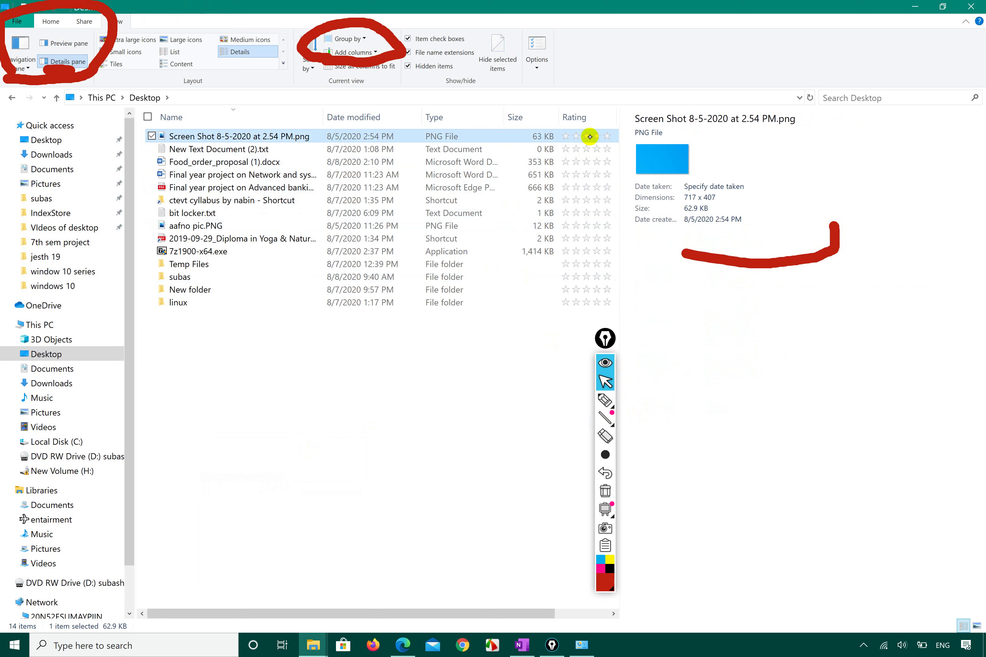
pyautogui.click(318, 170)
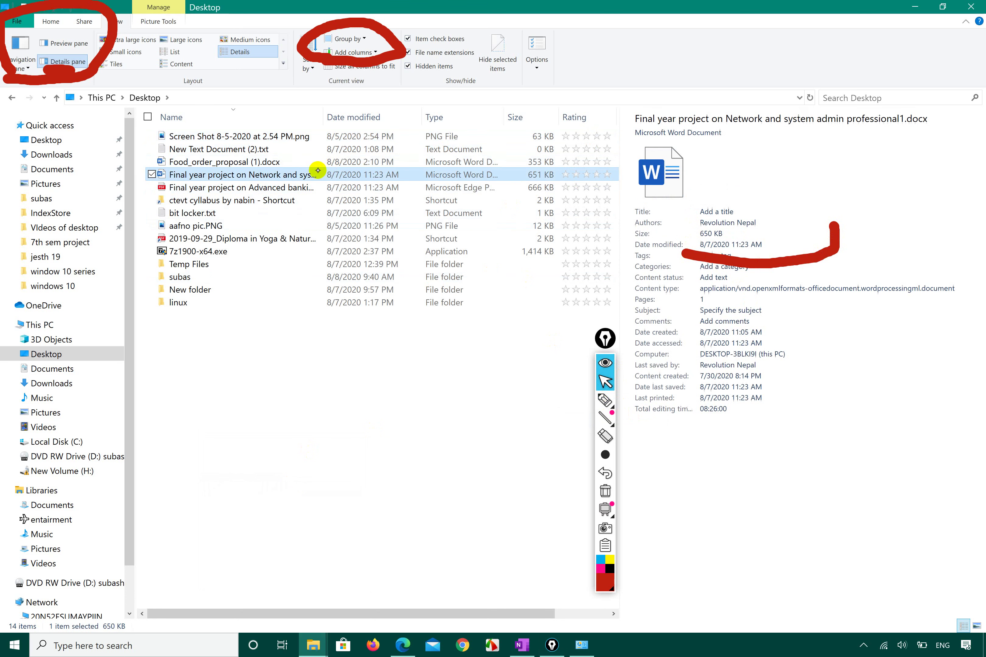
# Close the Desktop folder window and erase all red pen marks from the screen.
pyautogui.click(972, 6)
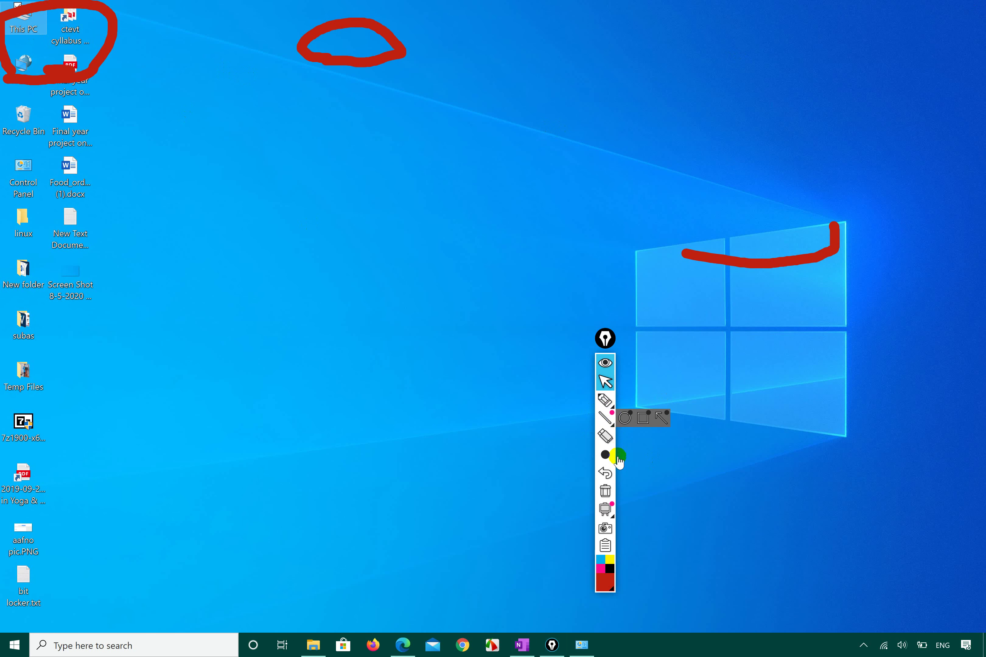
pyautogui.click(605, 491)
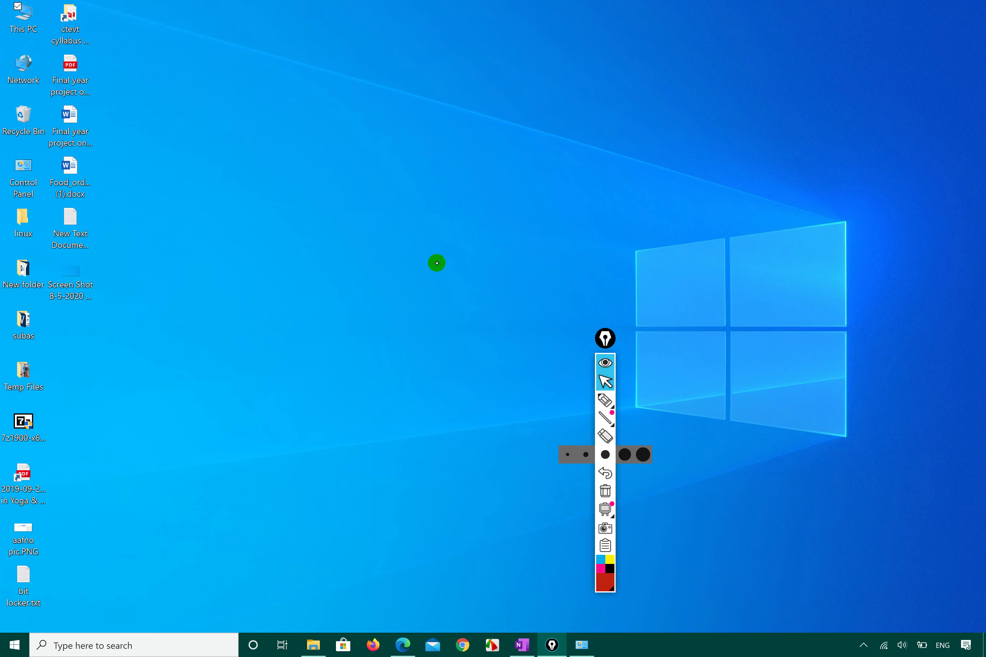
# Reopen the Desktop folder from This PC and view the details of New Text Document (2).txt and Screen Shot 8-5-2020 at 2.54 PM.png.
pyautogui.doubleClick(20, 19)
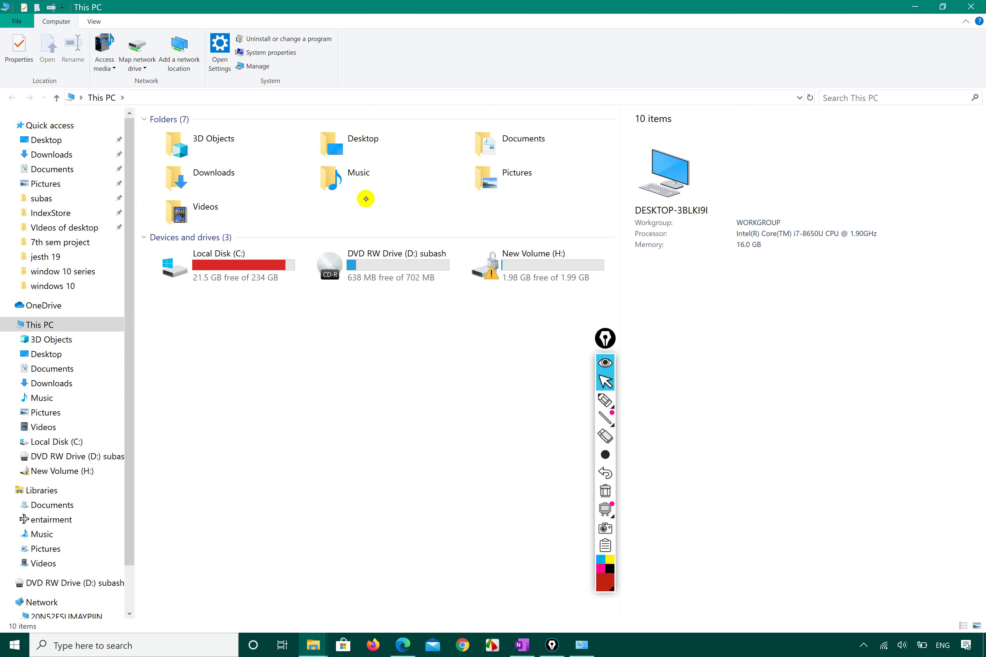
pyautogui.click(398, 138)
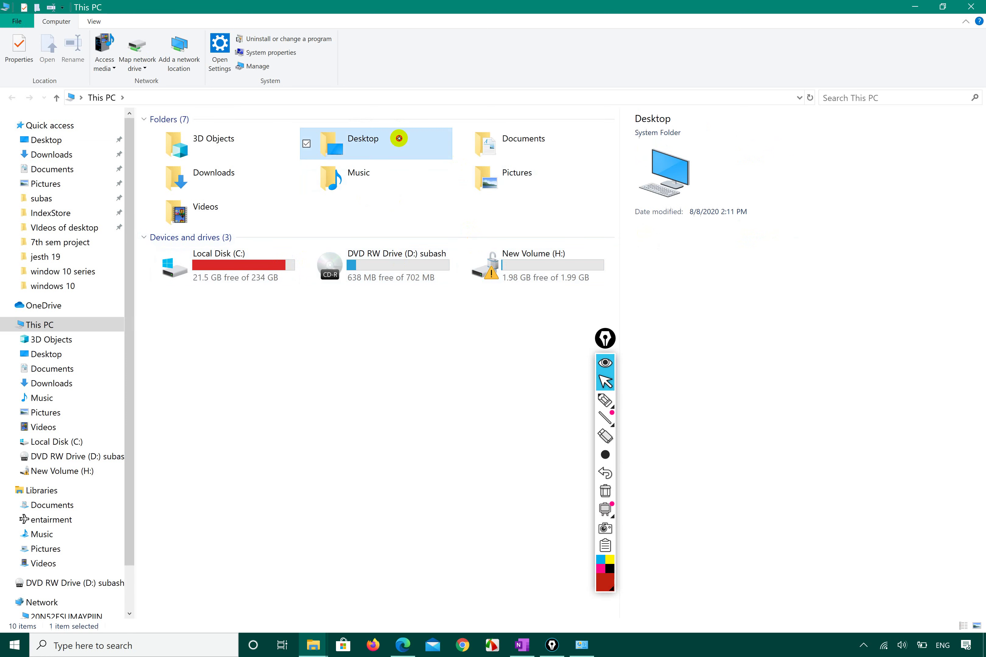
pyautogui.doubleClick(398, 138)
pyautogui.click(449, 148)
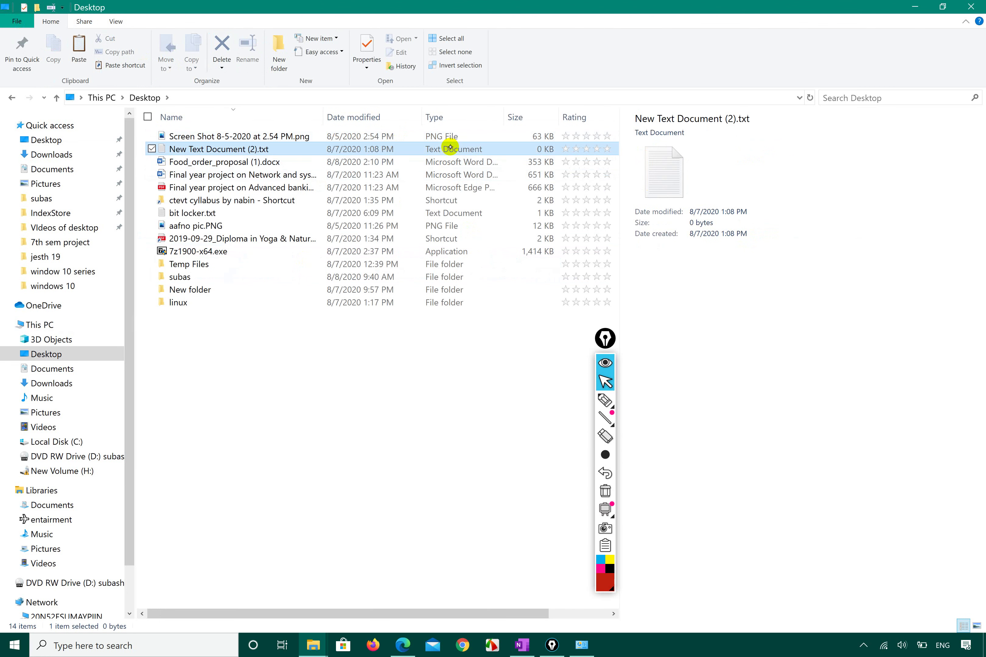
pyautogui.click(518, 131)
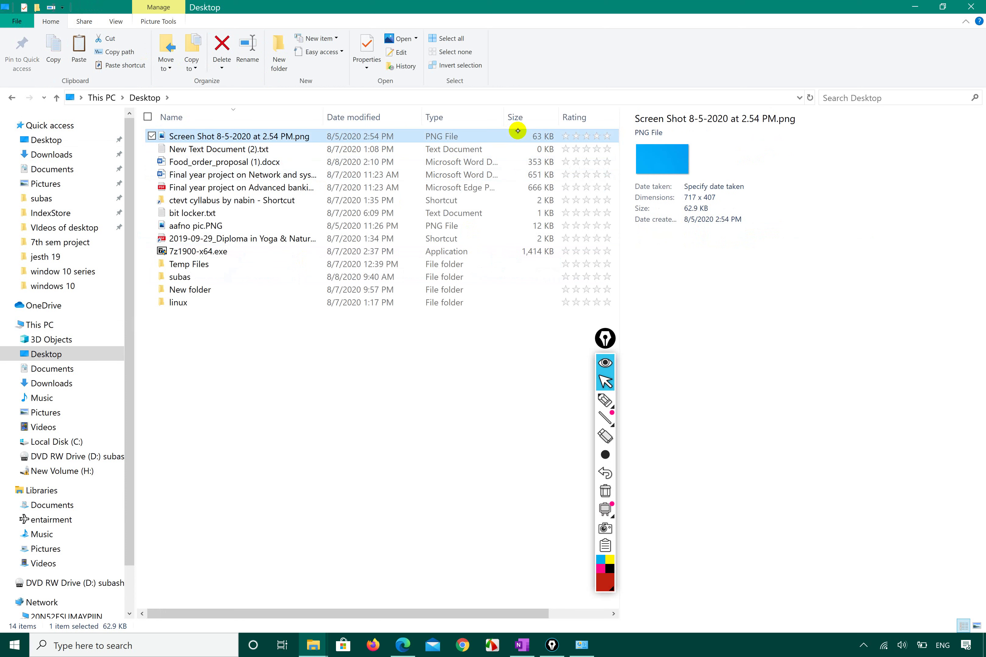
# Select the Final year project on Network Word document and open its Tags field for editing.
pyautogui.press('Down')
pyautogui.press('Down')
pyautogui.press('Down')
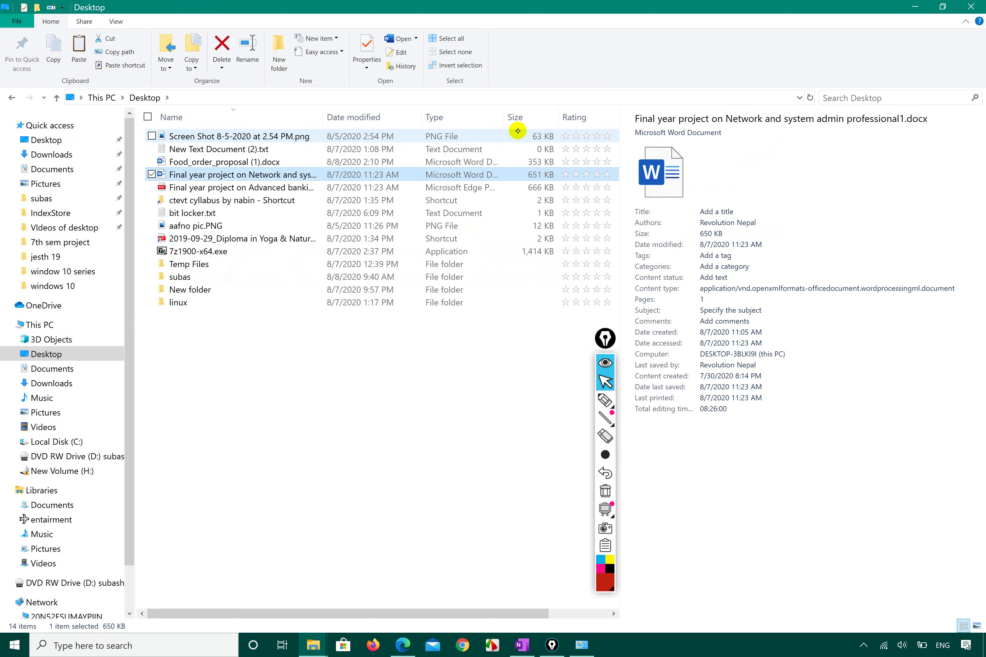
pyautogui.click(714, 278)
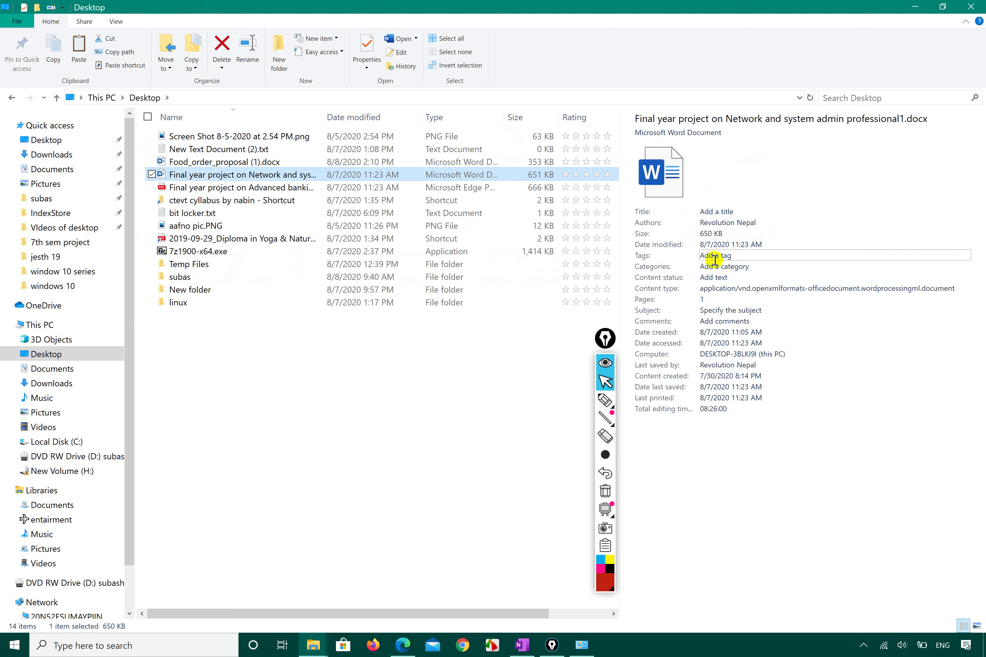
pyautogui.click(730, 255)
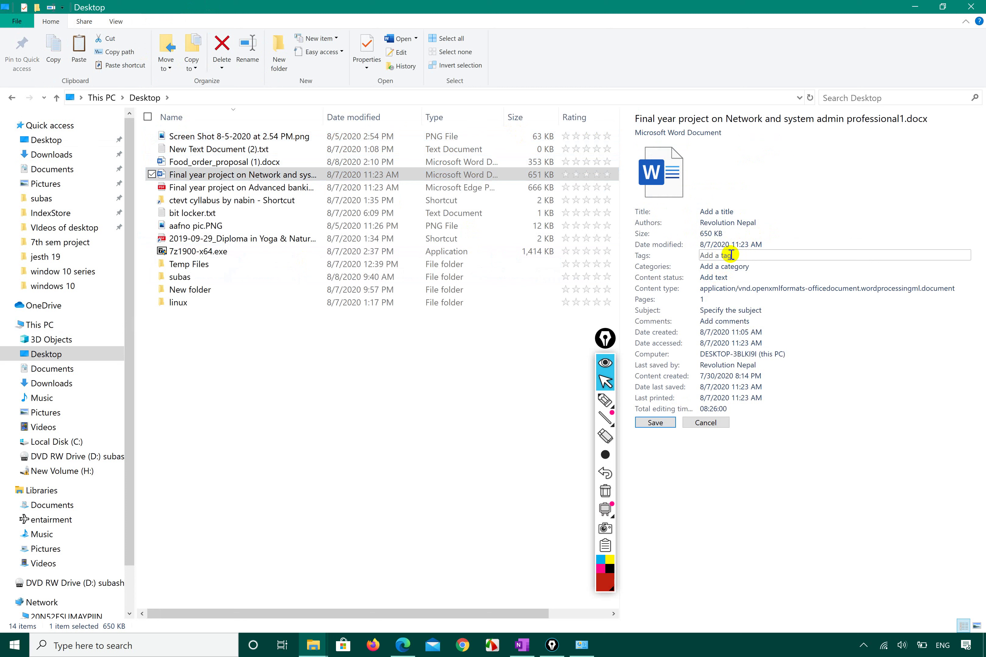
pyautogui.write('word;')
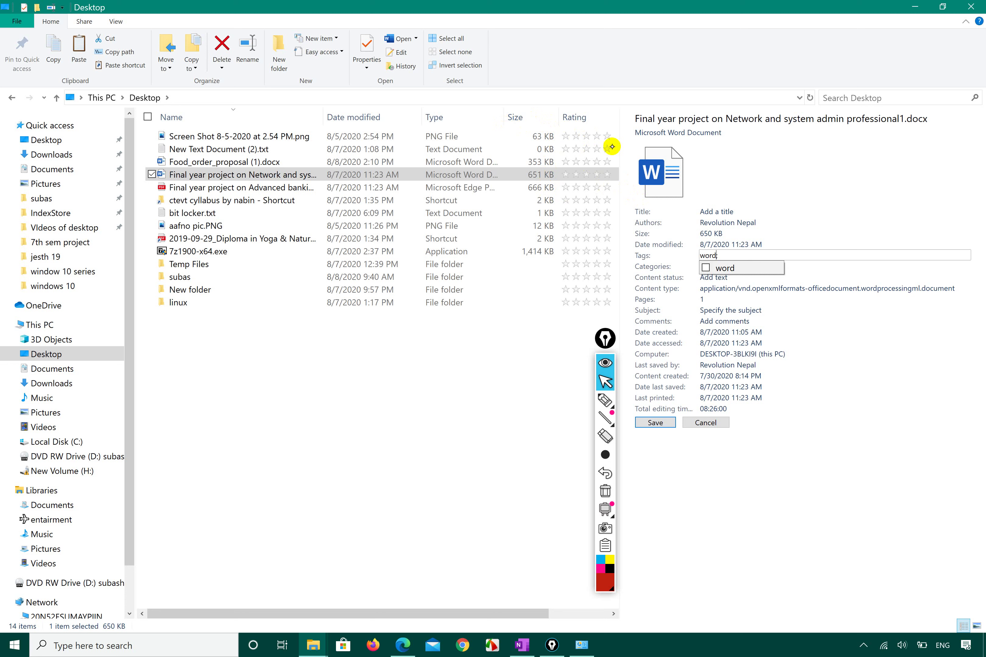
pyautogui.press('BackSpace')
pyautogui.press('BackSpace')
pyautogui.press('BackSpace')
pyautogui.press('BackSpace')
pyautogui.press('BackSpace')
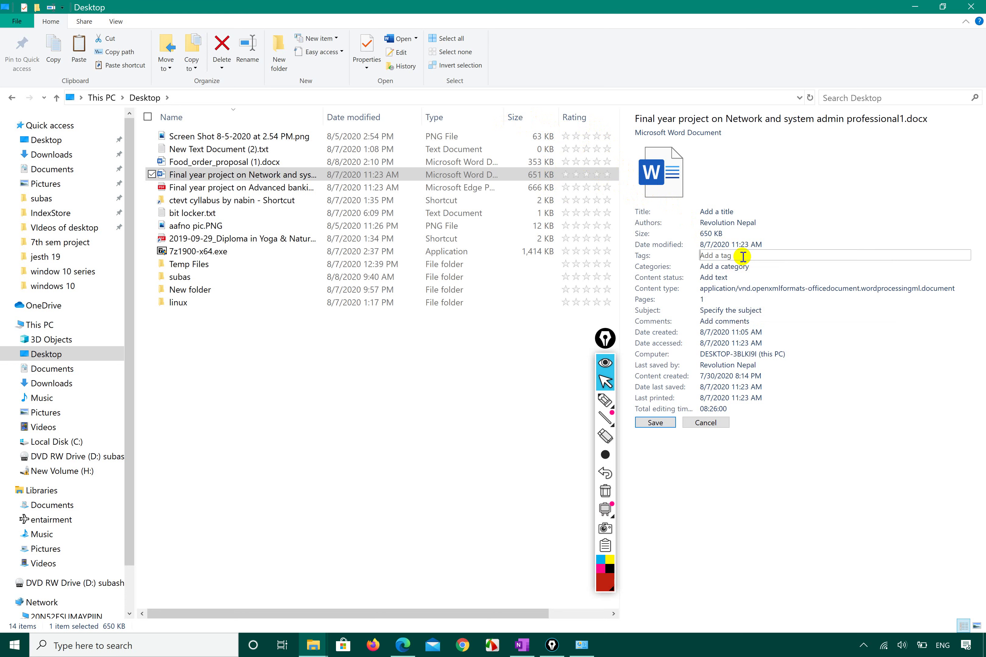
# Tag the selected Word document with entairtainment and save the change.
pyautogui.write('datbs;')
pyautogui.write('enta;')
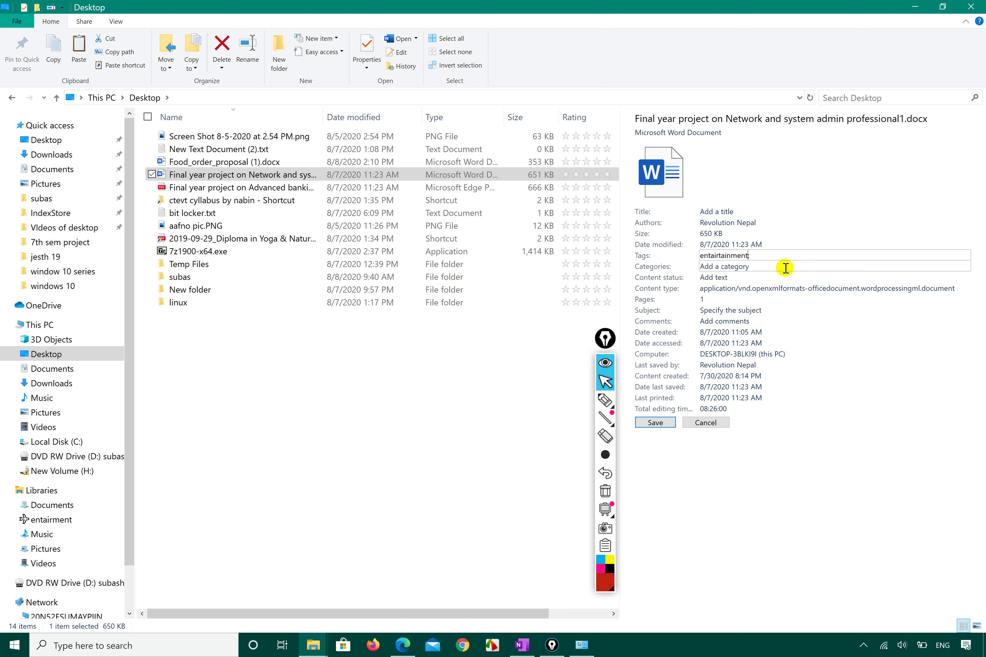
pyautogui.click(656, 423)
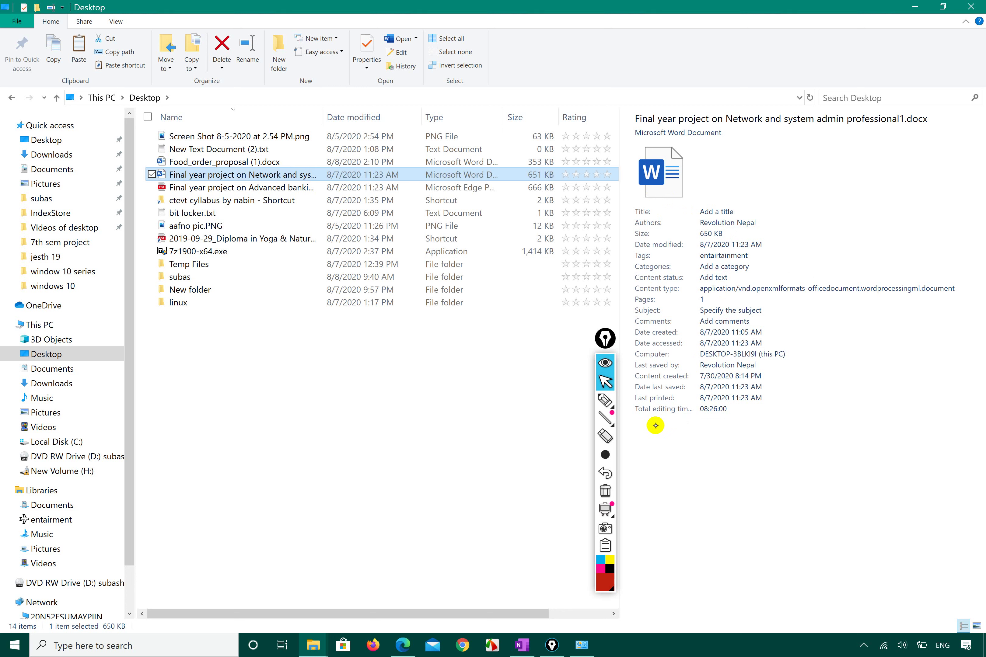
# Check the Tags entry in the Word document's detailed properties and close the properties dialog.
pyautogui.rightClick(598, 175)
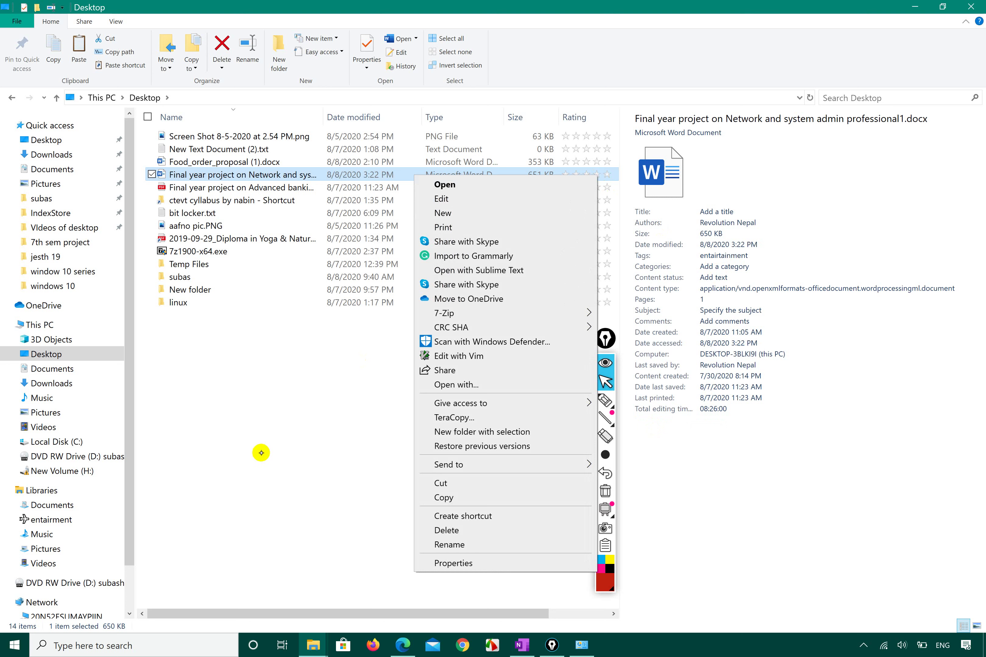
pyautogui.click(491, 562)
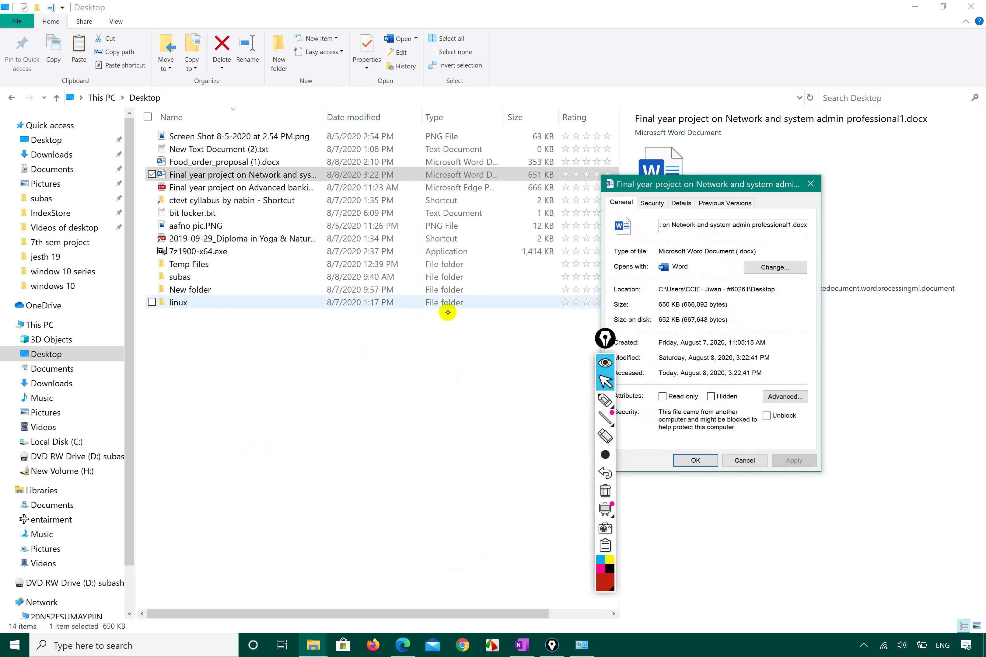
pyautogui.click(681, 202)
pyautogui.scroll(-5, 732, 268)
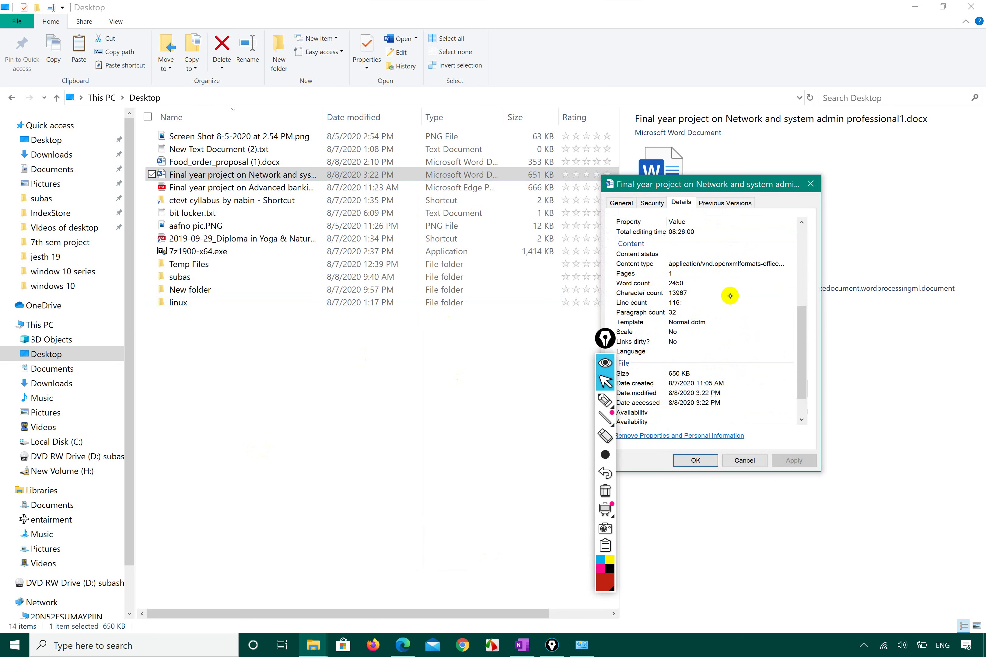
pyautogui.scroll(5, 730, 296)
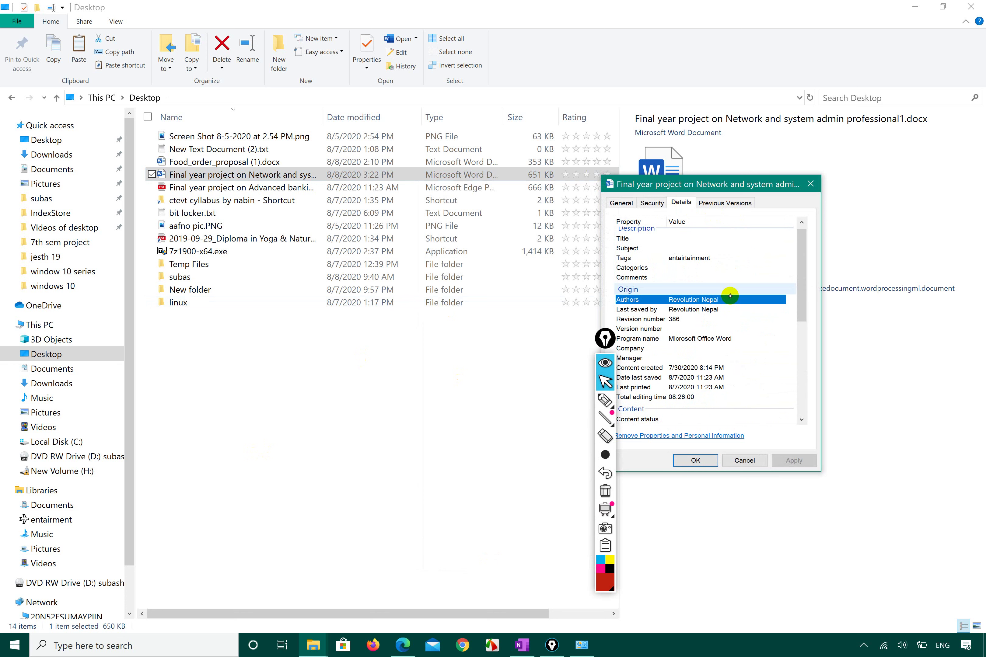
pyautogui.click(811, 183)
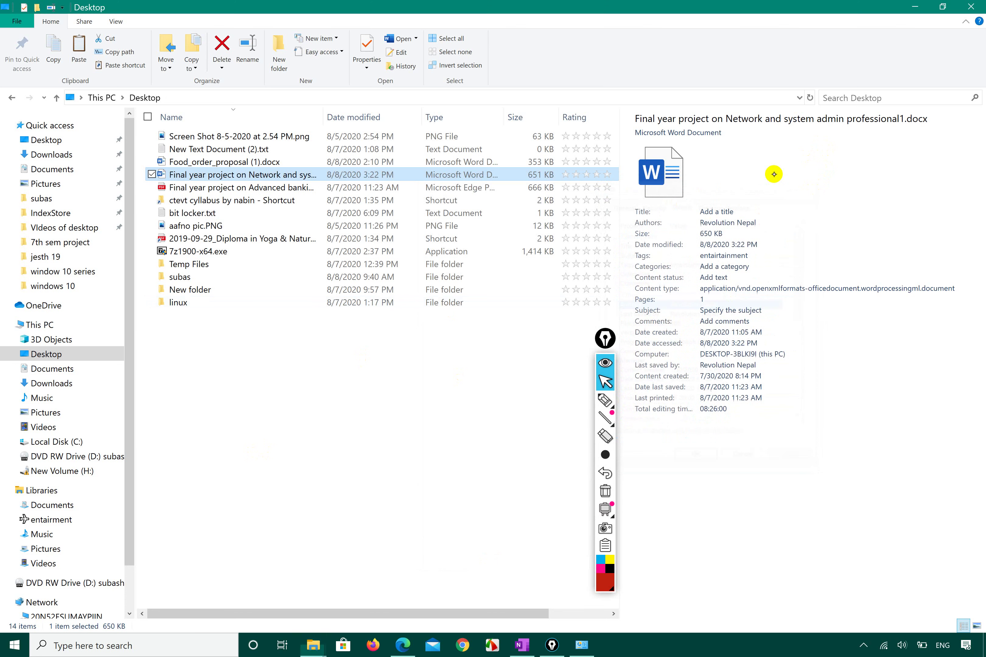
# Open the ctevt cyllabus shortcut's folder and view the details of the Computer Operator and Computer System Administrator PDFs.
pyautogui.click(225, 202)
pyautogui.doubleClick(226, 201)
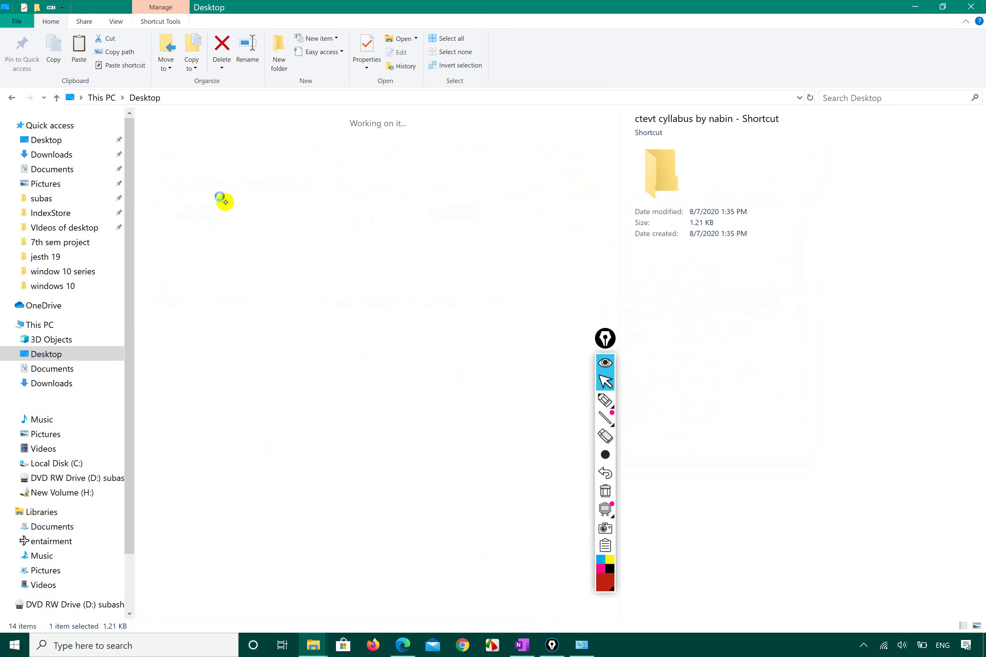
pyautogui.click(219, 197)
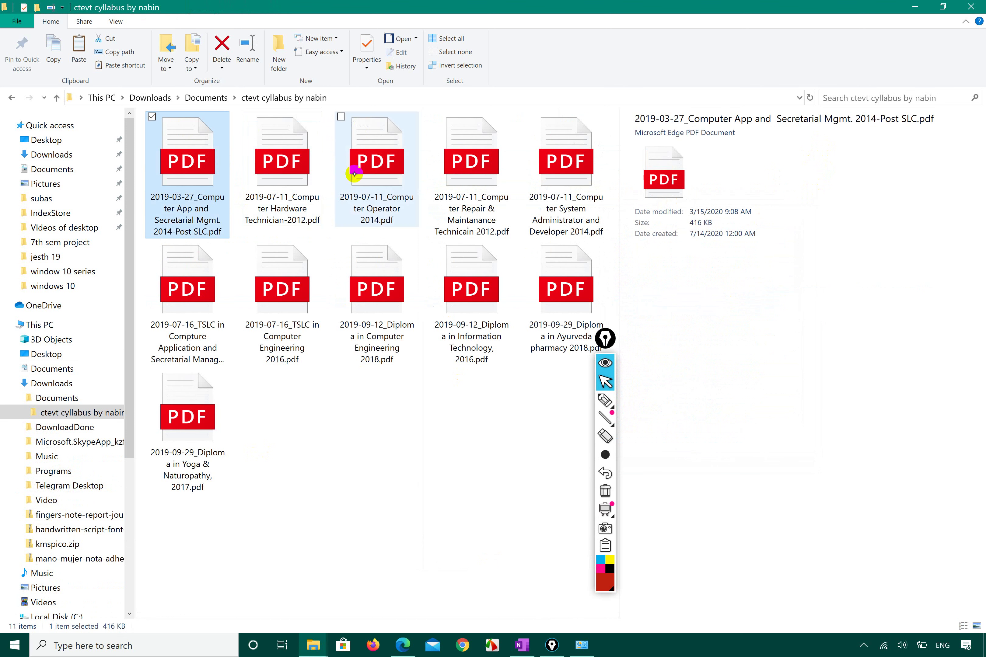
pyautogui.click(395, 170)
pyautogui.click(566, 174)
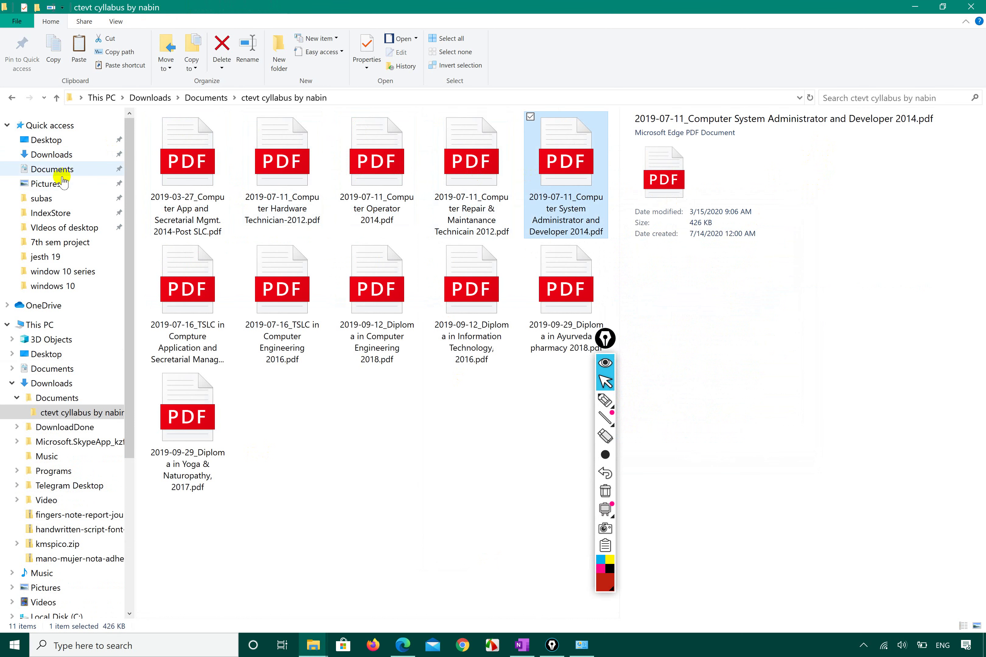
# Open the Downloads folder and view the details of its Word documents, citation-336796578.txt and Proposal 7th sem.pdf.
pyautogui.click(49, 154)
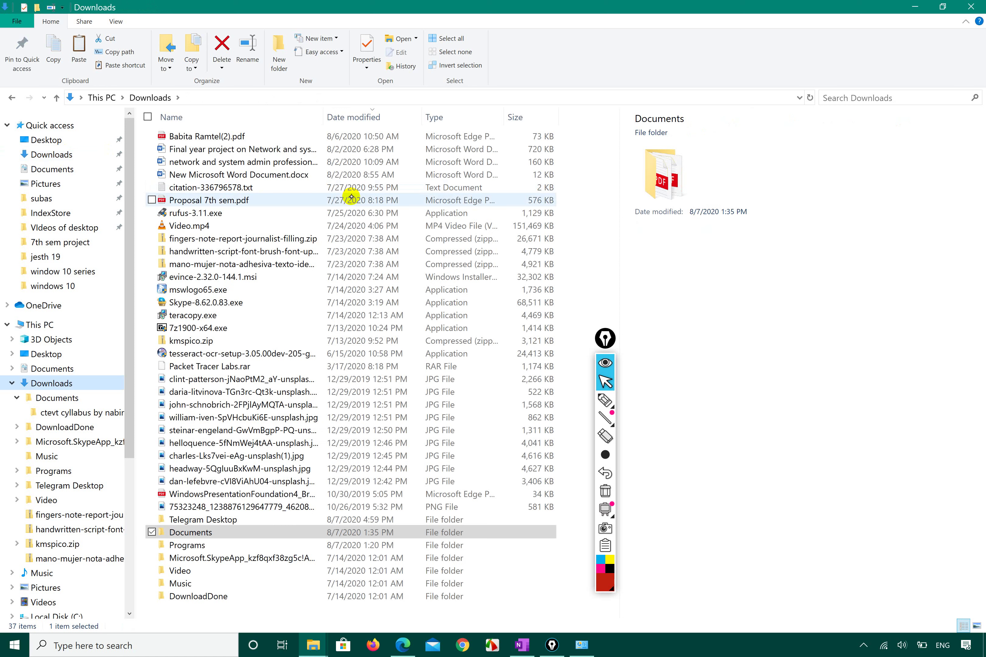
pyautogui.click(254, 149)
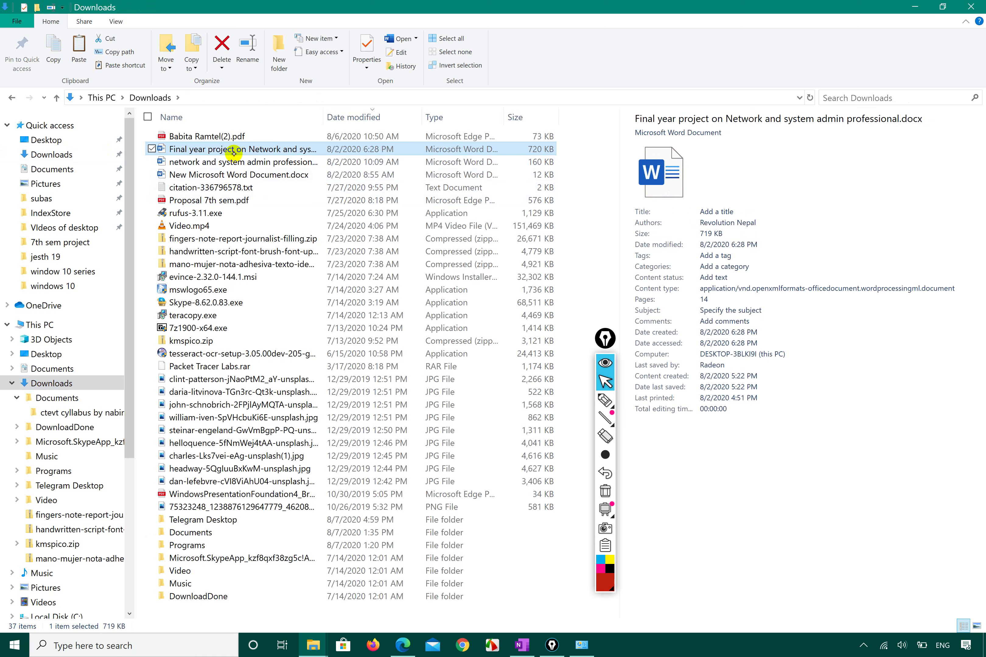
pyautogui.click(259, 163)
pyautogui.click(267, 185)
pyautogui.click(268, 197)
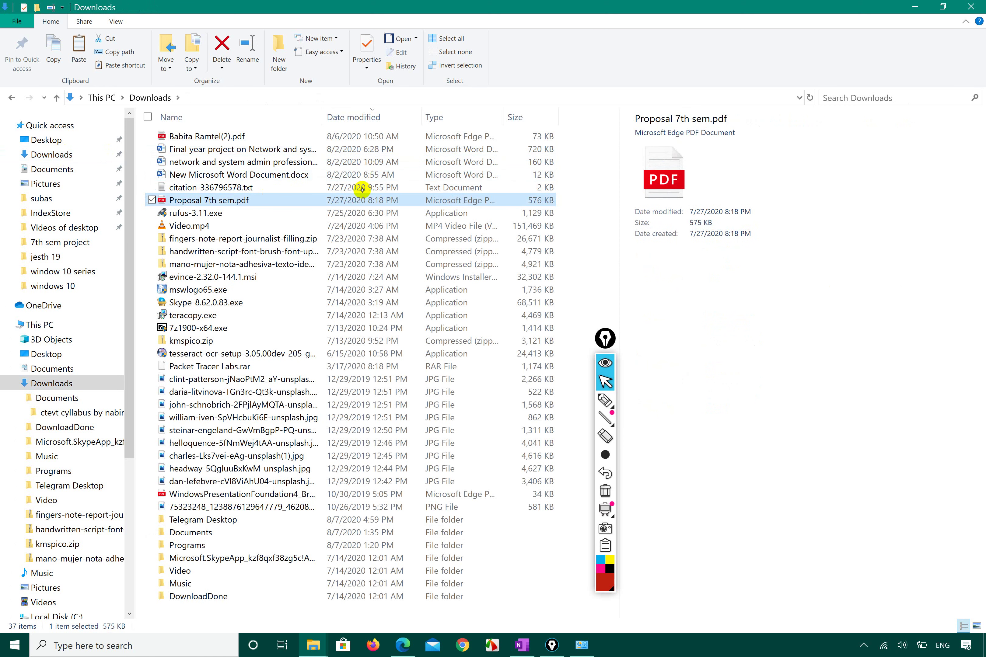
# Compare the details of application, compressed and JPG files in Downloads, ending on charles-Lks7vei-eAg-unsplash(1).jpg.
pyautogui.click(353, 214)
pyautogui.click(332, 264)
pyautogui.click(289, 354)
pyautogui.click(289, 405)
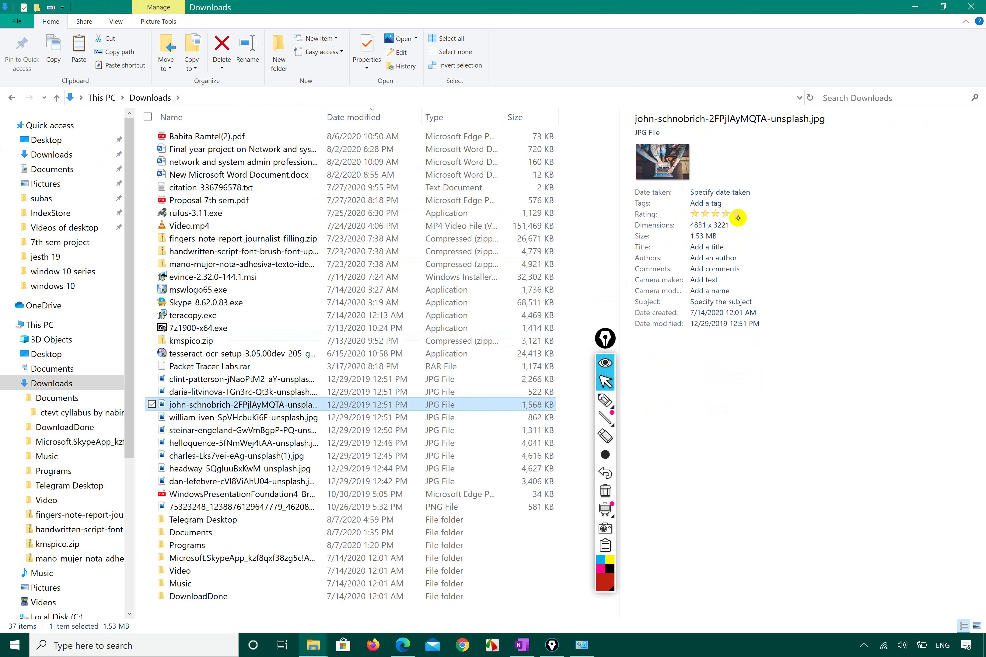
pyautogui.click(287, 429)
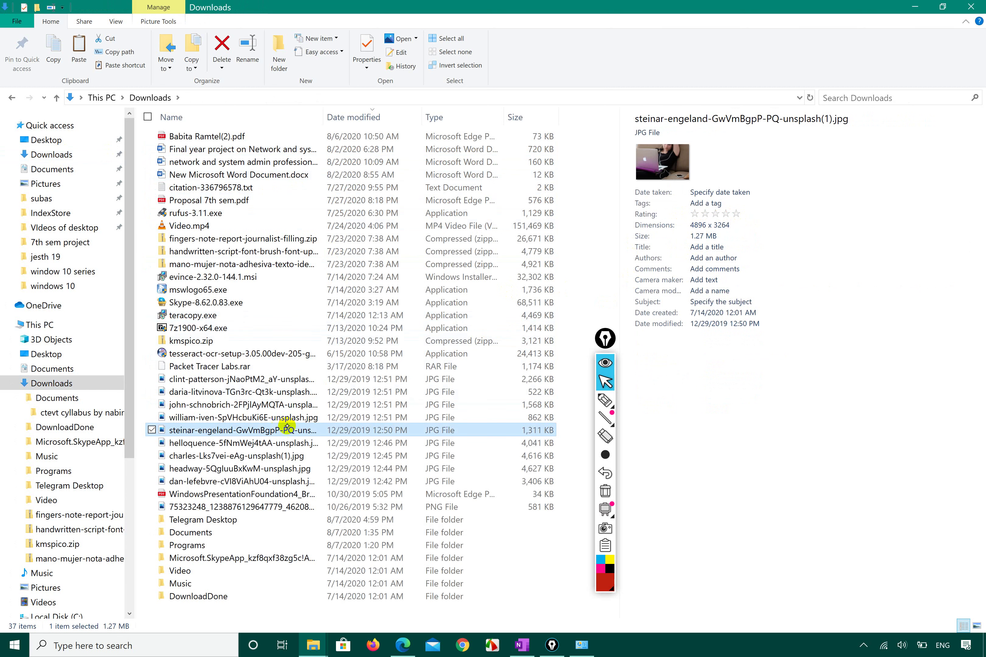
pyautogui.click(316, 455)
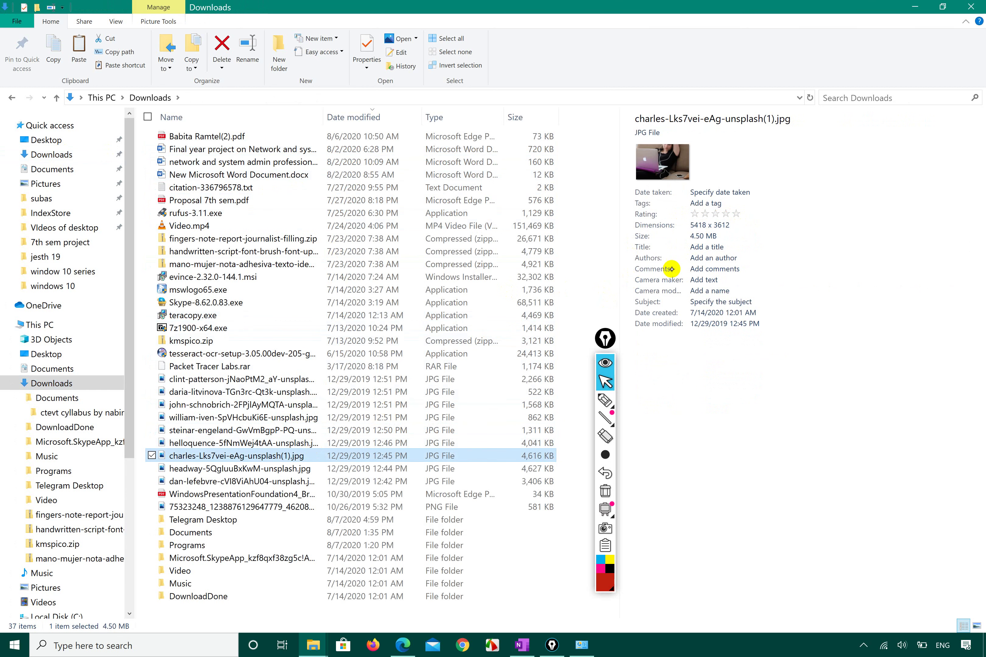
# Circle the Tags and Rating fields in the image's details with the red pen and return to the pointer tool.
pyautogui.click(605, 400)
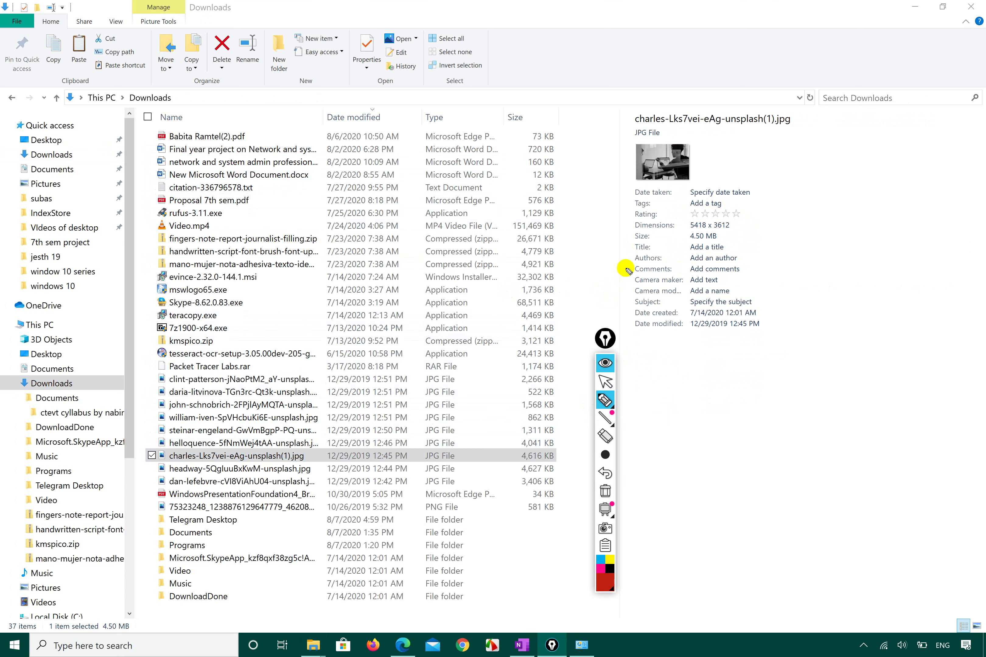
pyautogui.moveTo(631, 221)
pyautogui.mouseDown()
pyautogui.moveTo(773, 214)
pyautogui.moveTo(665, 175)
pyautogui.moveTo(624, 209)
pyautogui.moveTo(636, 222)
pyautogui.mouseUp()
pyautogui.click(605, 382)
# Rate charles-Lks7vei-eAg-unsplash(1).jpg four stars and save the rating.
pyautogui.click(708, 213)
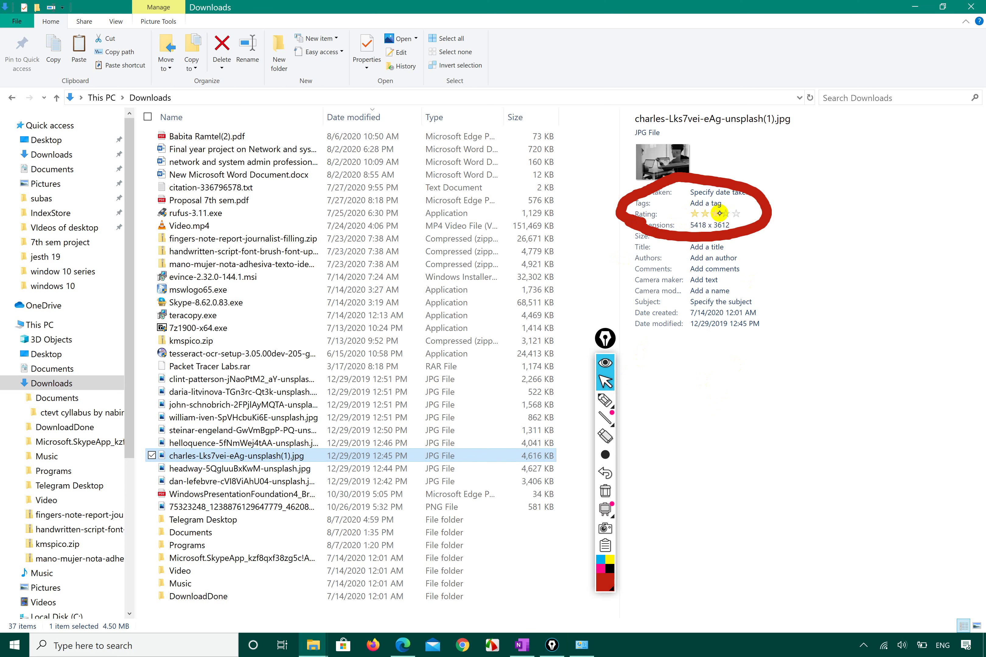
pyautogui.click(722, 214)
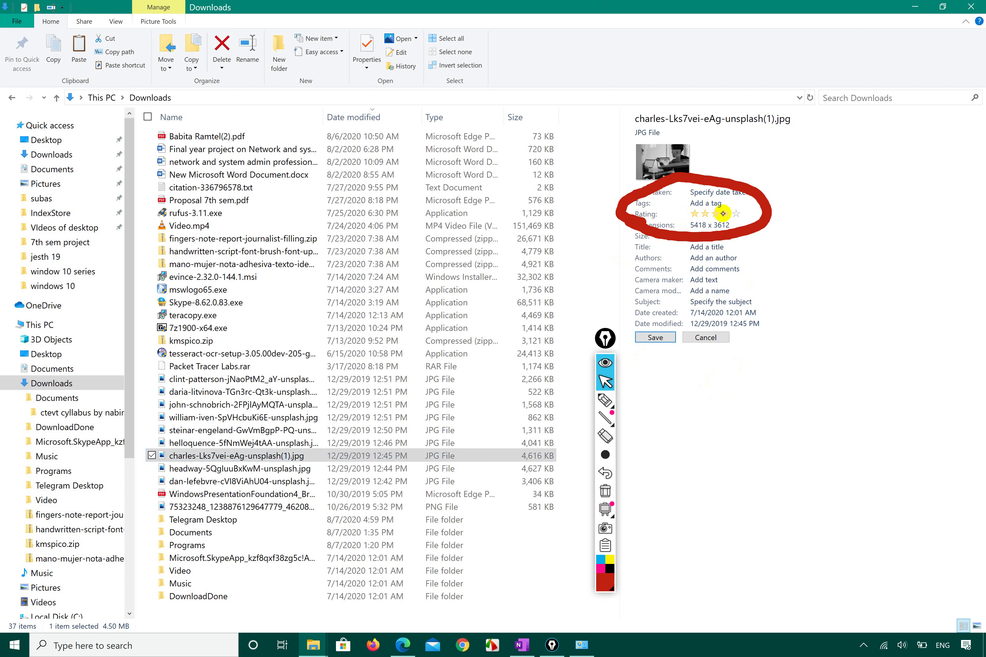
pyautogui.click(656, 338)
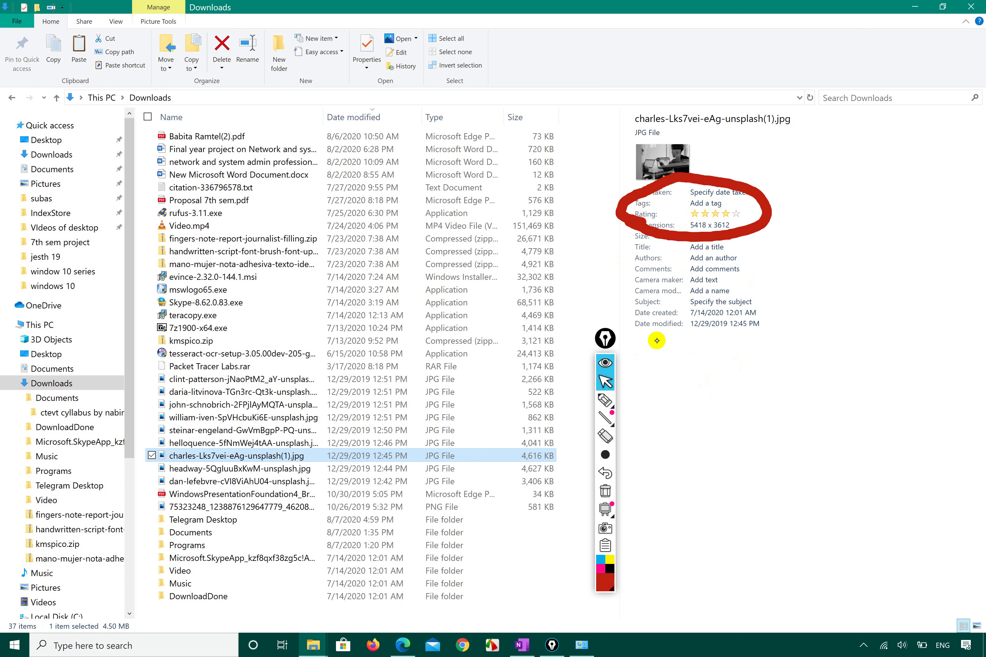
# Rate headway-5QgIuuBxKwM-unsplash.jpg five stars and save the rating.
pyautogui.click(521, 469)
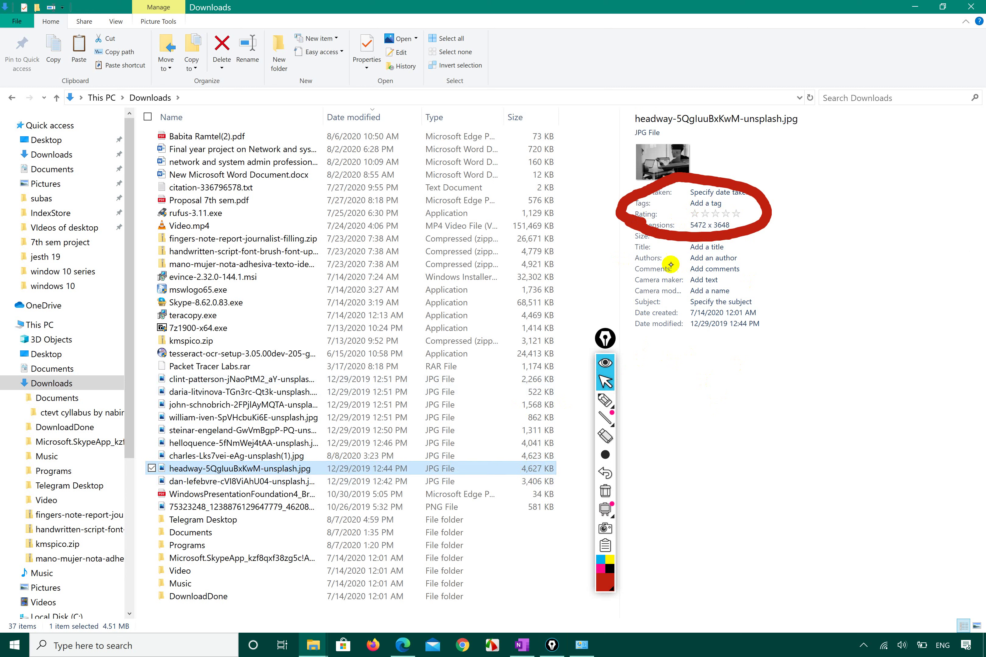
pyautogui.click(736, 214)
pyautogui.click(653, 338)
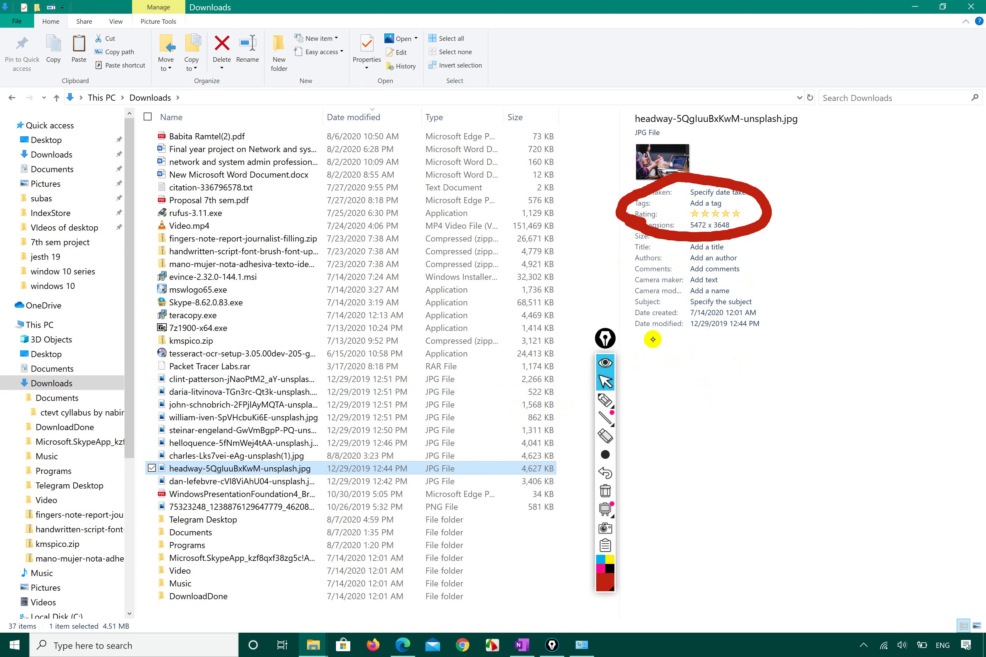
# Tag headway-5QgIuuBxKwM-unsplash.jpg with computer and save the tag.
pyautogui.click(718, 203)
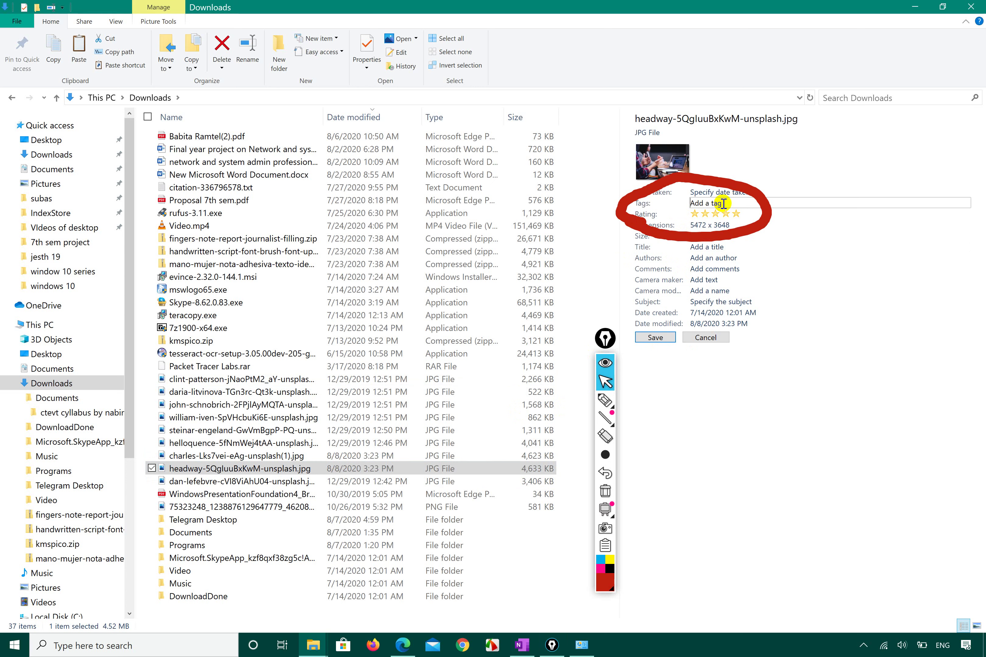
pyautogui.write('comp')
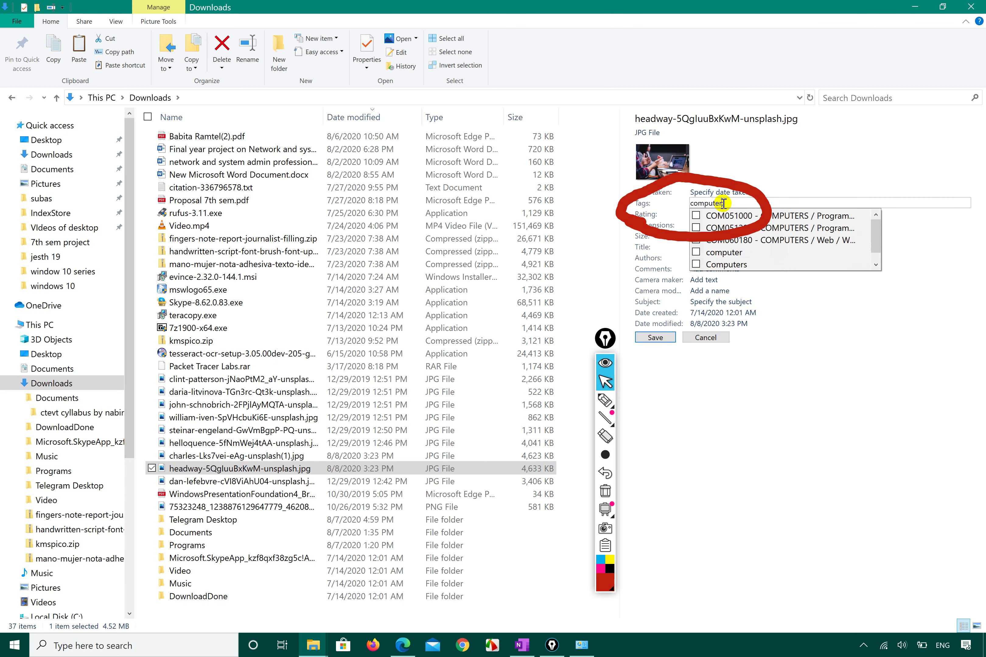
pyautogui.write('uter')
pyautogui.press('Return')
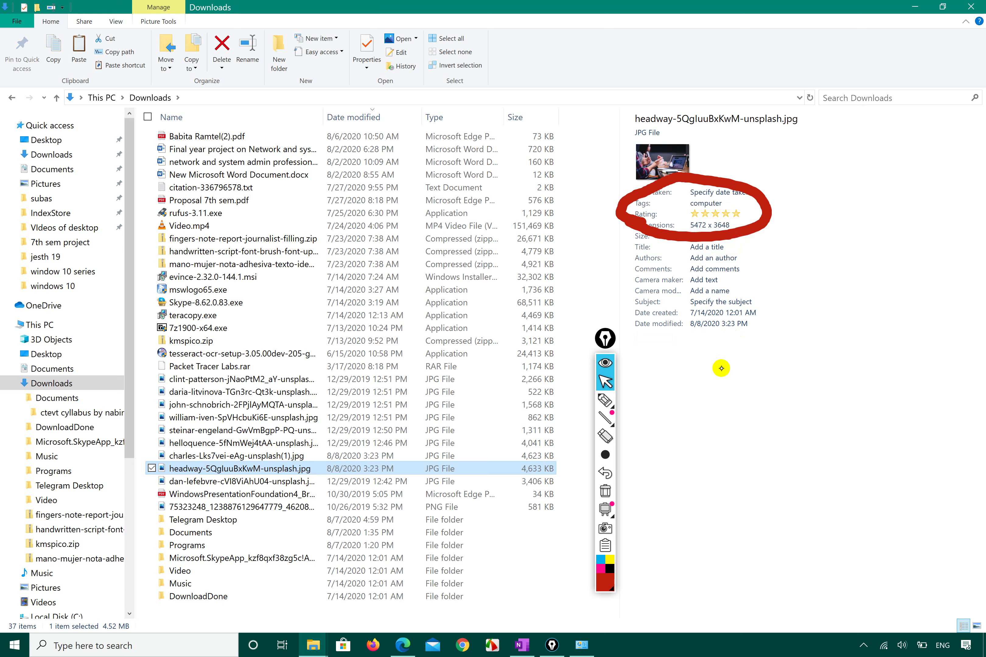
# Hide the Details pane and add the Rating column to the Downloads file list.
pyautogui.click(117, 22)
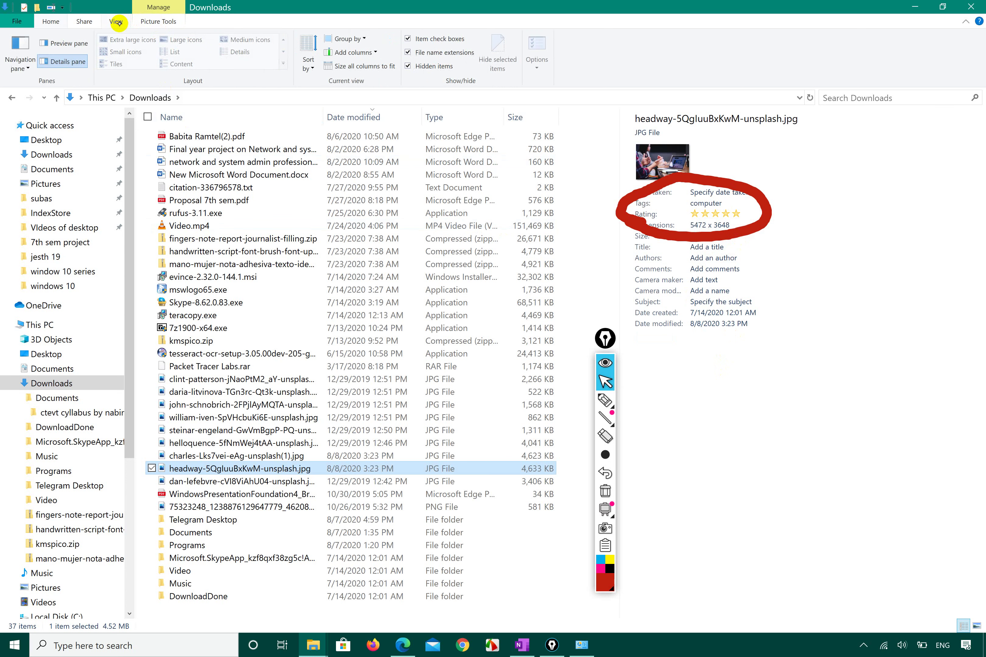
pyautogui.click(62, 61)
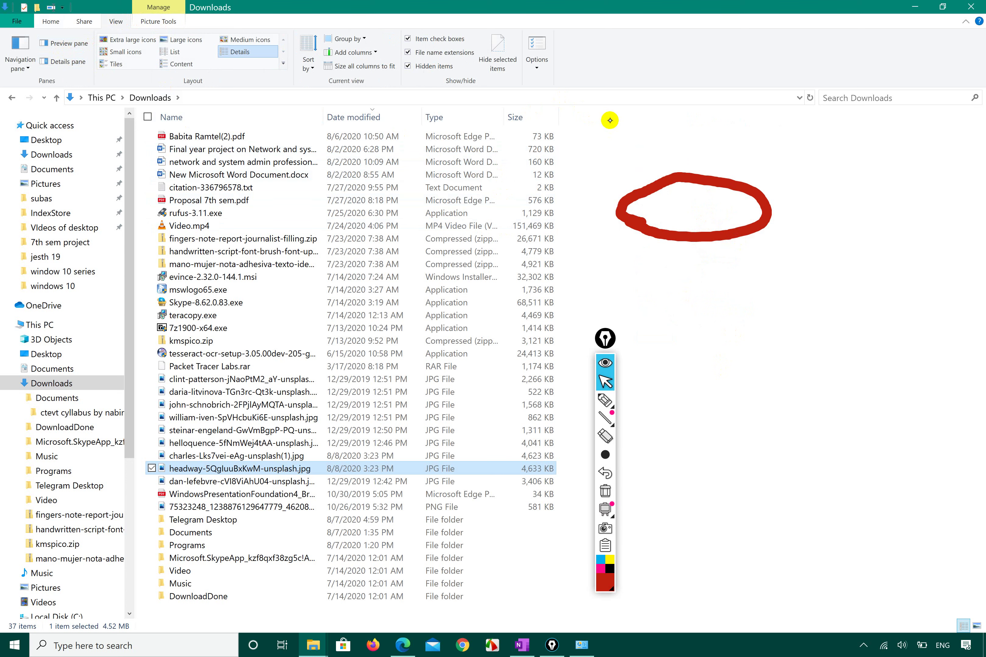
pyautogui.rightClick(601, 117)
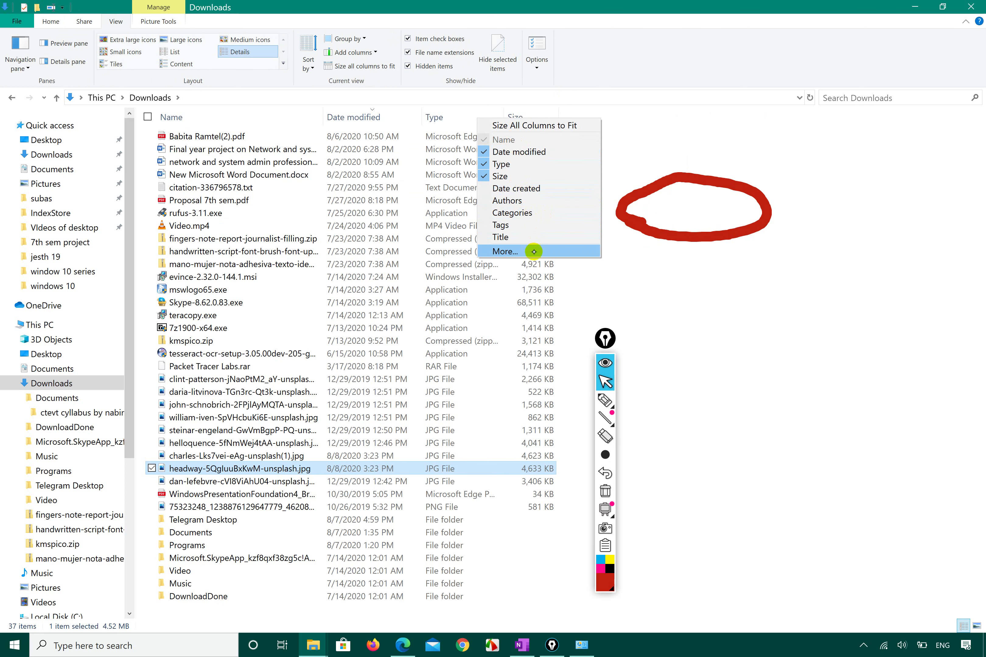
pyautogui.click(533, 252)
pyautogui.scroll(-10, 486, 287)
pyautogui.scroll(-15, 486, 287)
pyautogui.scroll(15, 486, 287)
pyautogui.scroll(5, 485, 287)
pyautogui.scroll(-1, 444, 340)
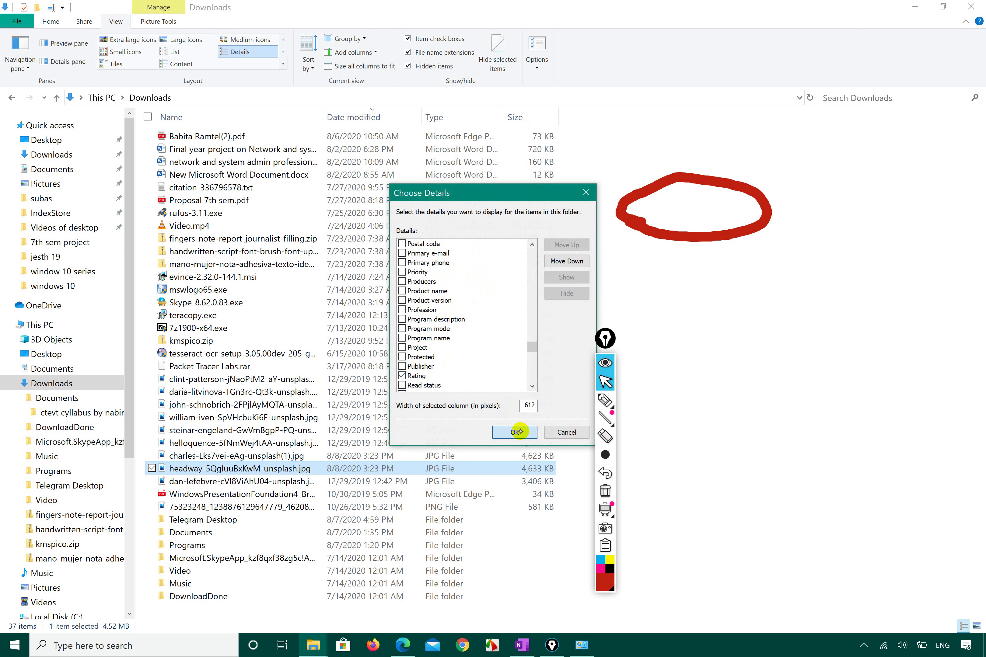
pyautogui.click(517, 431)
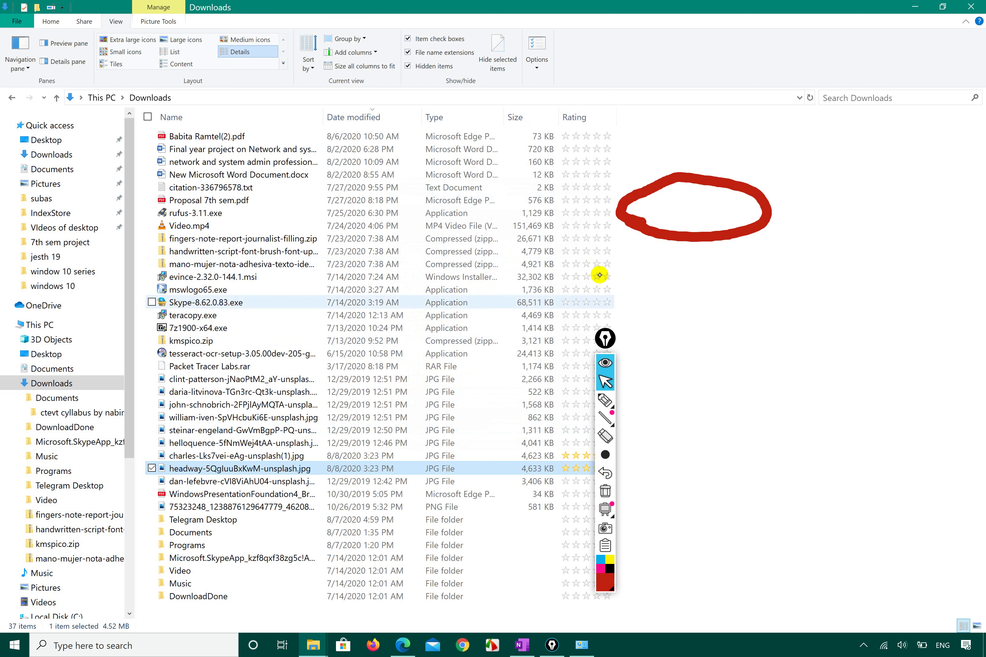
# Show the Details pane for dan-lefebvre-cVI8ViAhU04-unsplash.jpg and clear the red annotation from the screen.
pyautogui.moveTo(605, 338); pyautogui.dragTo(822, 214)
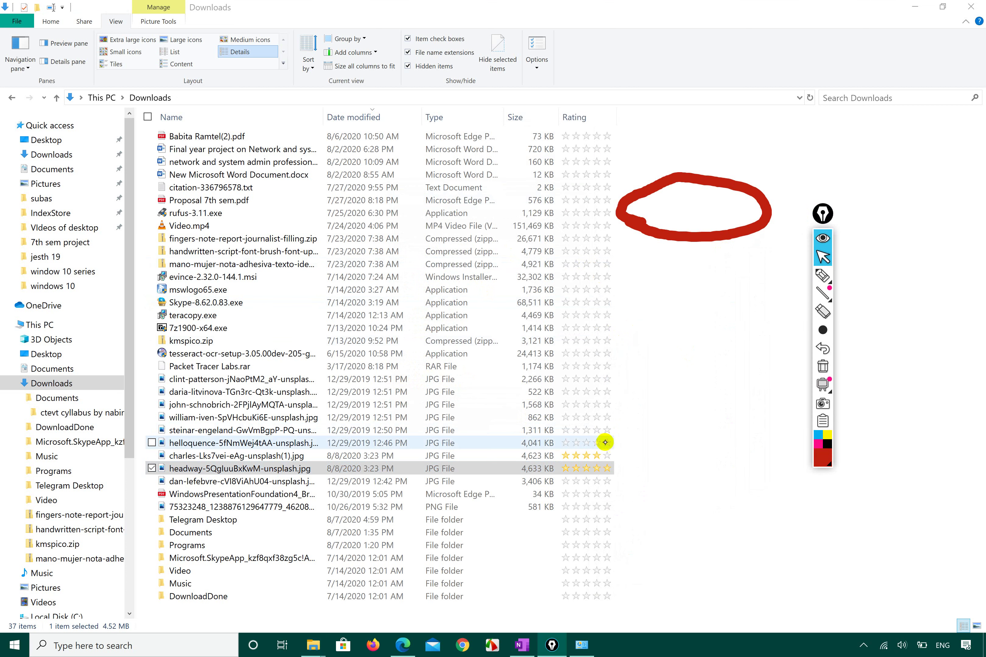
pyautogui.click(600, 455)
pyautogui.click(597, 479)
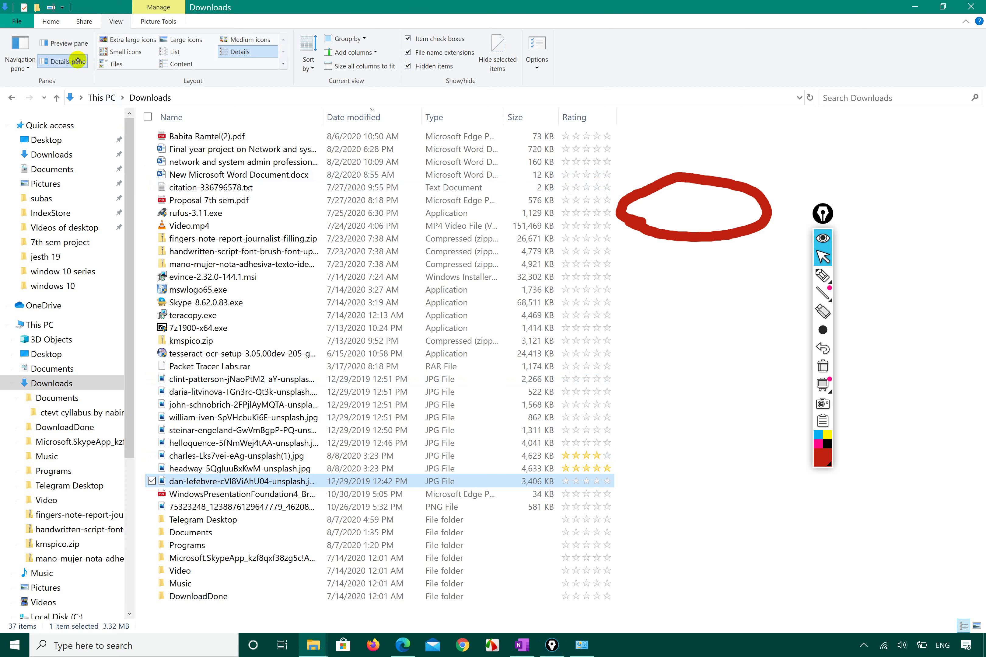
pyautogui.click(64, 61)
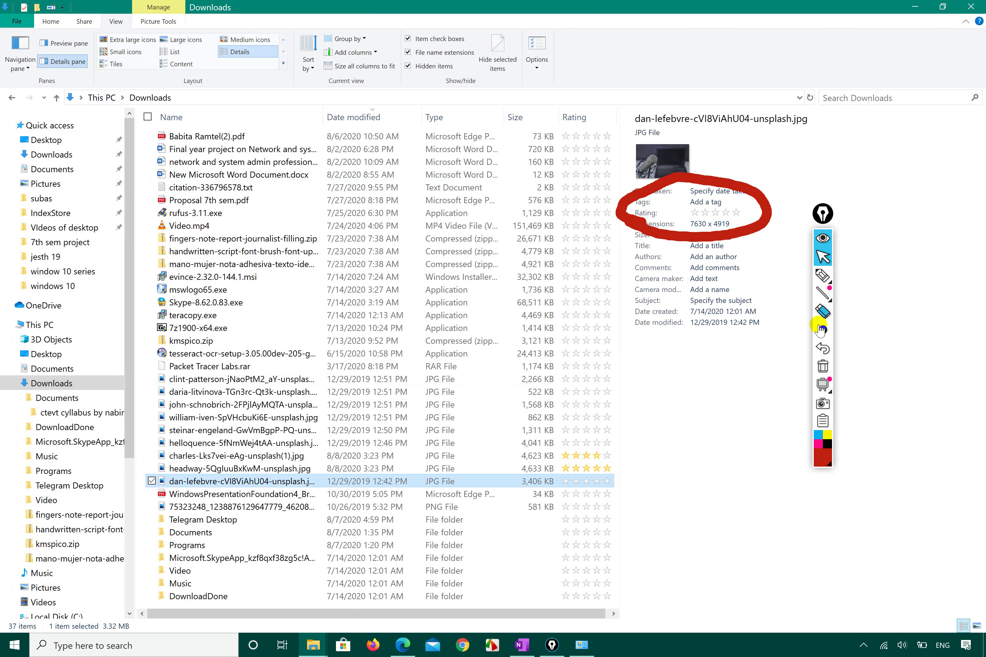
pyautogui.click(820, 365)
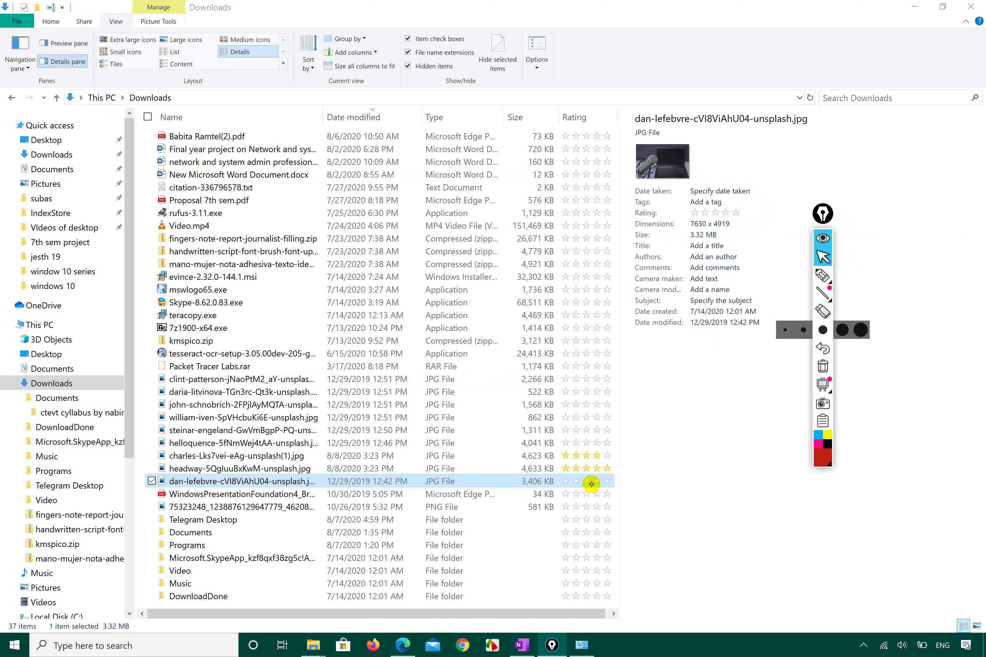
# Rate dan-lefebvre-cVI8ViAhU04-unsplash.jpg three stars and save the rating.
pyautogui.moveTo(589, 484); pyautogui.dragTo(588, 480)
pyautogui.moveTo(830, 300)
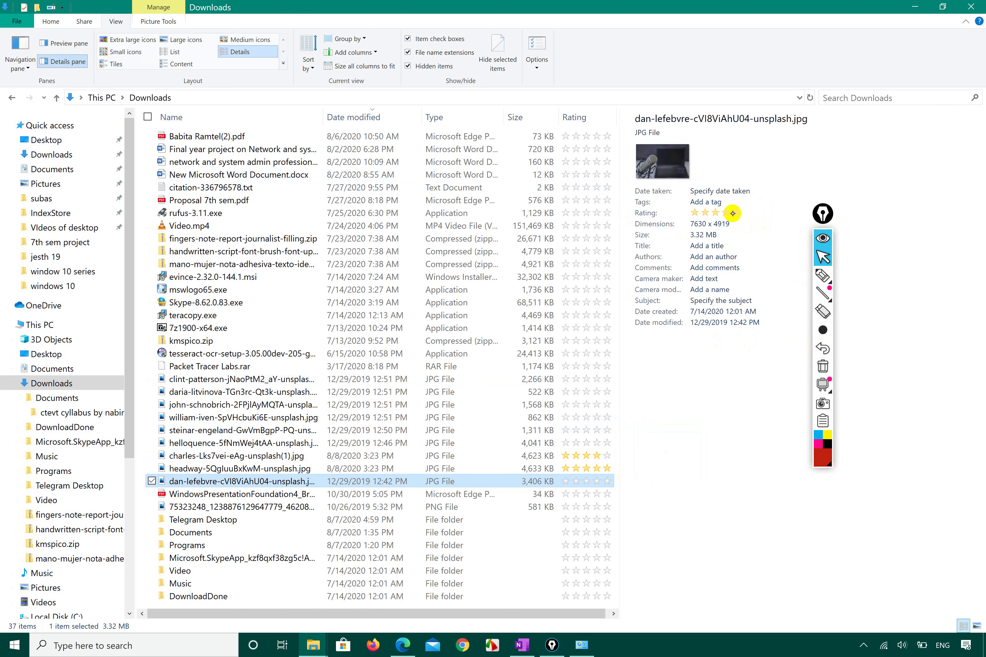
pyautogui.click(588, 495)
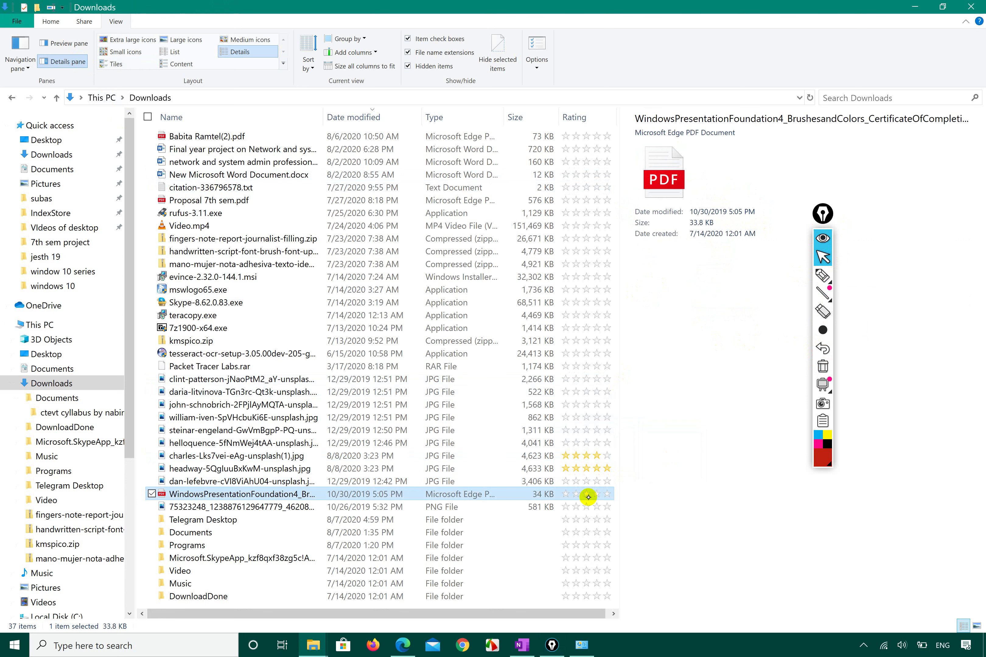
pyautogui.click(589, 481)
pyautogui.click(718, 214)
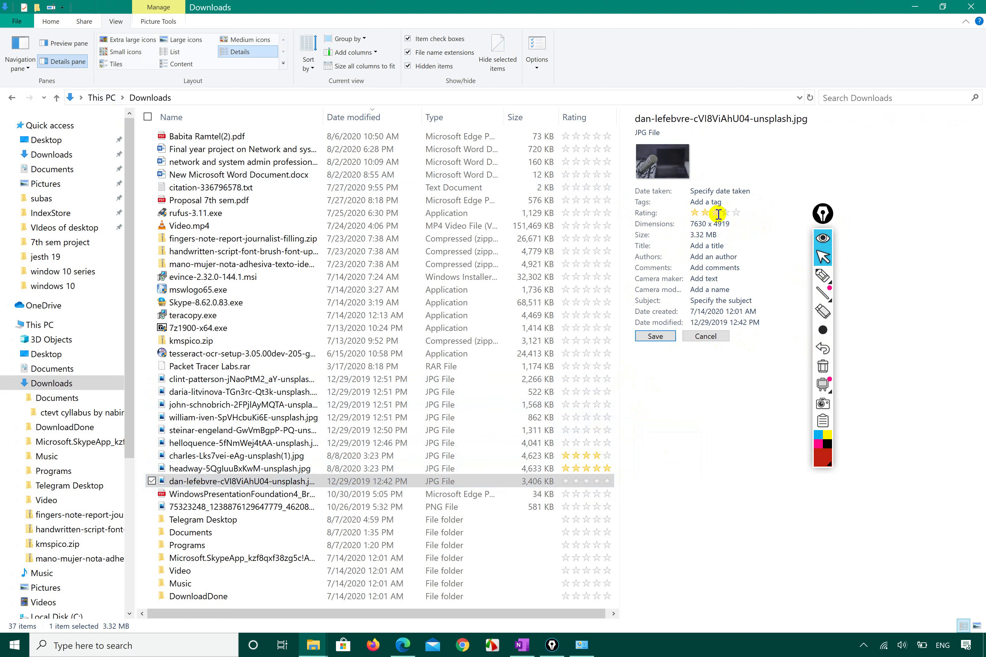
pyautogui.click(655, 336)
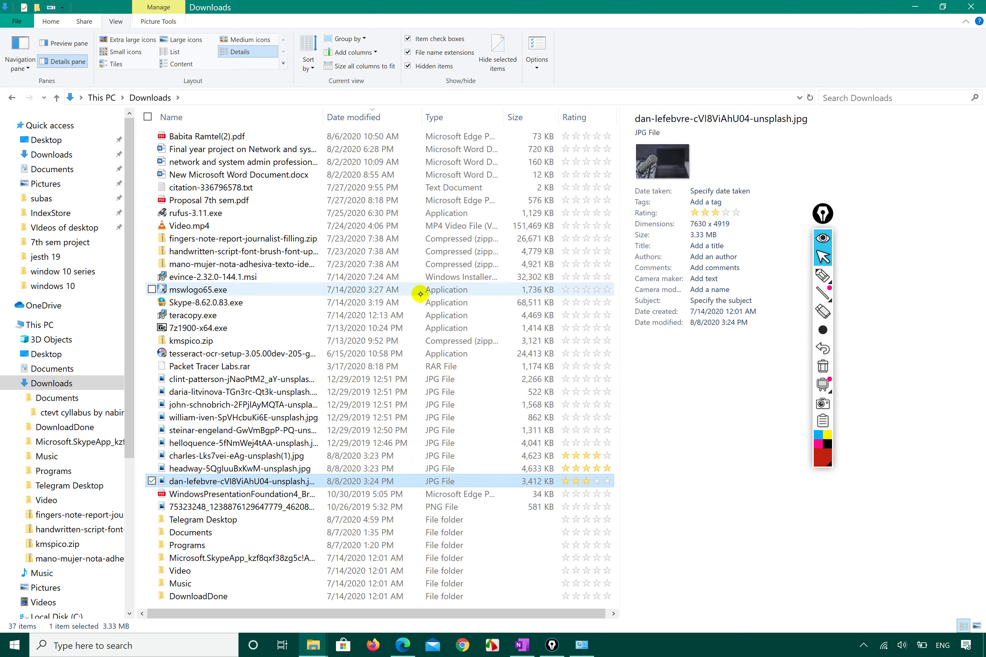
# Rate steinar-engeland-GwVmBgpP-PQ-unsplash(1).jpg five stars and save the rating.
pyautogui.click(229, 366)
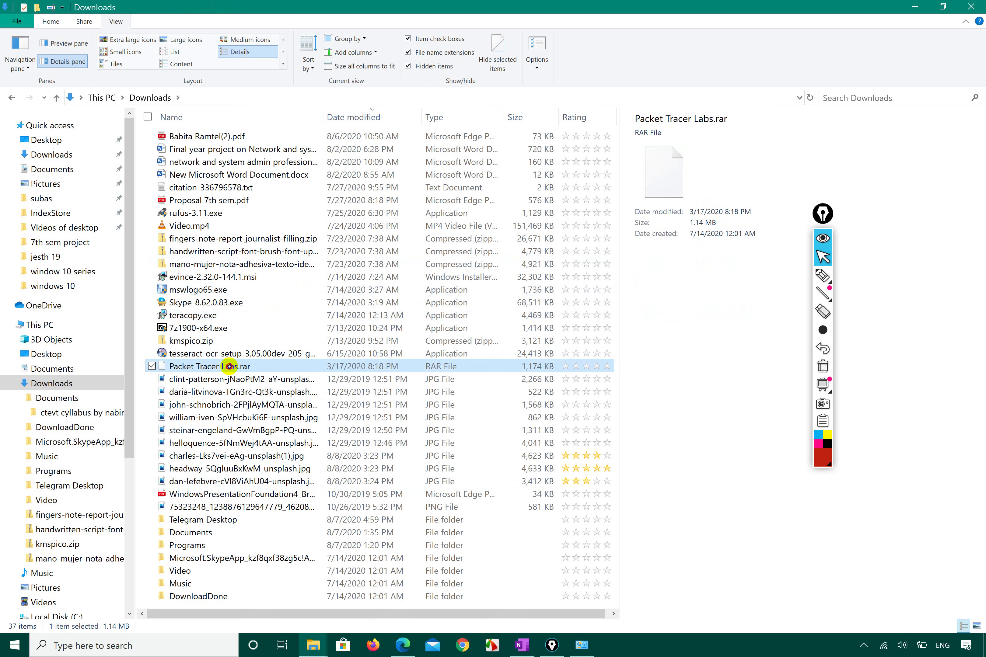
pyautogui.click(254, 375)
pyautogui.click(282, 412)
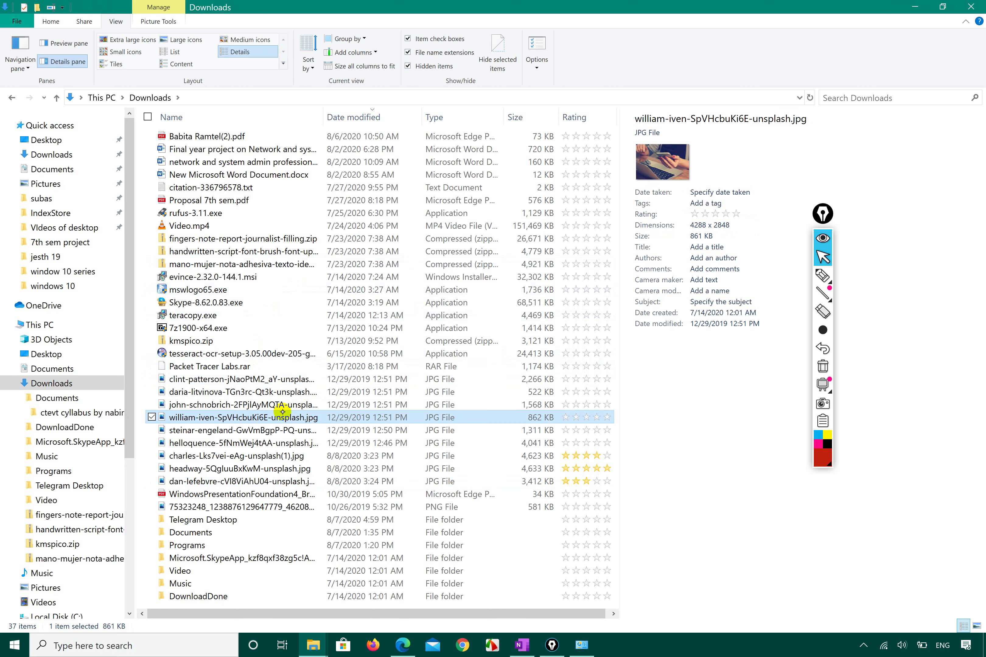
pyautogui.click(278, 430)
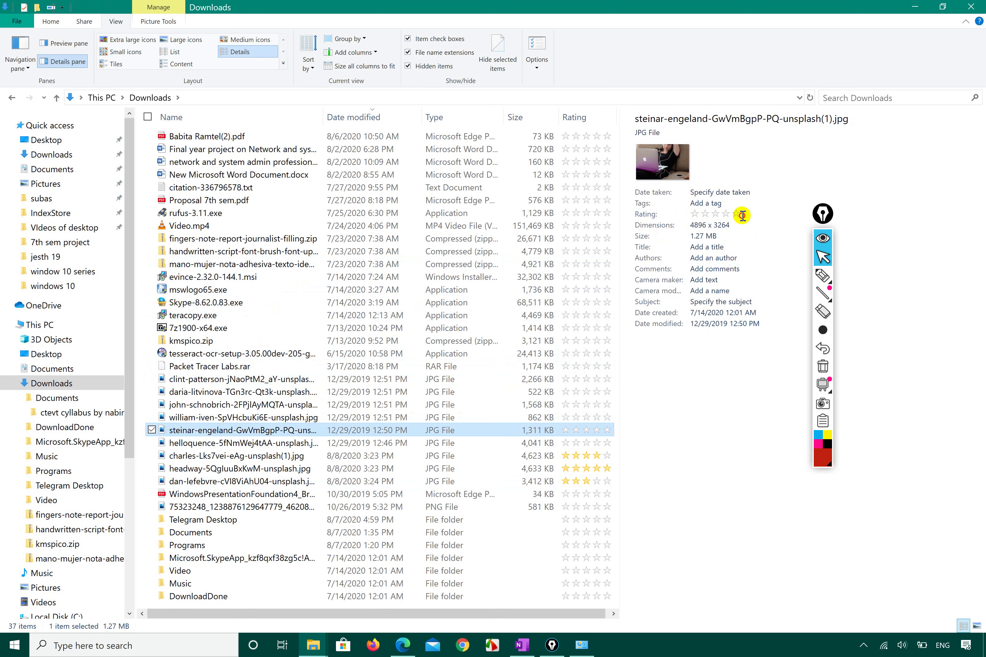
pyautogui.click(740, 214)
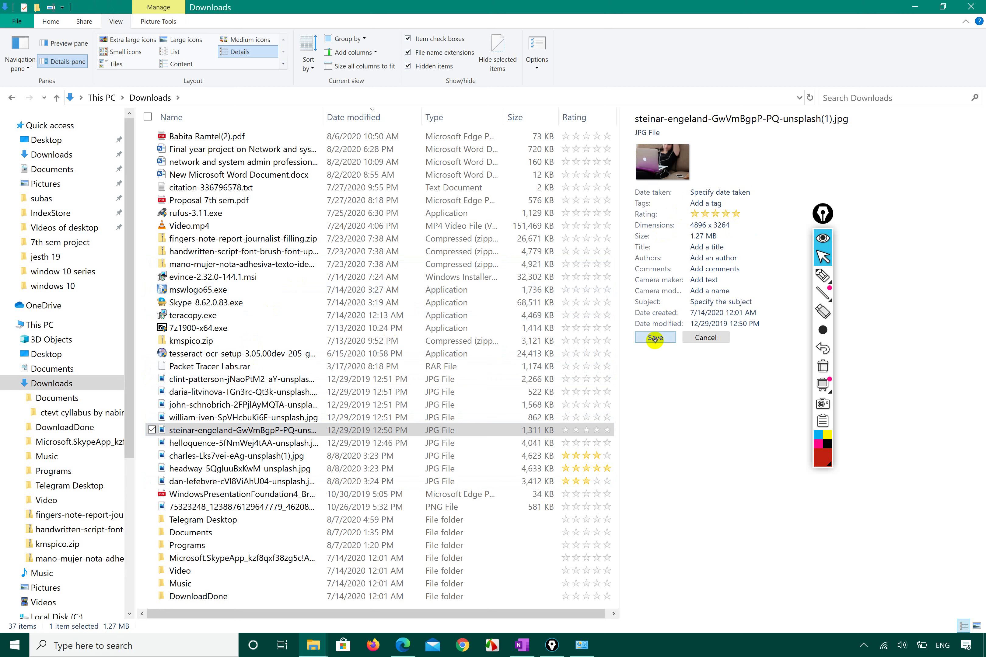
pyautogui.click(656, 338)
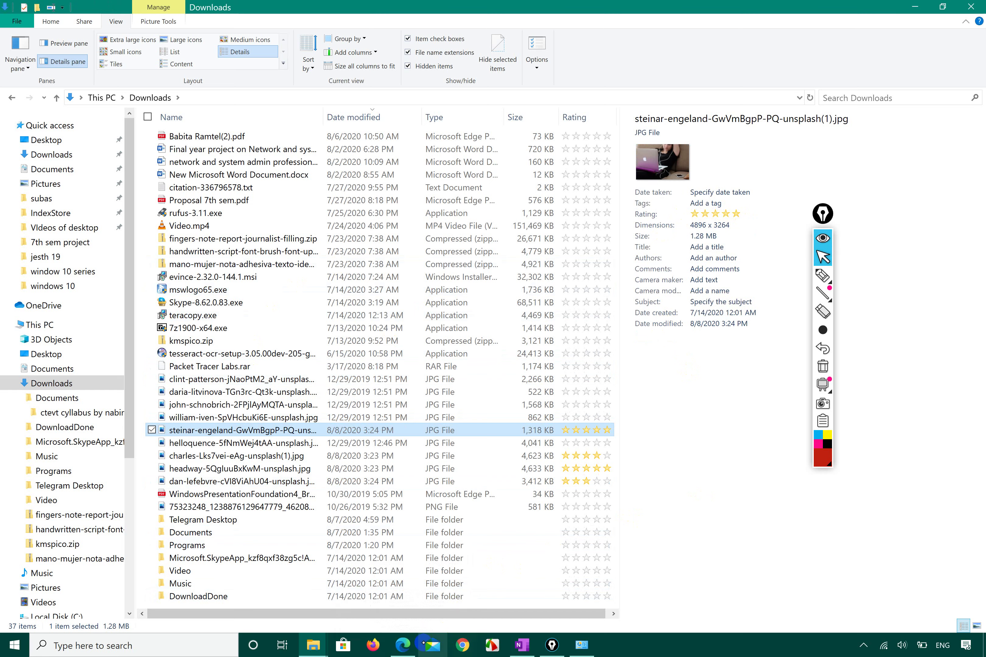
# Switch to Windows 10 final syllabus.pdf in Microsoft Edge and mark items 3.8 Tag and Rate Files and 3.6 Burns Files to CD or DVD in red ink.
pyautogui.click(404, 602)
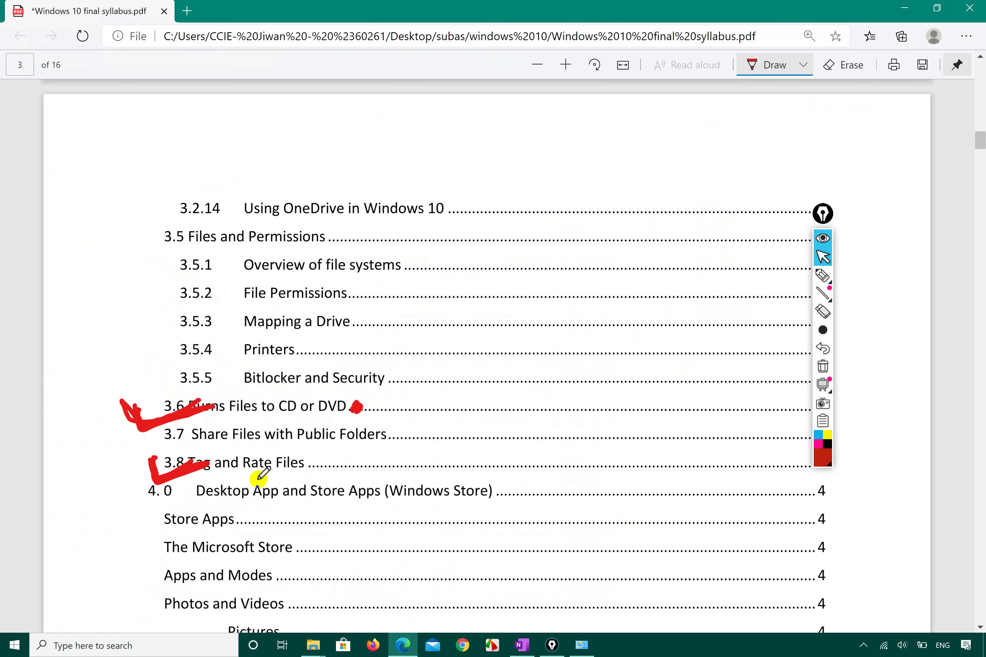
pyautogui.moveTo(151, 462); pyautogui.dragTo(189, 466)
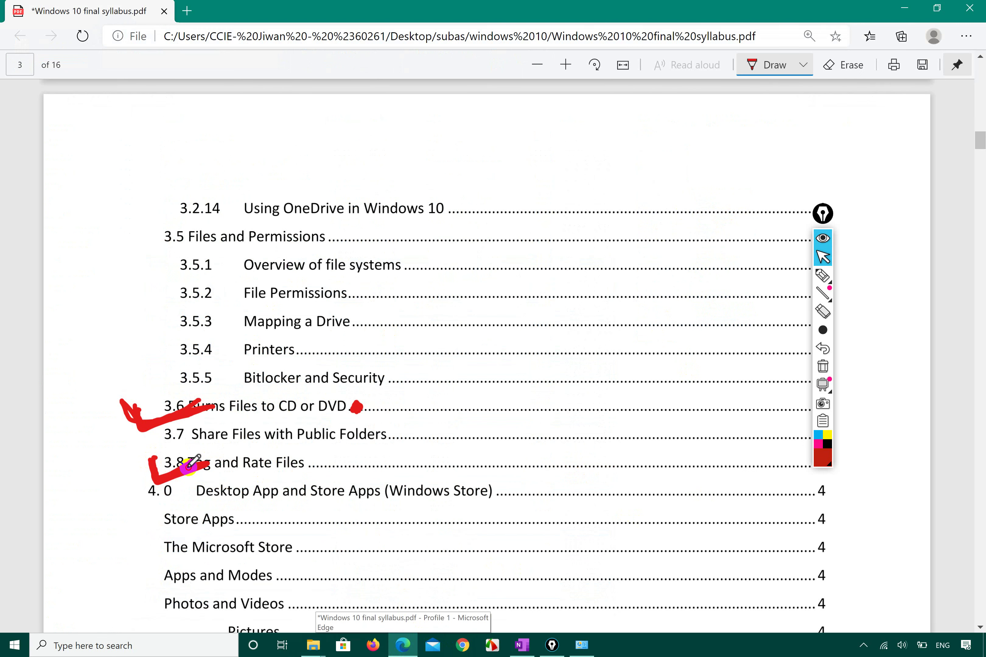
pyautogui.moveTo(137, 402)
pyautogui.mouseDown()
pyautogui.moveTo(119, 407)
pyautogui.moveTo(120, 420)
pyautogui.moveTo(215, 408)
pyautogui.mouseUp()
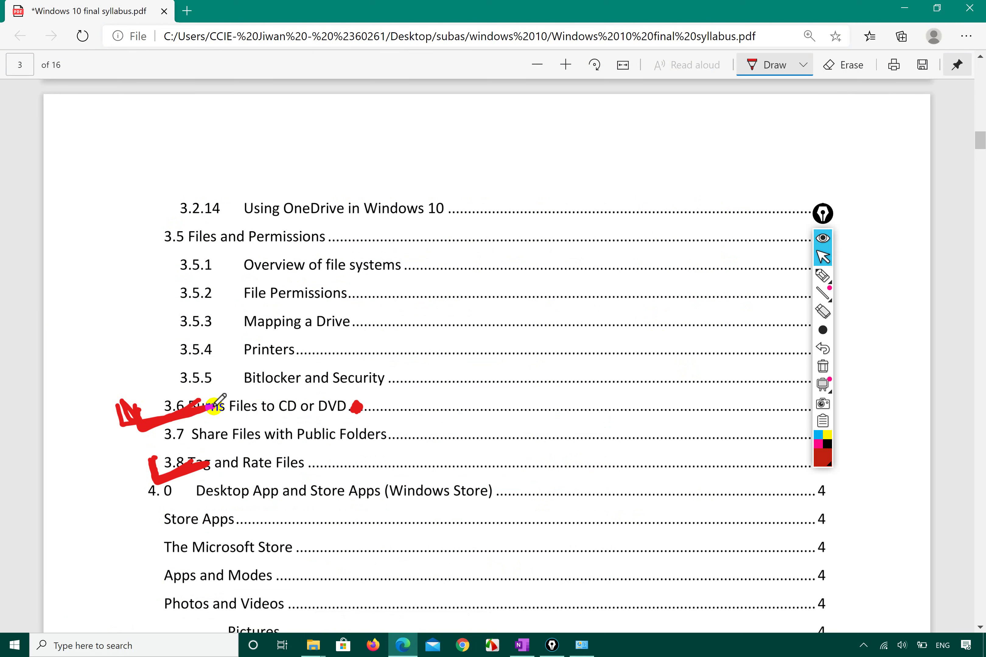